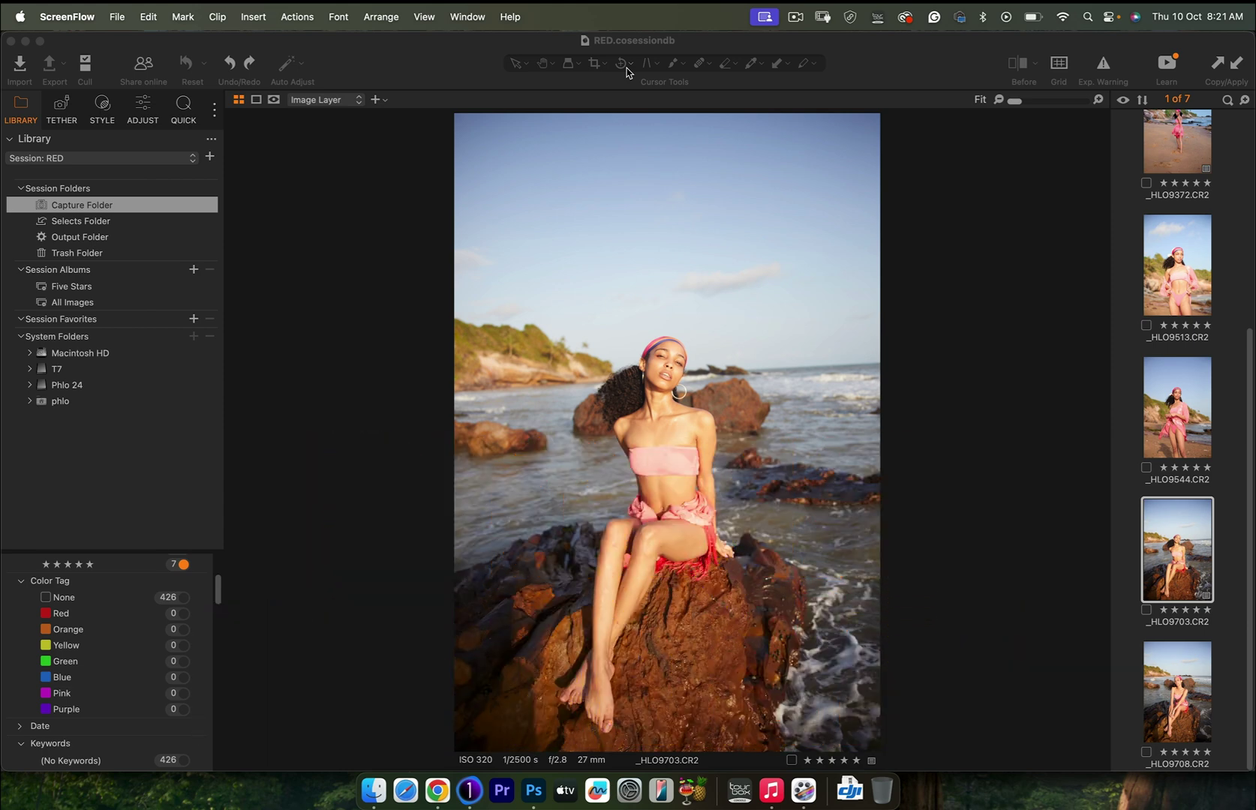
# Examine the metadata of _HLO9703.CR2 for its file format, lens and camera model
pyautogui.scroll(-5, 135, 715)
pyautogui.scroll(-6, 135, 715)
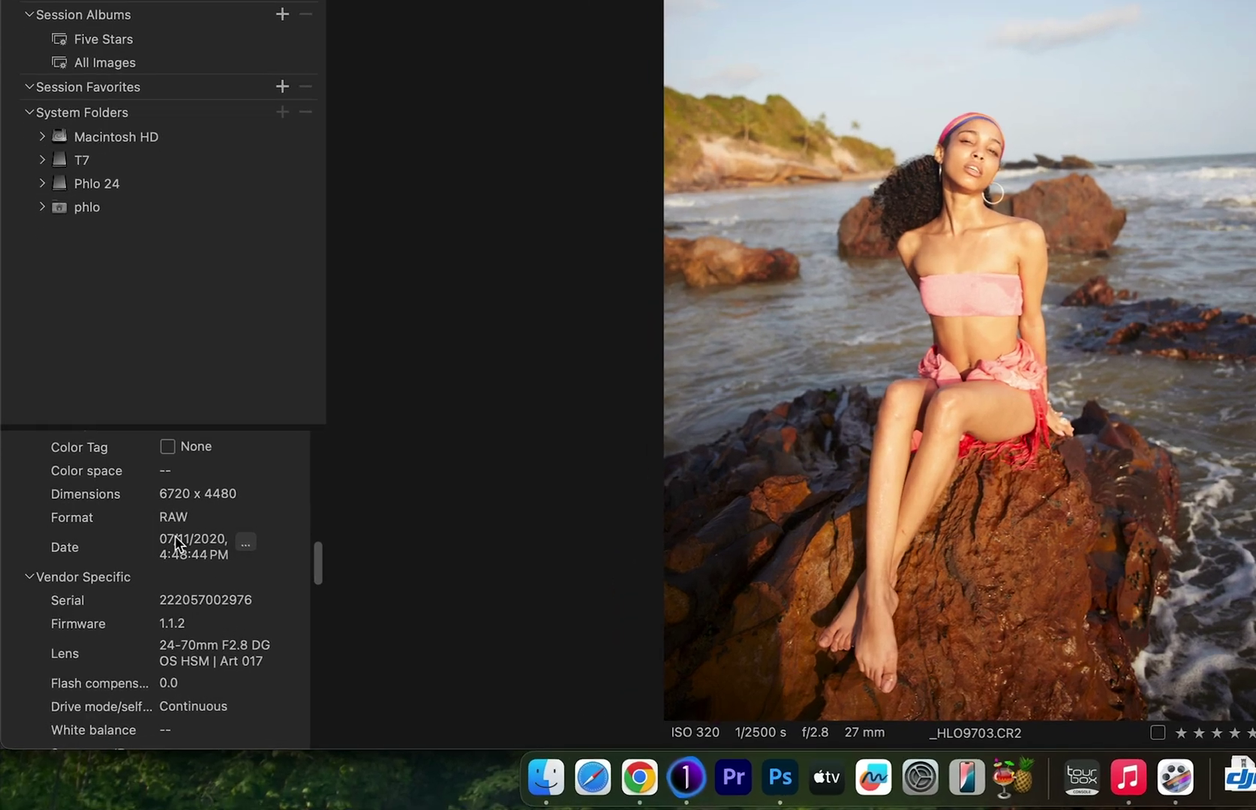
pyautogui.click(190, 537)
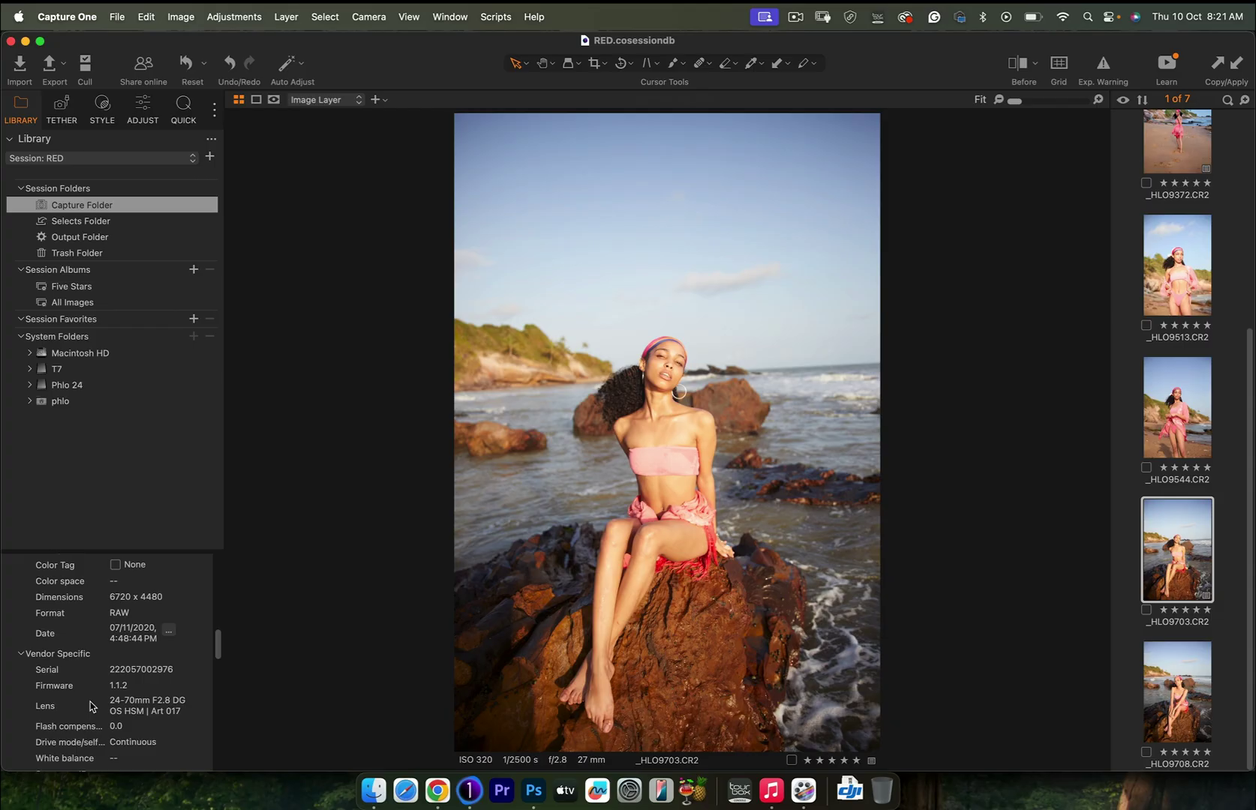
pyautogui.scroll(-2, 208, 571)
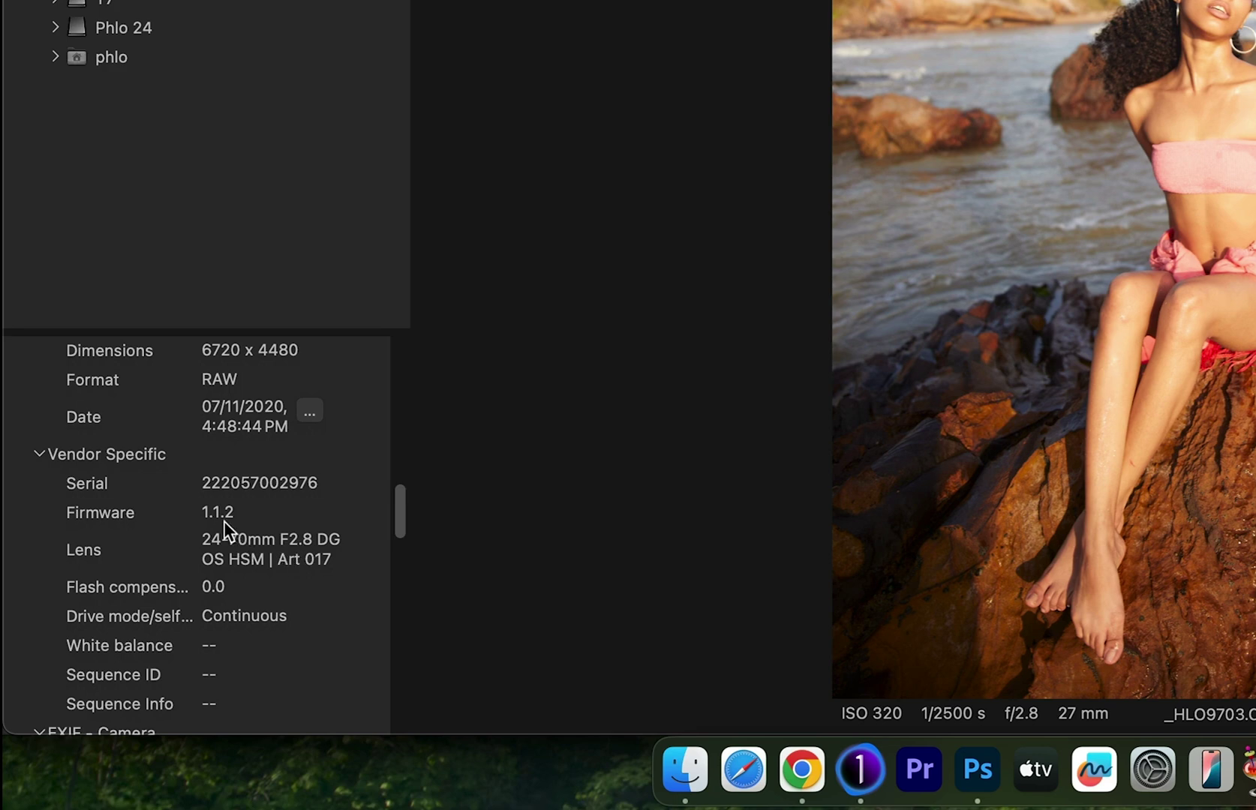
pyautogui.scroll(-5, 225, 531)
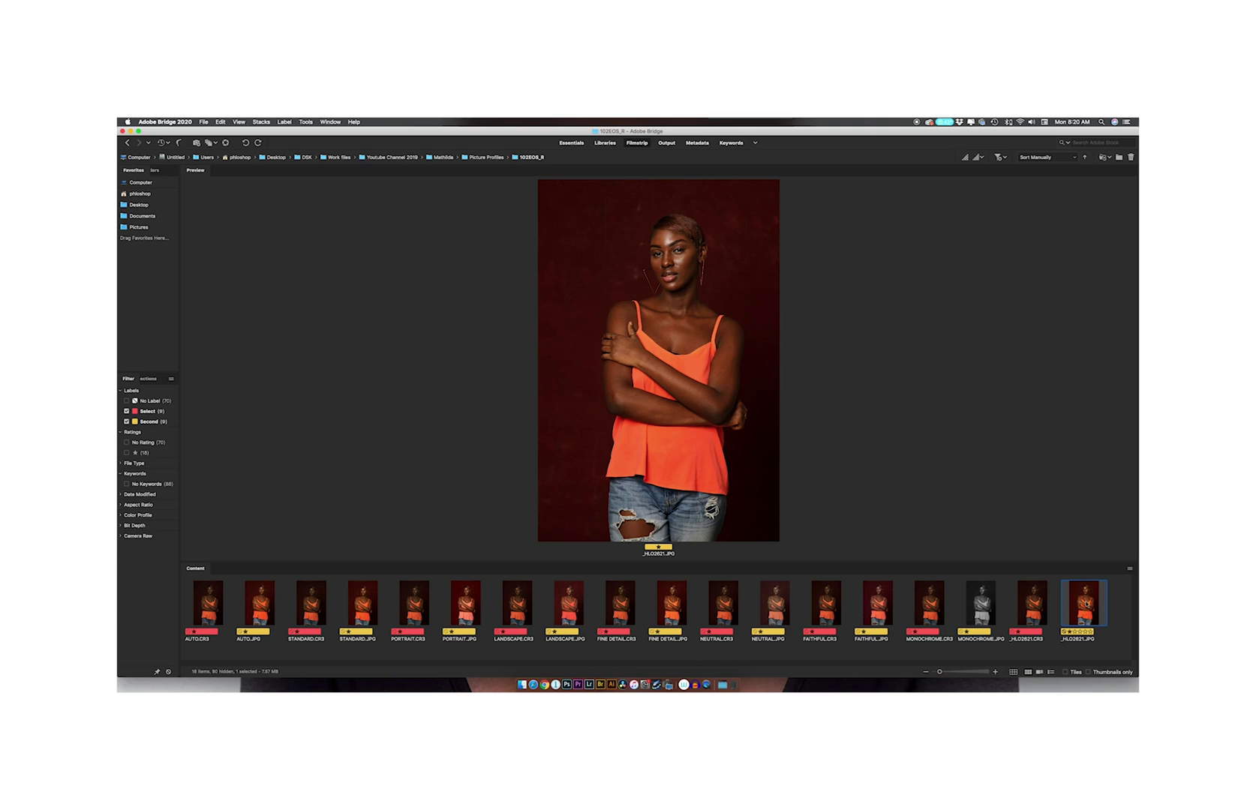
# Switch to Adobe Bridge and compare all nine JPG versions of the portrait side by side in a widened preview
pyautogui.click(260, 602)
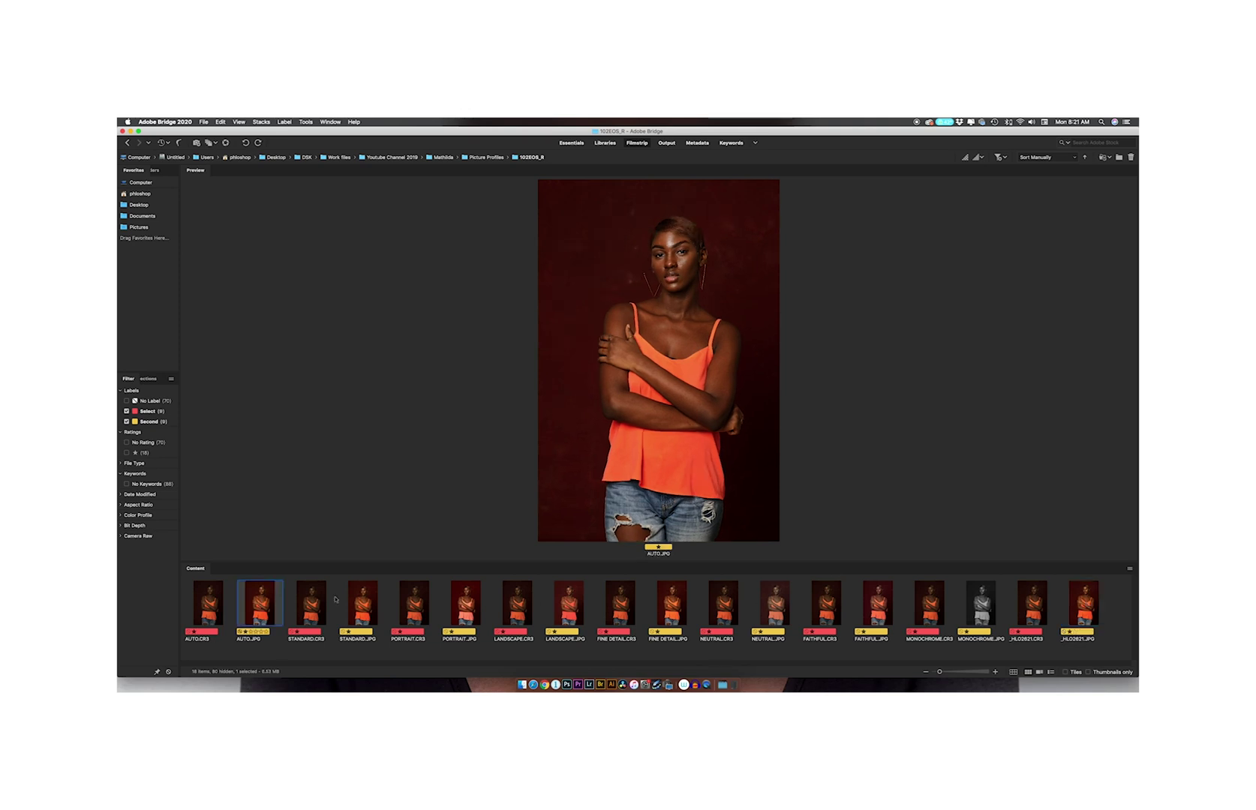
pyautogui.keyDown('super'); pyautogui.click(362, 602); pyautogui.keyUp('super')
pyautogui.keyDown('super'); pyautogui.click(465, 603); pyautogui.keyUp('super')
pyautogui.keyDown('super'); pyautogui.click(569, 603); pyautogui.keyUp('super')
pyautogui.keyDown('super'); pyautogui.click(672, 602); pyautogui.keyUp('super')
pyautogui.keyDown('super'); pyautogui.click(775, 603); pyautogui.keyUp('super')
pyautogui.keyDown('super'); pyautogui.click(877, 603); pyautogui.keyUp('super')
pyautogui.keyDown('super'); pyautogui.click(980, 603); pyautogui.keyUp('super')
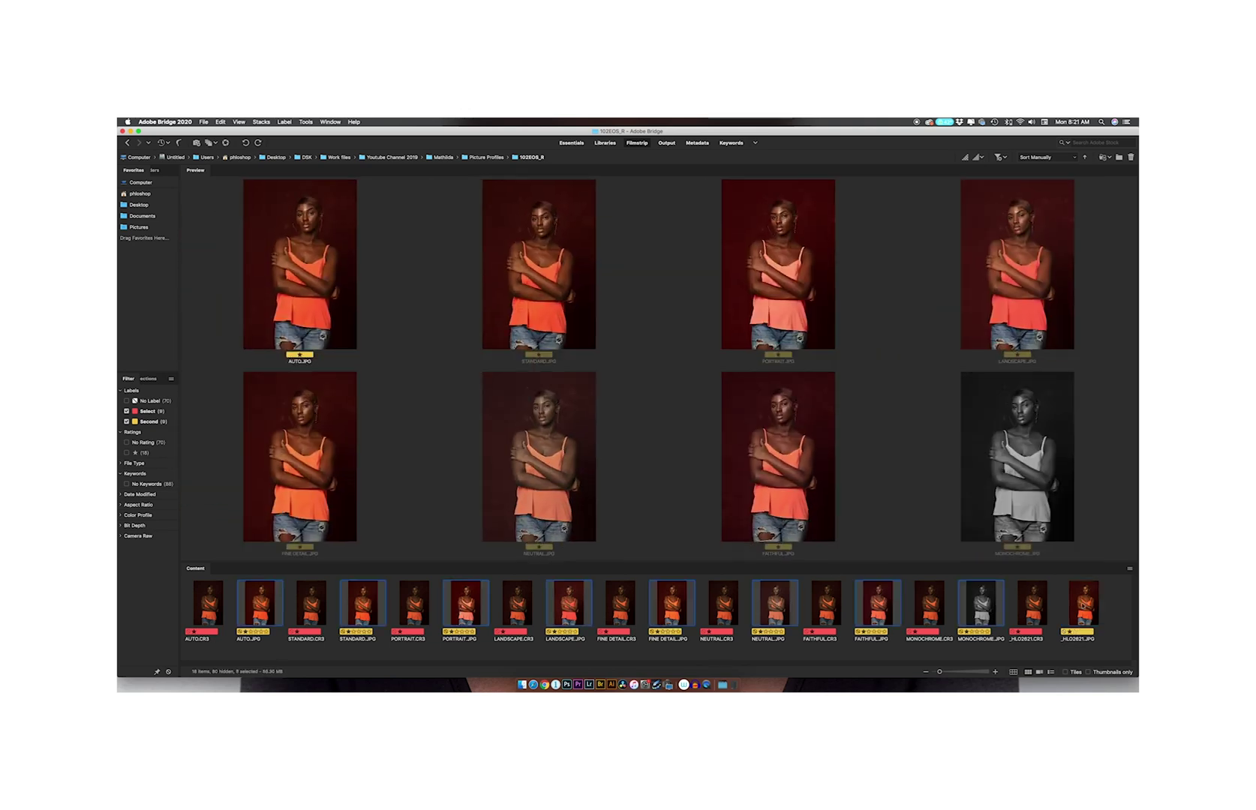
pyautogui.keyDown('super'); pyautogui.click(1083, 603); pyautogui.keyUp('super')
pyautogui.moveTo(181, 331); pyautogui.dragTo(165, 331)
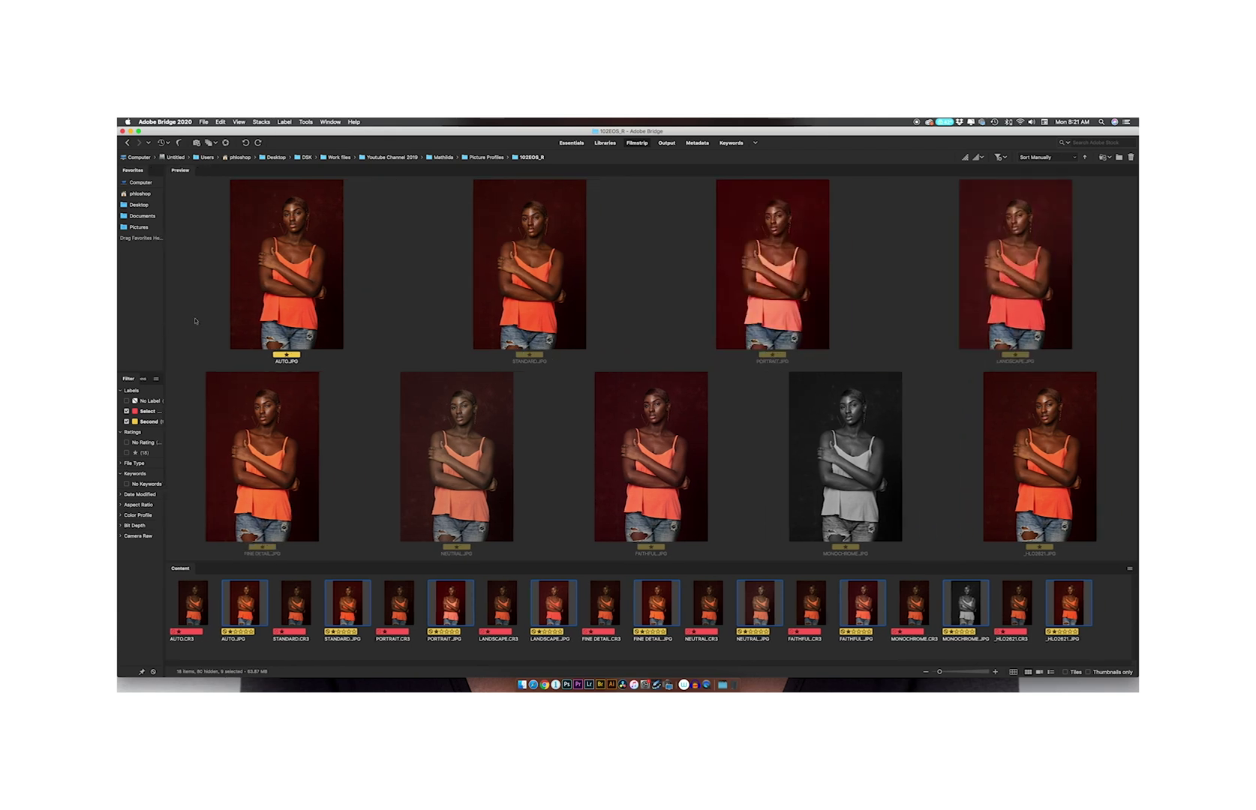
# Compare only AUTO.JPG, STANDARD.JPG, FINE DETAIL.JPG and _HLO2821.JPG in the preview
pyautogui.click(243, 603)
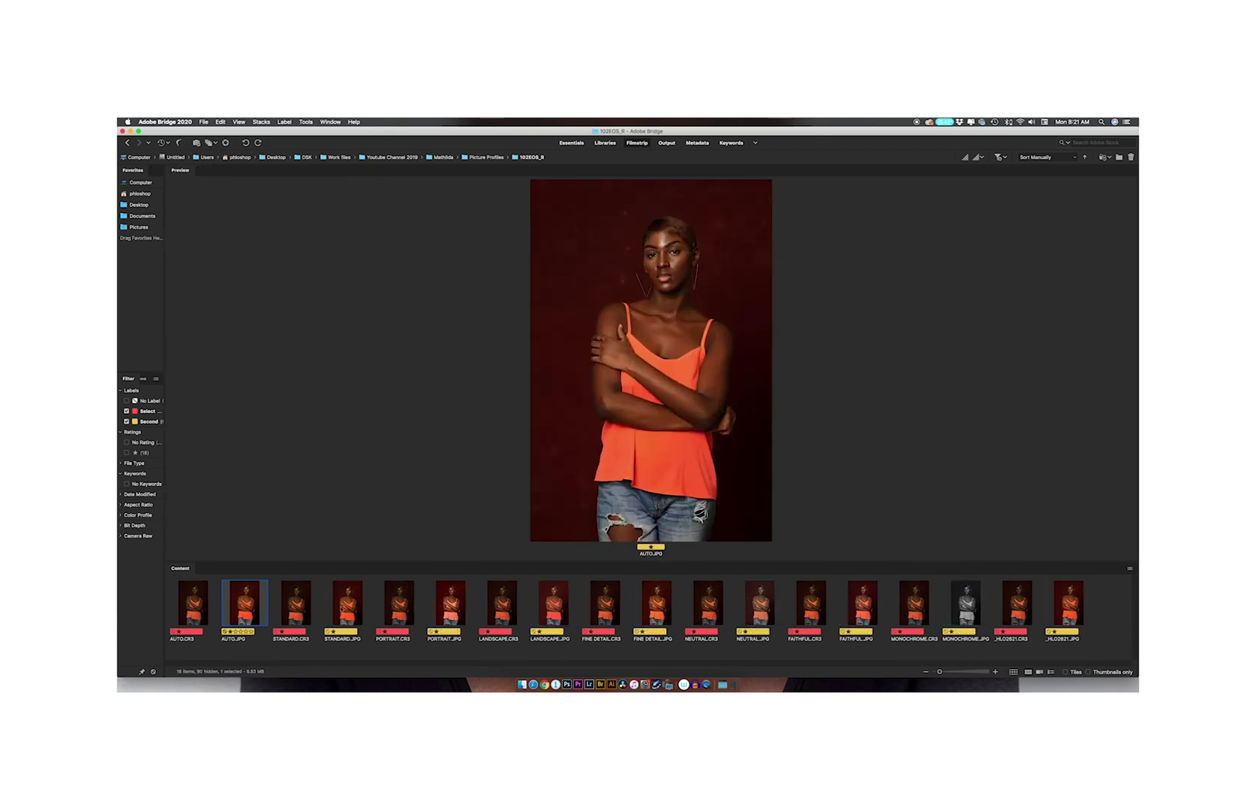
pyautogui.keyDown('super'); pyautogui.click(347, 602); pyautogui.keyUp('super')
pyautogui.keyDown('super'); pyautogui.click(656, 603); pyautogui.keyUp('super')
pyautogui.keyDown('super'); pyautogui.click(1069, 602); pyautogui.keyUp('super')
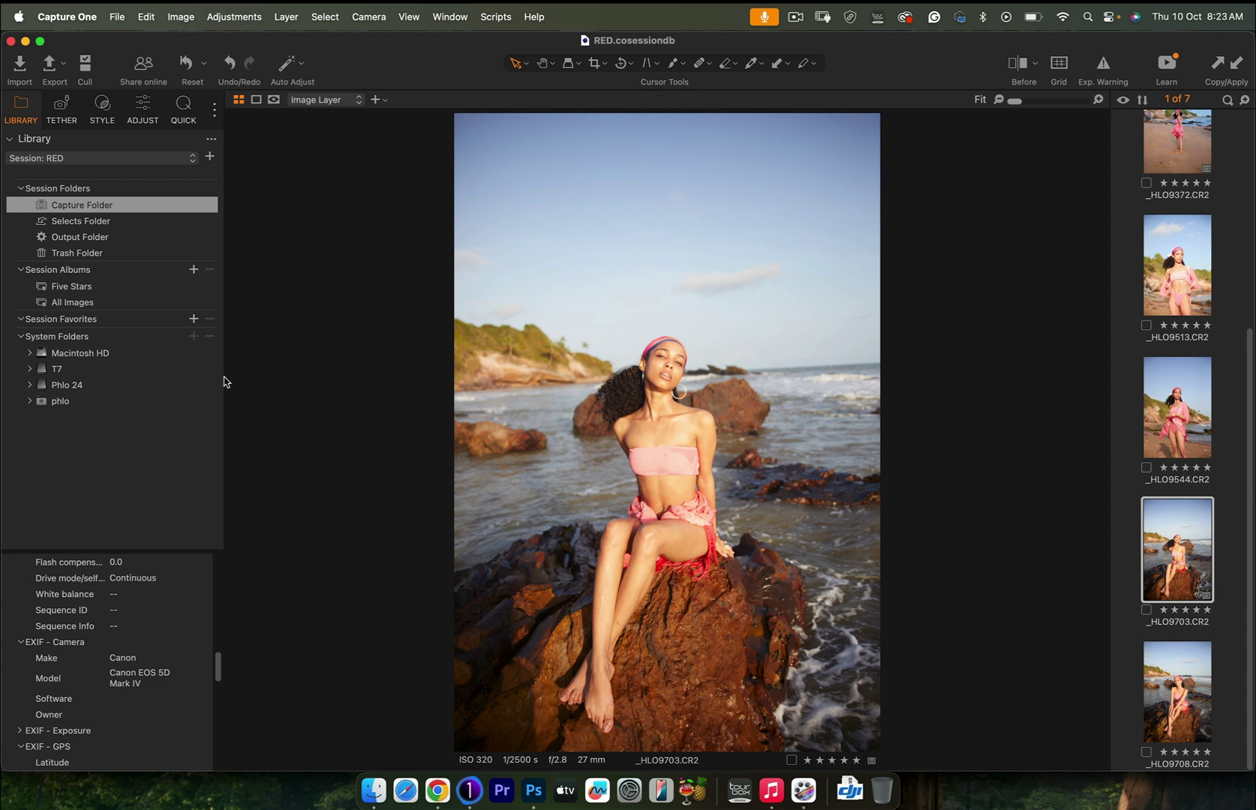
# In Capture One, set the beach portrait's ICC profile to Canon EOS-5D Mk IV ProStandard
pyautogui.click(186, 111)
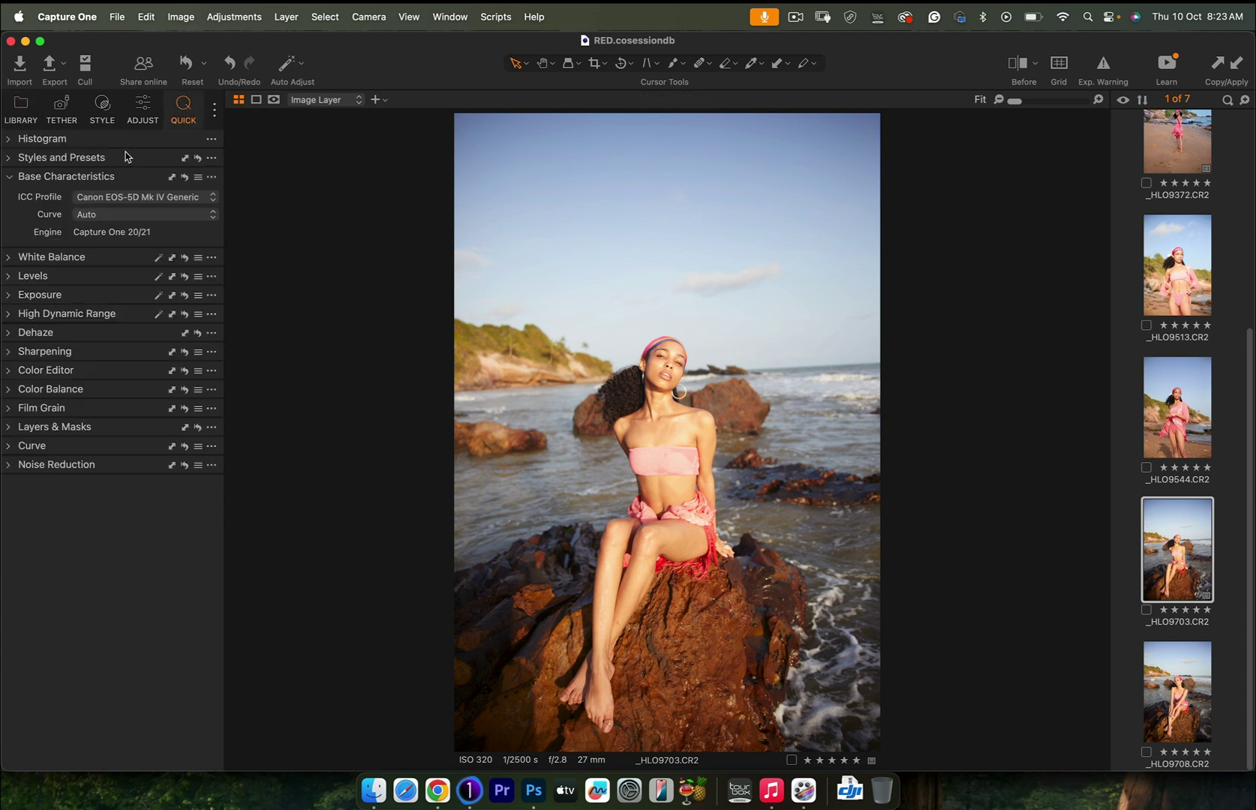
pyautogui.click(114, 198)
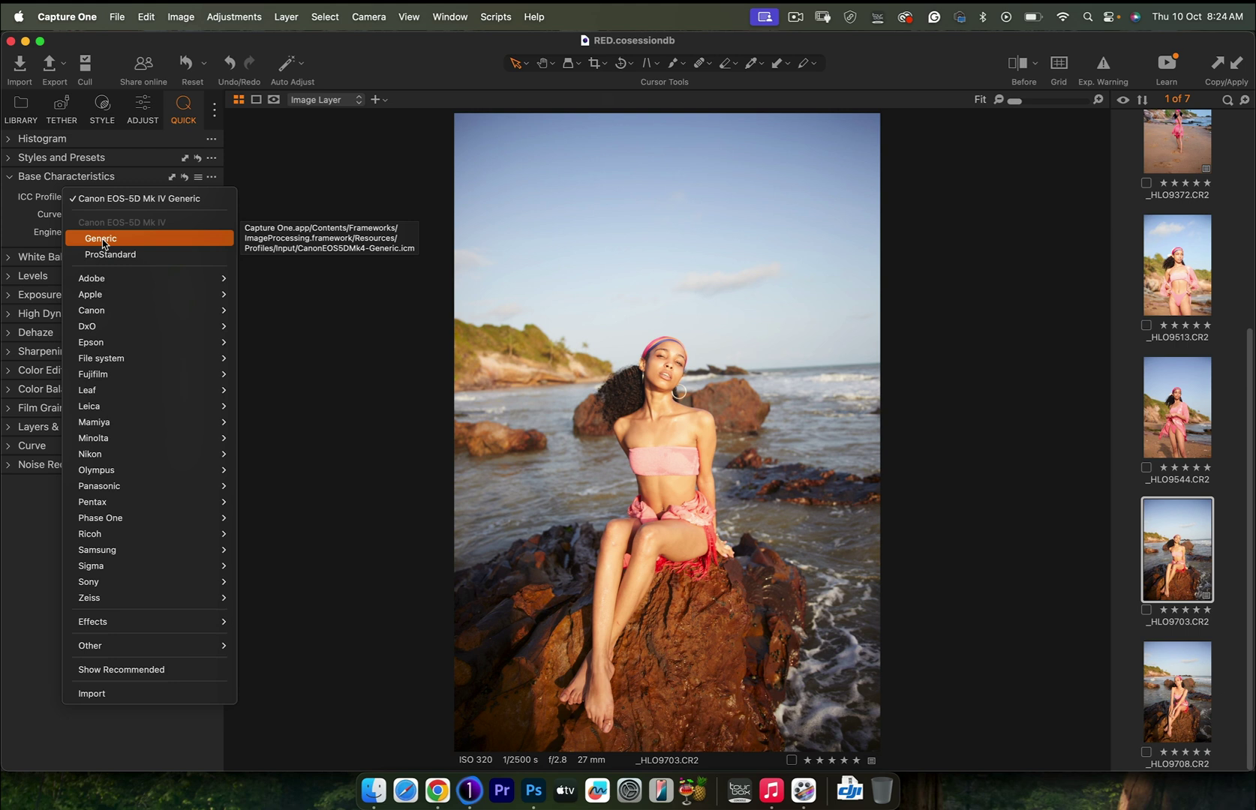
pyautogui.click(110, 254)
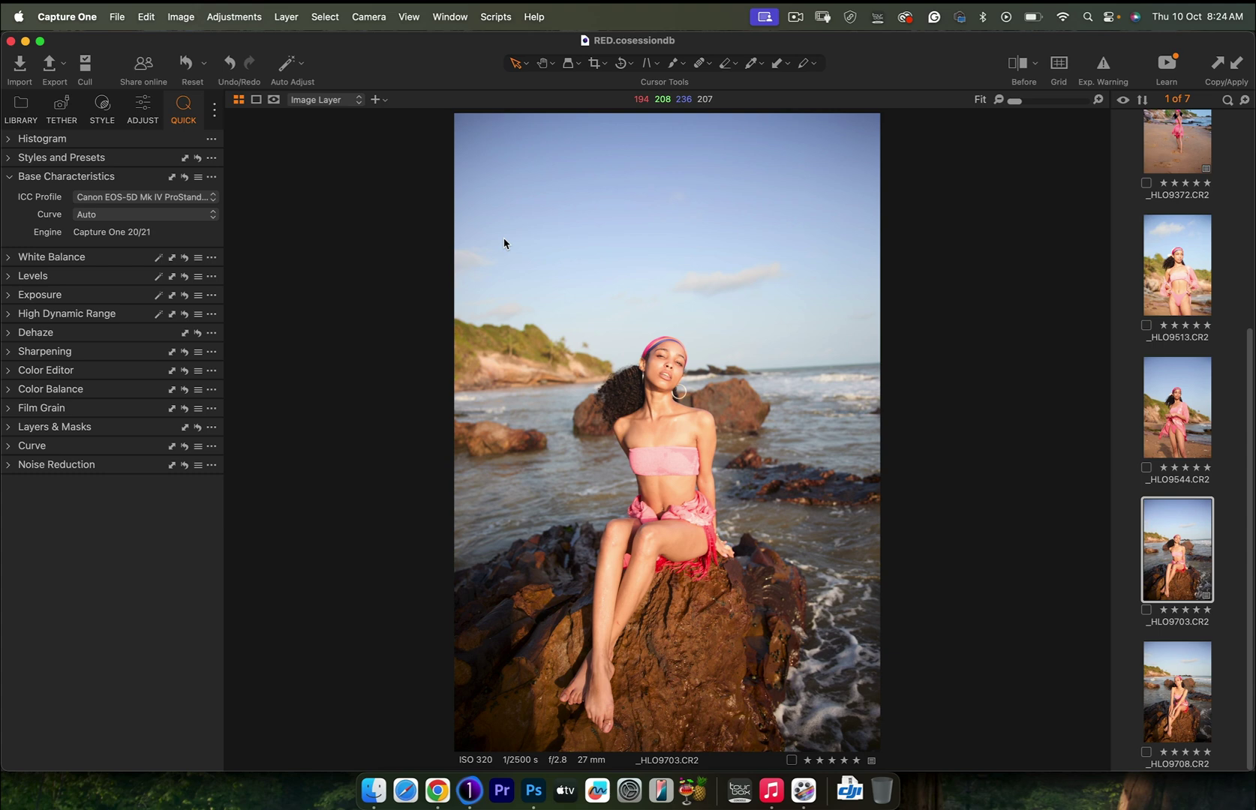
# Switch to Photoshop and paint green light arrows in the sky and a green scribble down the photographer's sunlit side
pyautogui.press('super+Tab')
pyautogui.press('Tab')
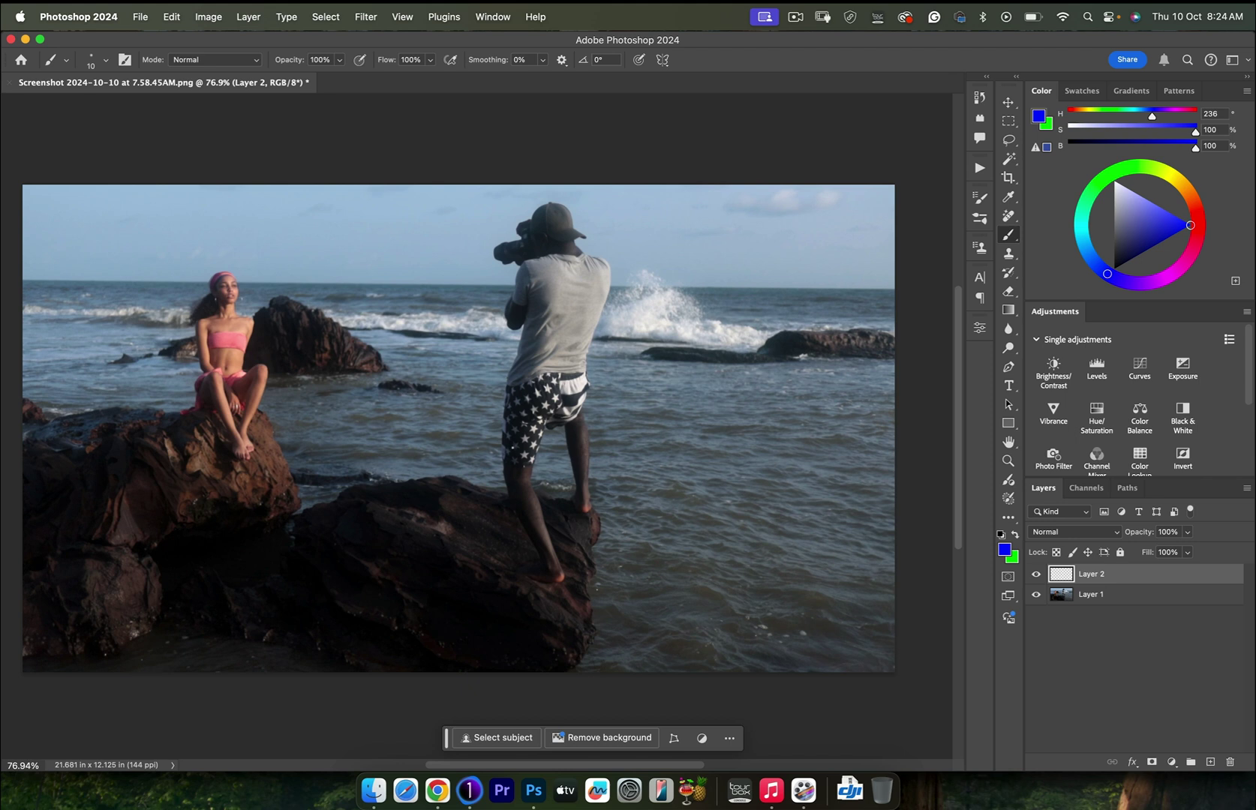
pyautogui.press('x')
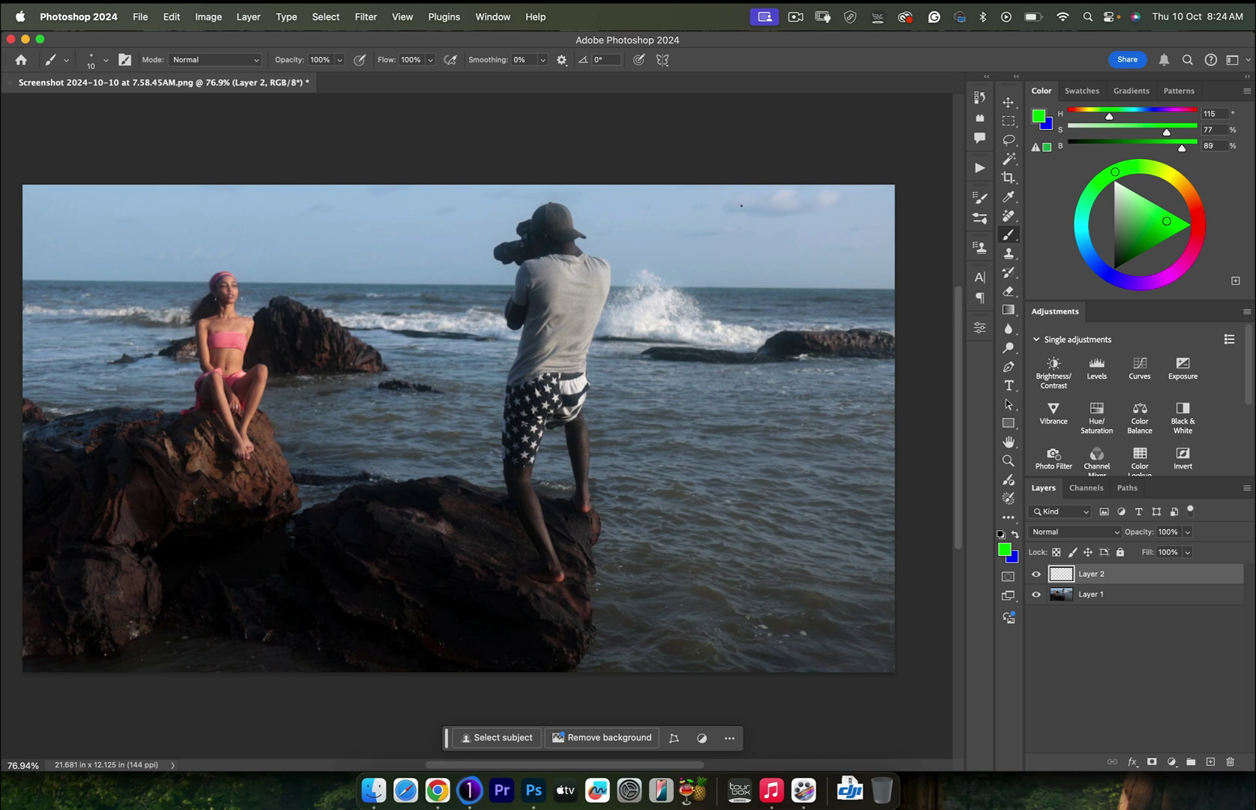
pyautogui.moveTo(773, 195); pyautogui.dragTo(651, 268)
pyautogui.moveTo(691, 216); pyautogui.dragTo(636, 284)
pyautogui.moveTo(679, 192)
pyautogui.mouseDown()
pyautogui.moveTo(621, 241)
pyautogui.moveTo(622, 227)
pyautogui.moveTo(647, 238)
pyautogui.moveTo(560, 287)
pyautogui.moveTo(584, 400)
pyautogui.mouseUp()
# Paint blue shadow marks down the shaded sides of the photographer and the seated model
pyautogui.press('x')
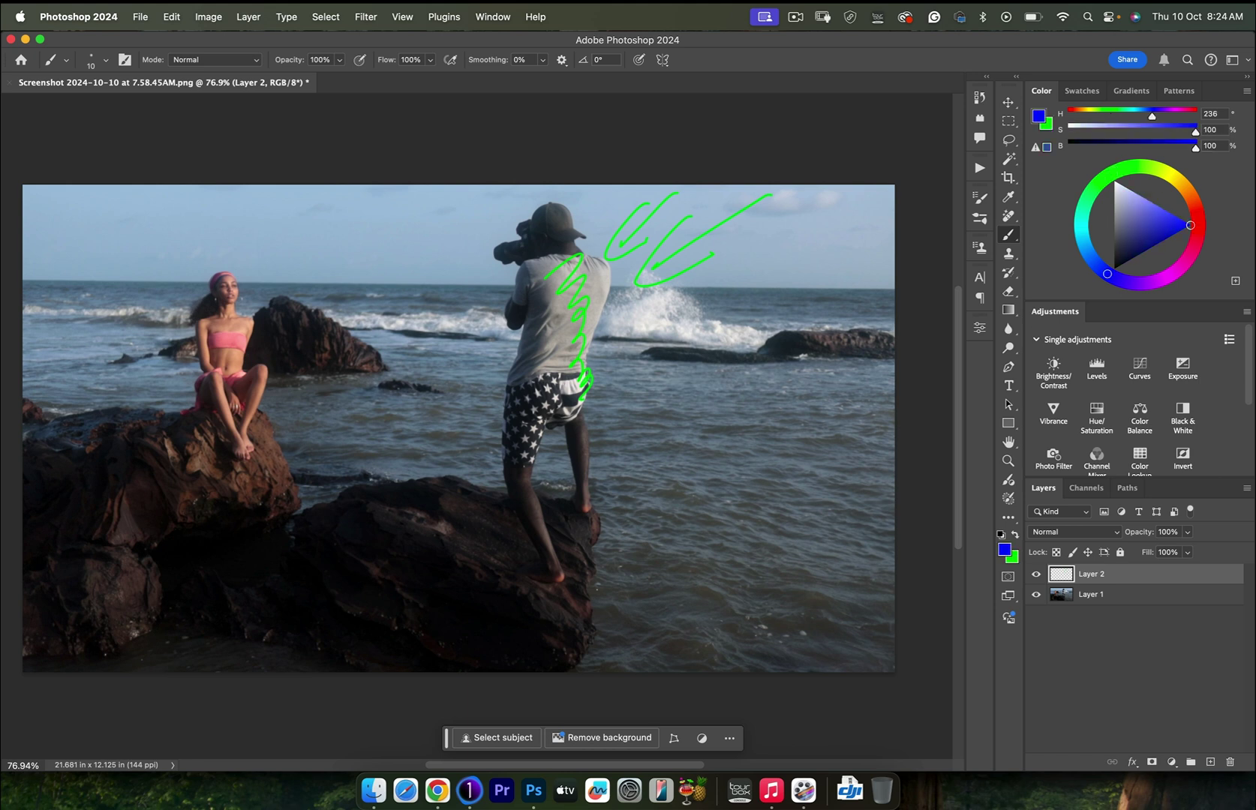
pyautogui.moveTo(529, 279)
pyautogui.mouseDown()
pyautogui.moveTo(544, 297)
pyautogui.moveTo(518, 353)
pyautogui.moveTo(535, 518)
pyautogui.mouseUp()
pyautogui.moveTo(215, 279)
pyautogui.mouseDown()
pyautogui.moveTo(197, 395)
pyautogui.moveTo(244, 448)
pyautogui.mouseUp()
# Paint green light marks down the model's sunlit side and across the rock she sits on
pyautogui.press('x')
pyautogui.moveTo(224, 285); pyautogui.dragTo(261, 418)
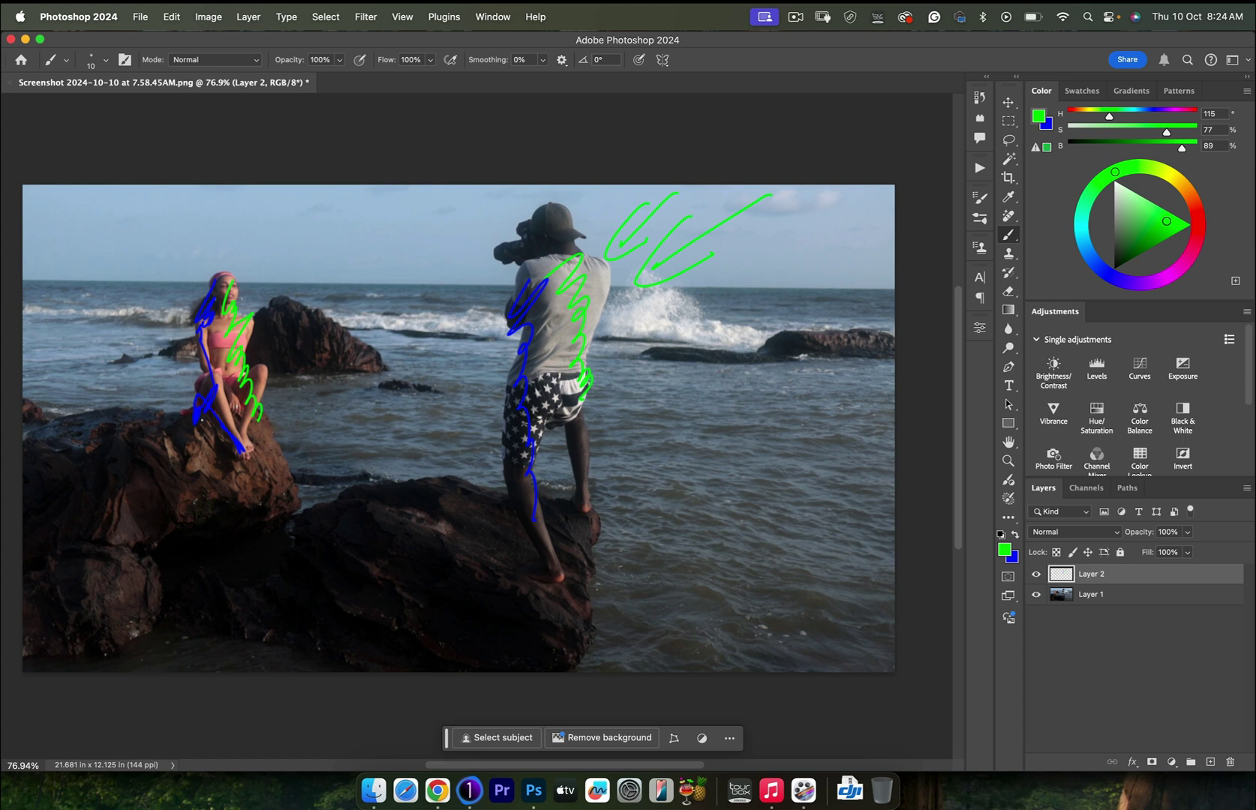
pyautogui.moveTo(200, 417)
pyautogui.mouseDown()
pyautogui.moveTo(189, 466)
pyautogui.moveTo(217, 483)
pyautogui.moveTo(279, 464)
pyautogui.moveTo(284, 474)
pyautogui.moveTo(174, 603)
pyautogui.moveTo(118, 640)
pyautogui.moveTo(51, 598)
pyautogui.moveTo(38, 522)
pyautogui.moveTo(49, 439)
pyautogui.moveTo(119, 447)
pyautogui.mouseUp()
pyautogui.press('x')
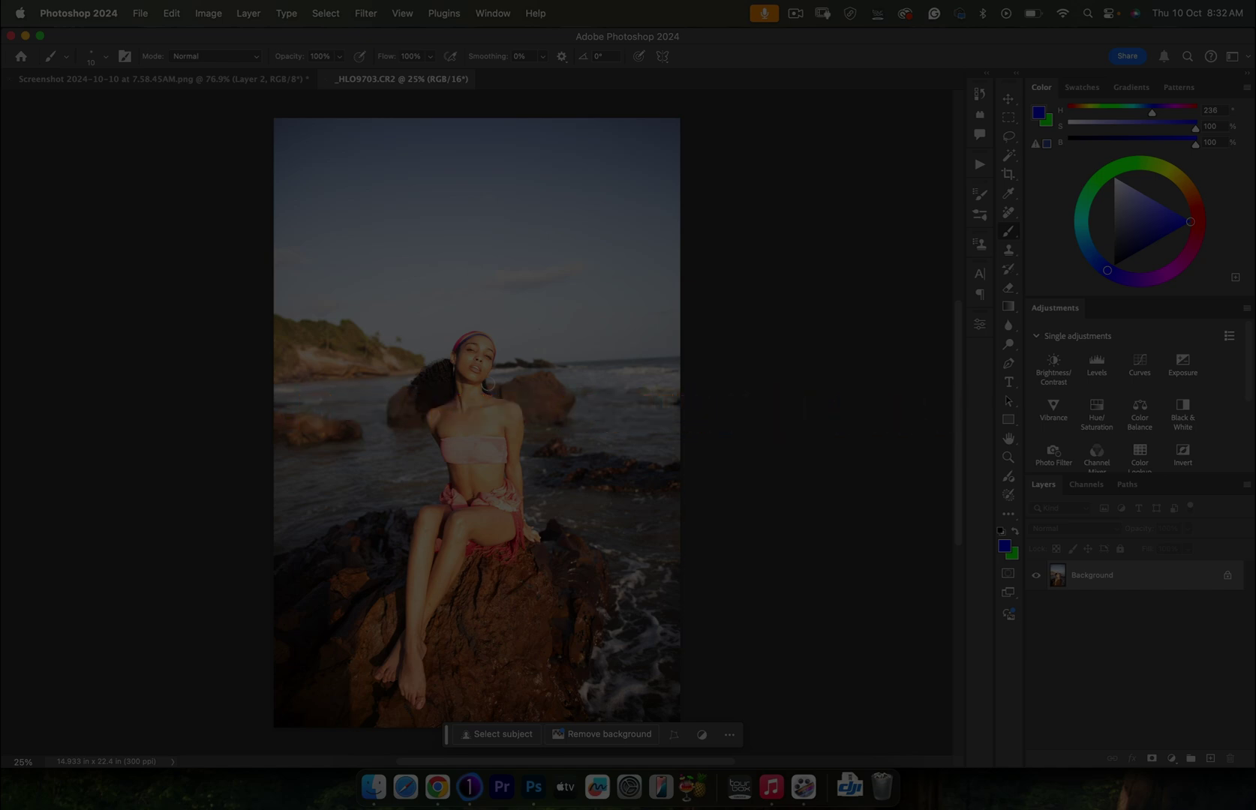
# On a new layer in _HLO9703.CR2, sketch a green sun in the sky with rays pointing towards the model
pyautogui.press('super+shift+alt+n')
pyautogui.press('x')
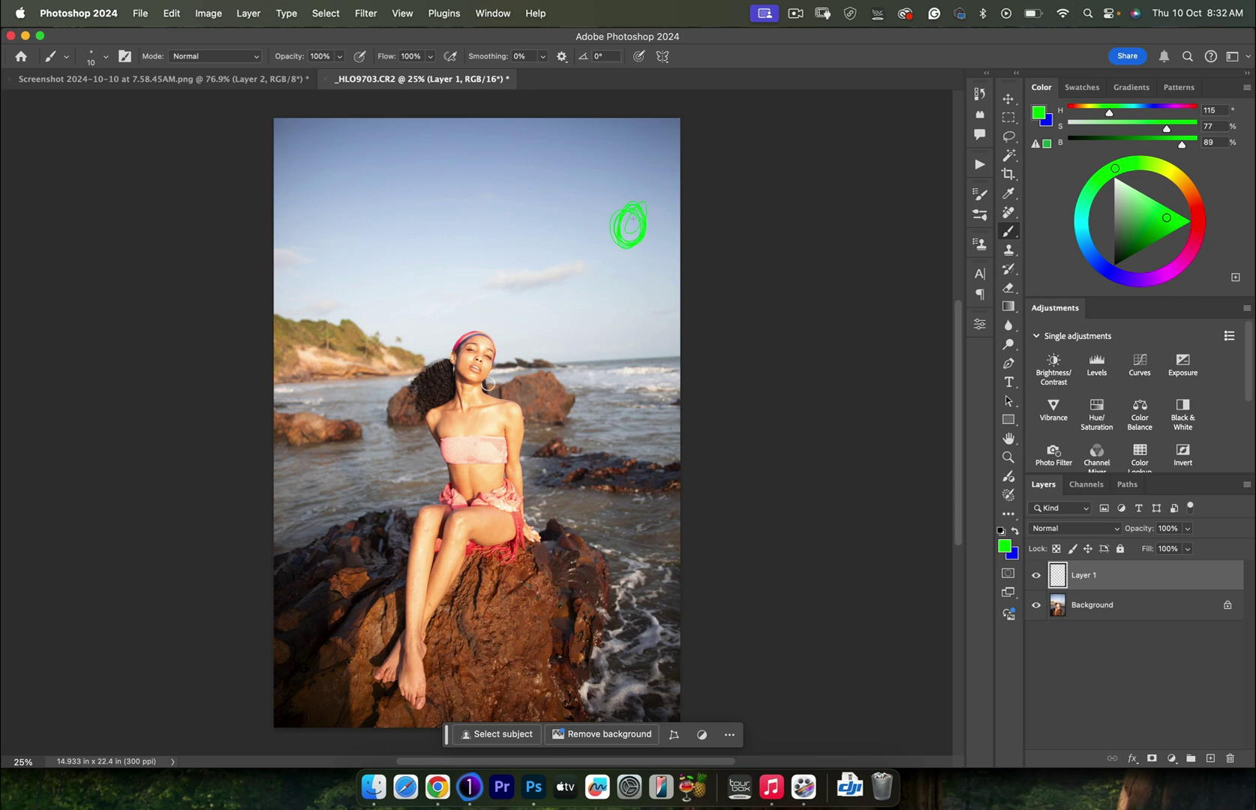
pyautogui.moveTo(613, 225)
pyautogui.mouseDown()
pyautogui.moveTo(475, 318)
pyautogui.moveTo(524, 424)
pyautogui.mouseUp()
pyautogui.moveTo(615, 264)
pyautogui.mouseDown()
pyautogui.moveTo(539, 511)
pyautogui.moveTo(580, 551)
pyautogui.mouseUp()
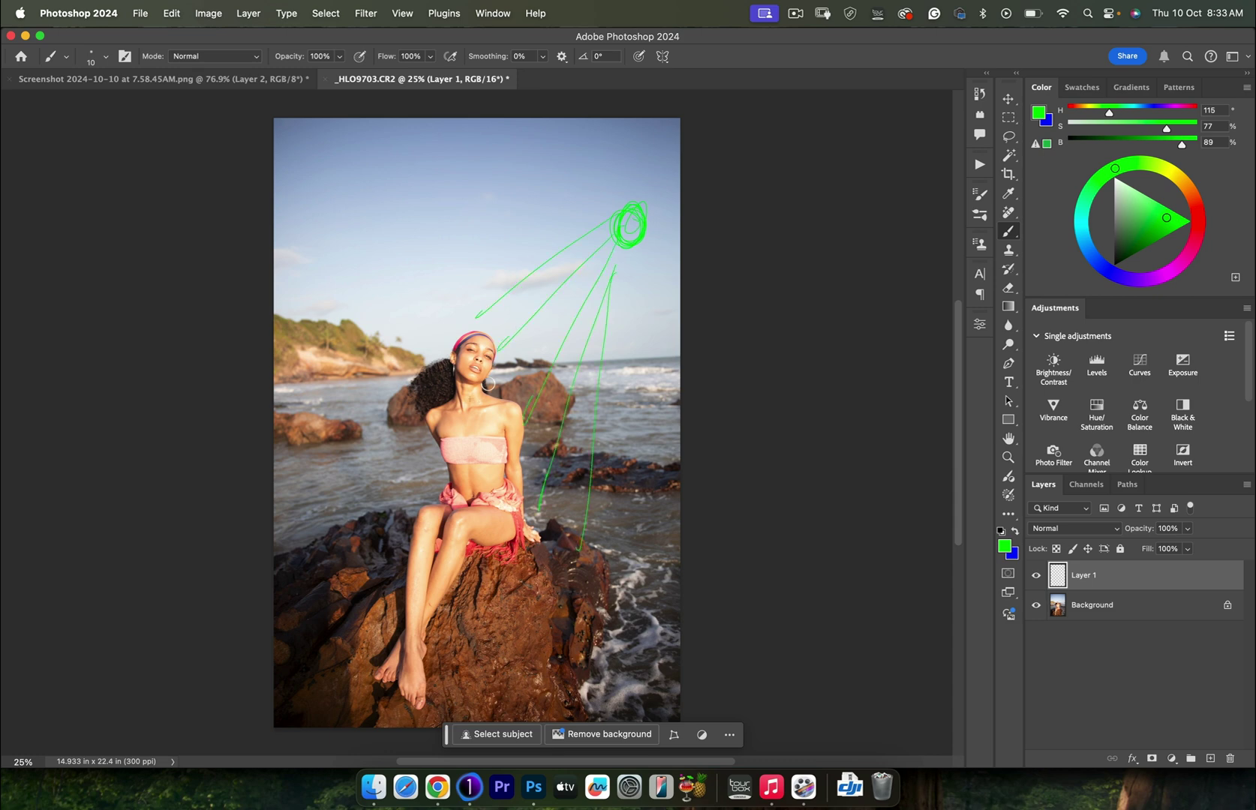
# Try a green brush mark over the upper iris of the model's eye beneath the lid, and undo it
pyautogui.press('z')
pyautogui.moveTo(474, 360); pyautogui.dragTo(599, 328)
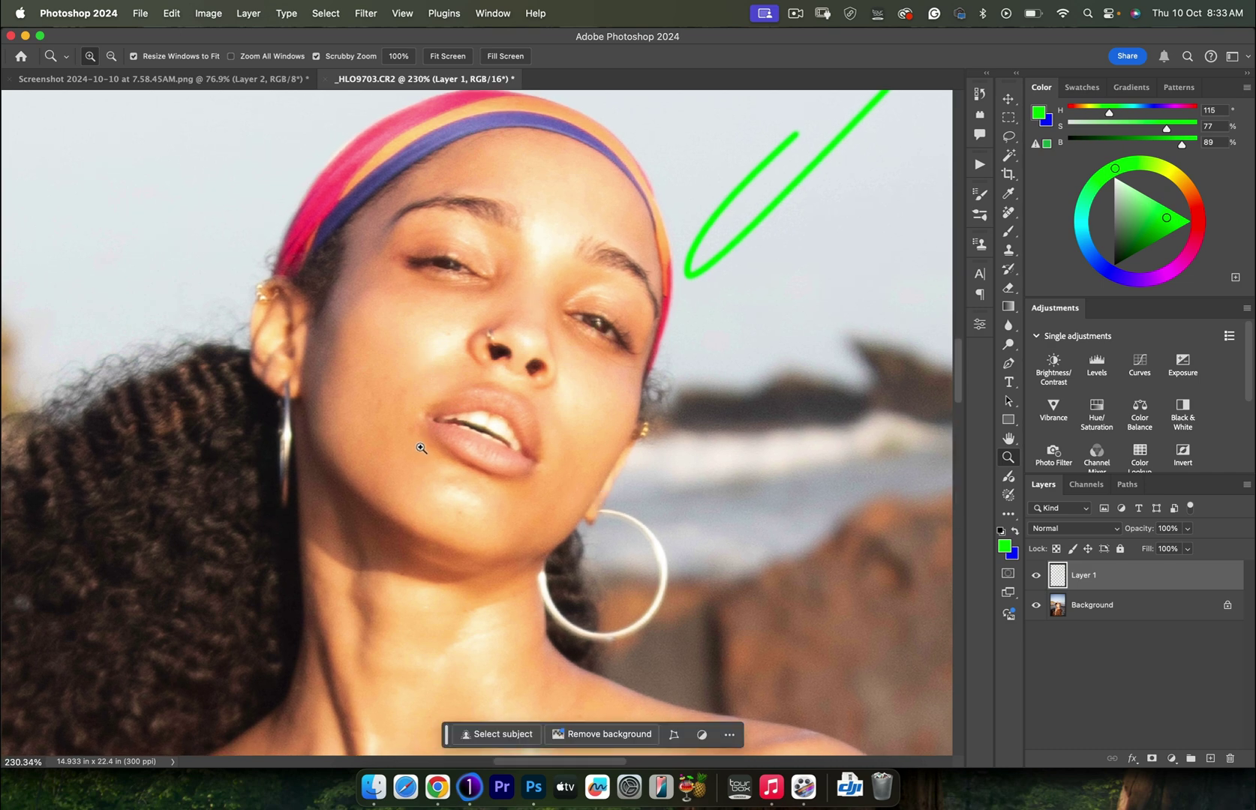
pyautogui.scroll(-10, 426, 435)
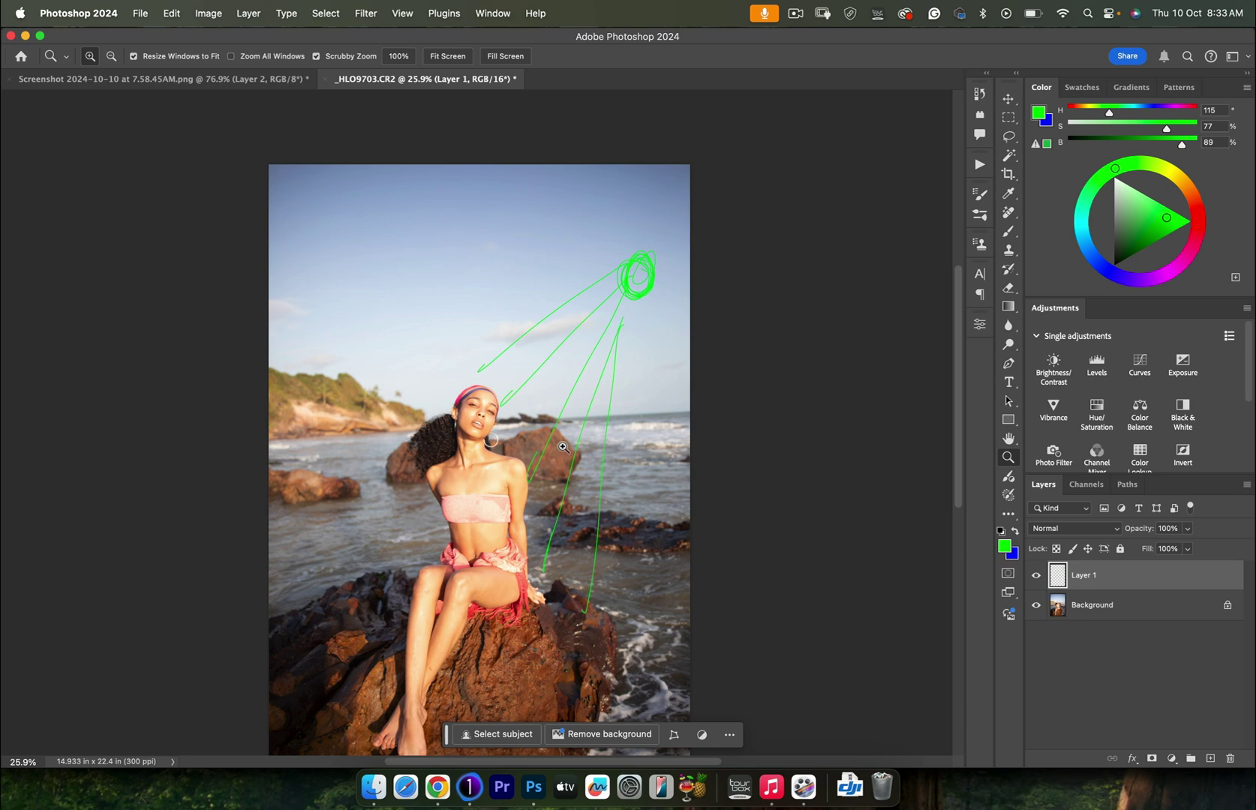
pyautogui.moveTo(476, 437); pyautogui.dragTo(541, 395)
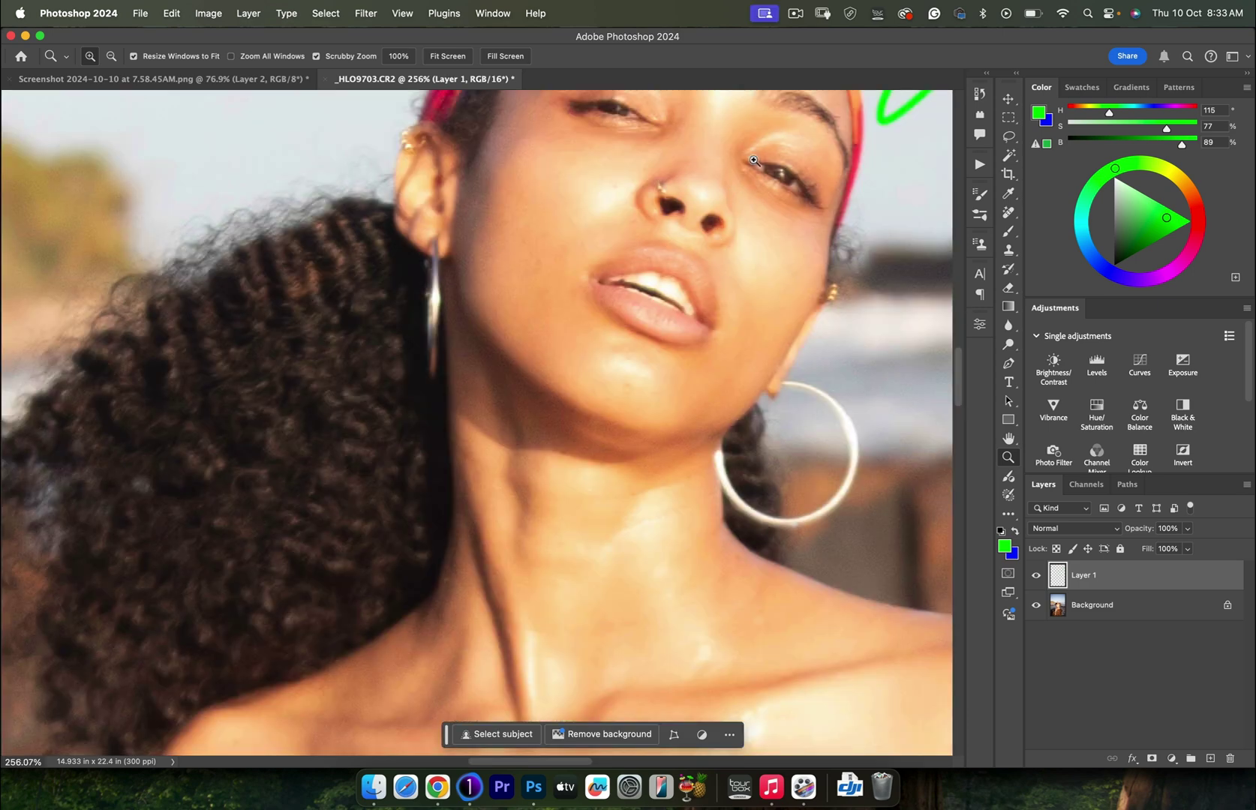
pyautogui.moveTo(754, 160); pyautogui.dragTo(822, 129)
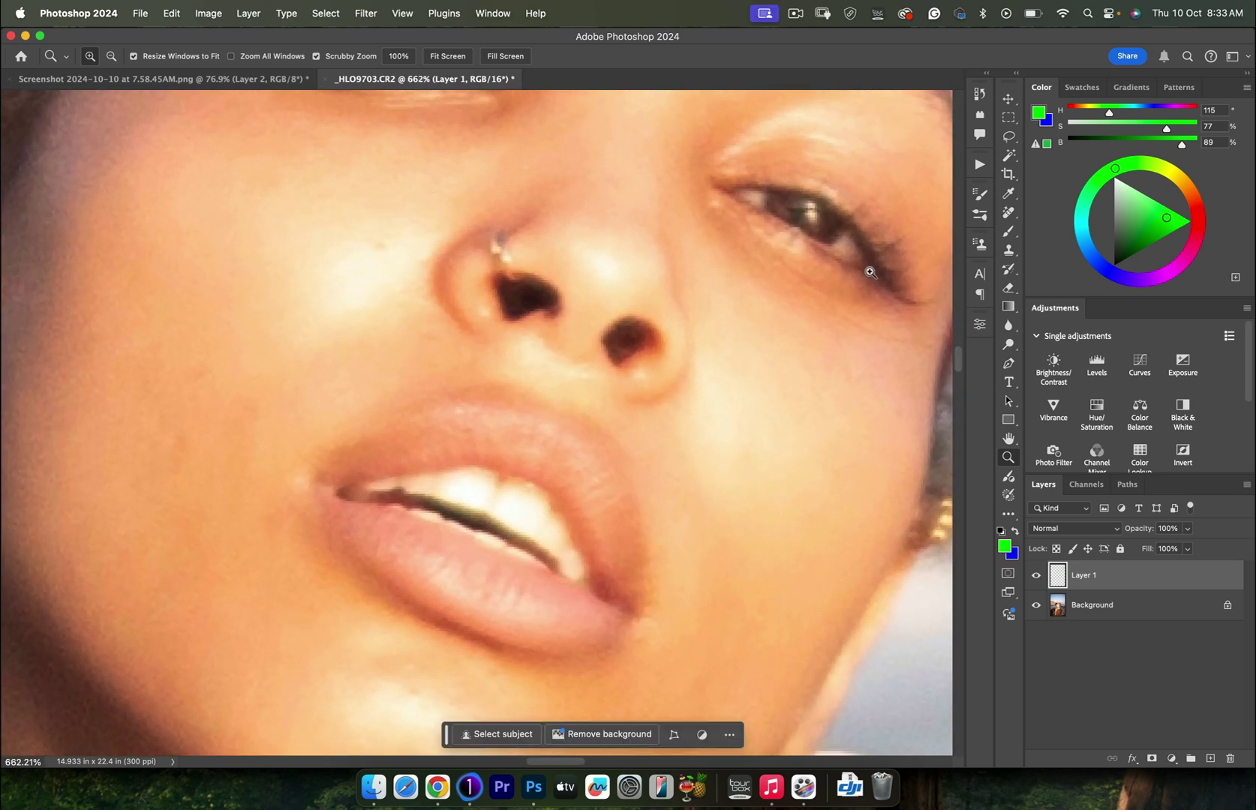
pyautogui.press('b')
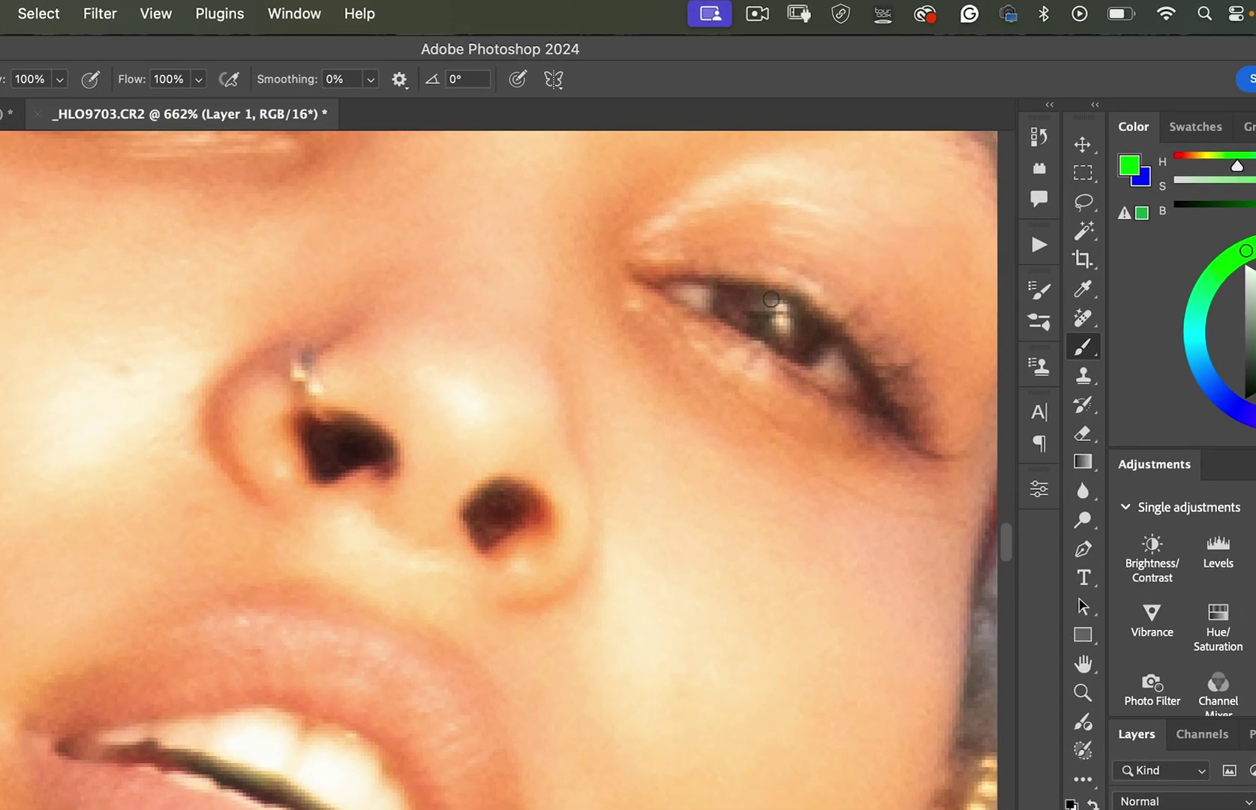
pyautogui.moveTo(793, 201); pyautogui.dragTo(827, 201)
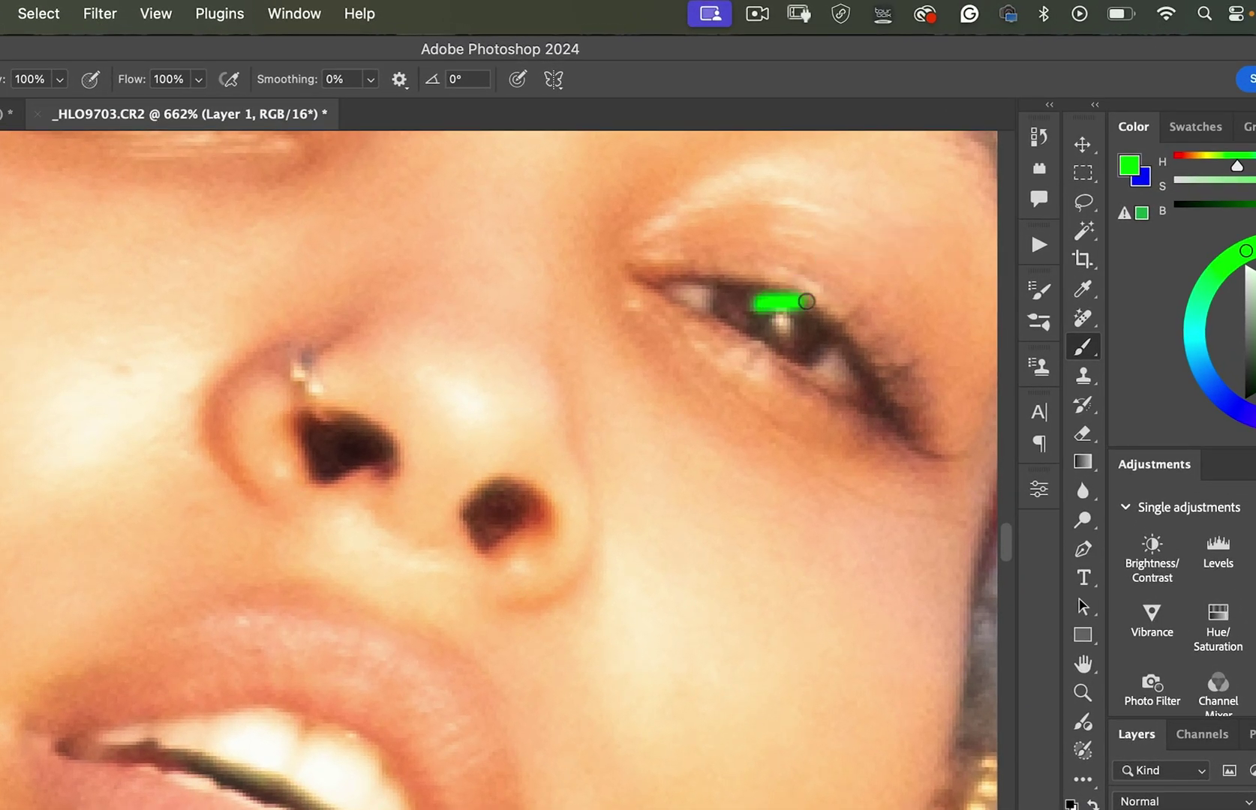
pyautogui.moveTo(806, 301)
pyautogui.mouseDown()
pyautogui.moveTo(793, 294)
pyautogui.moveTo(824, 277)
pyautogui.mouseUp()
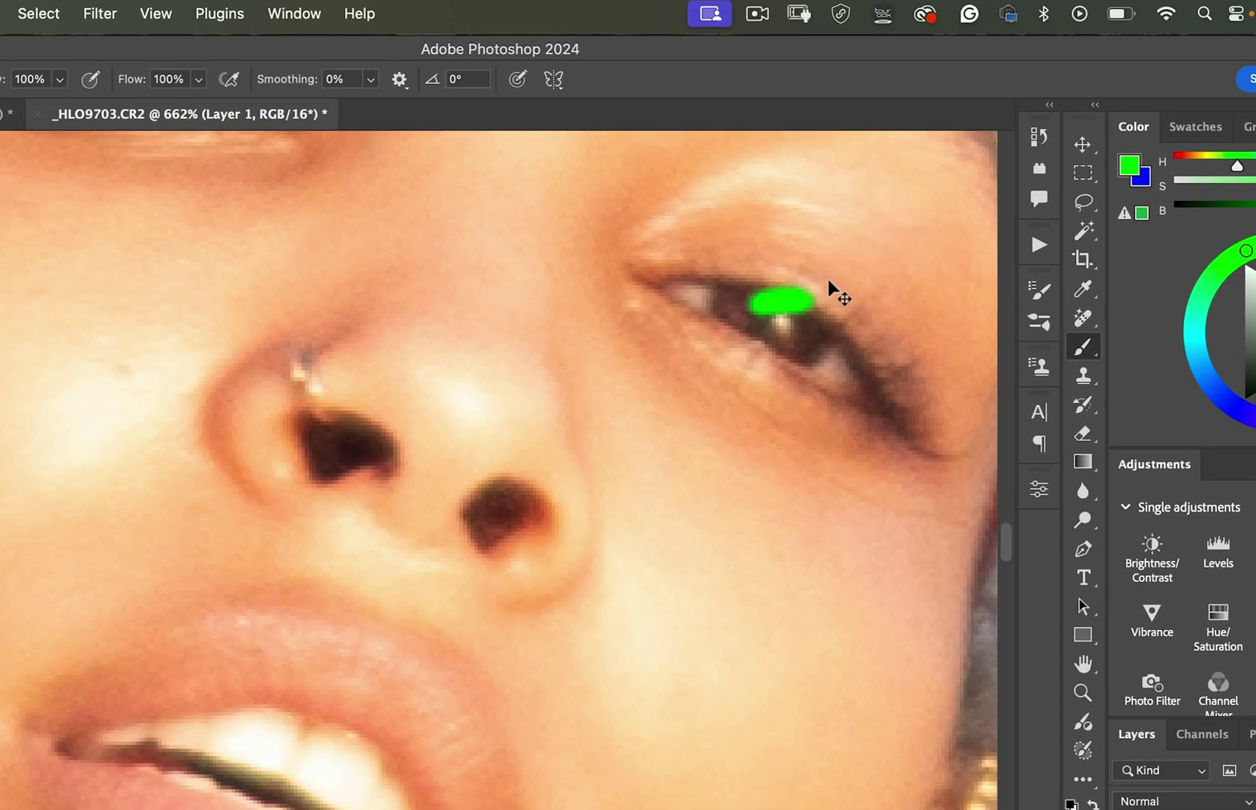
pyautogui.press('super+z')
# Try separate green marks on the upper iris and the catchlight of the same eye, and undo them
pyautogui.press('z')
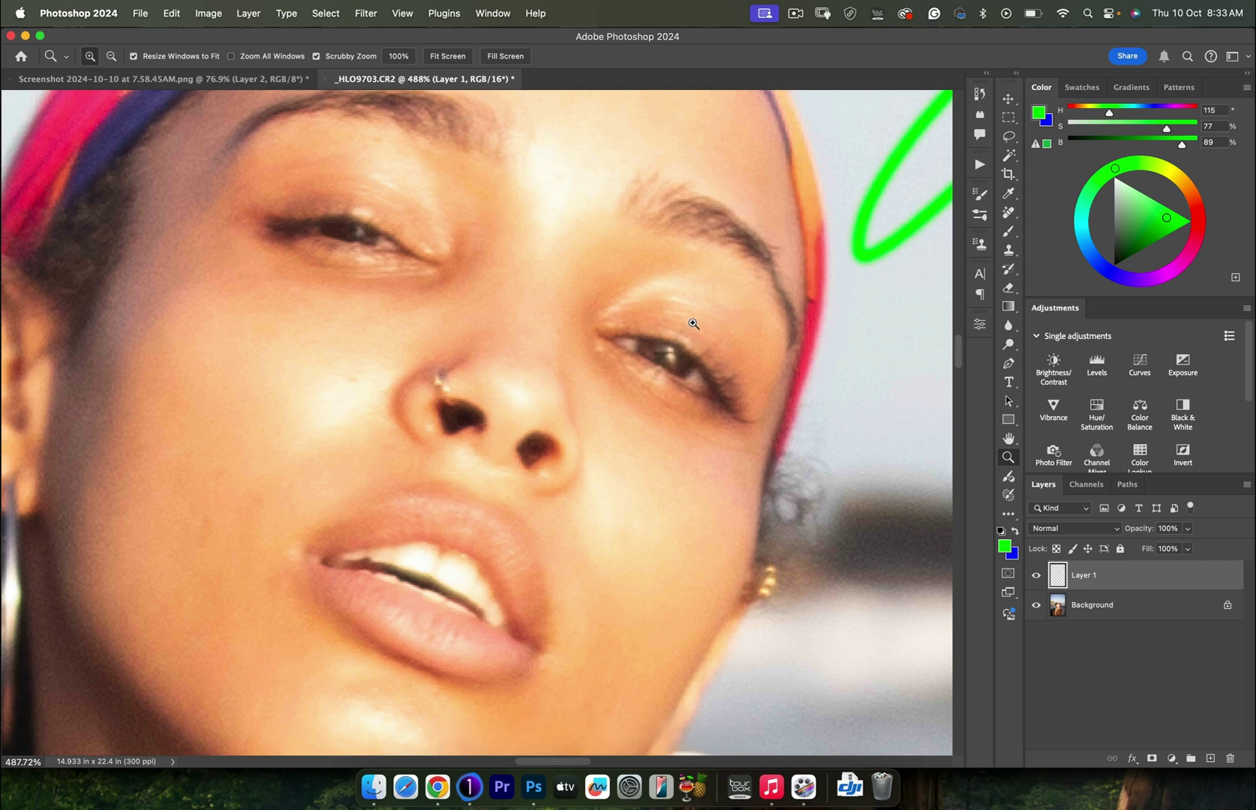
pyautogui.moveTo(693, 323); pyautogui.dragTo(694, 321)
pyautogui.press('b')
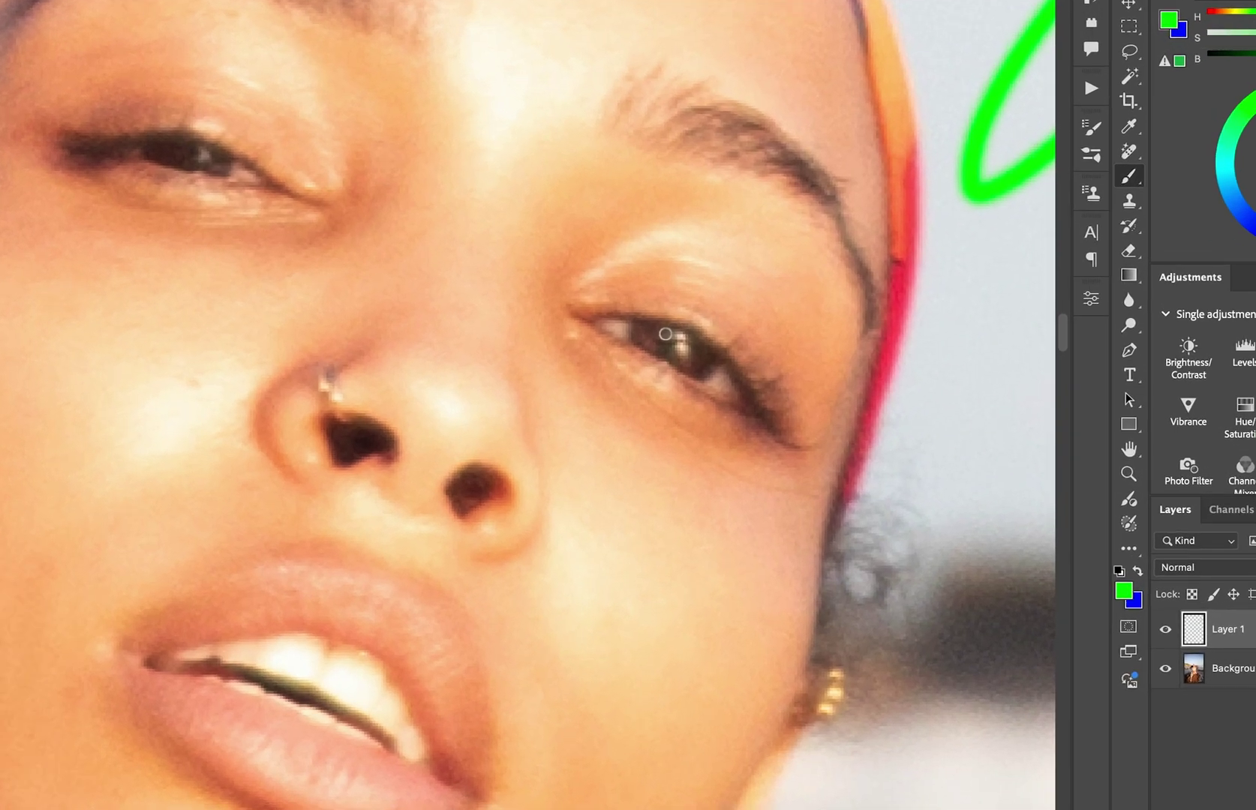
pyautogui.moveTo(658, 348)
pyautogui.mouseDown()
pyautogui.moveTo(699, 307)
pyautogui.moveTo(683, 300)
pyautogui.moveTo(710, 299)
pyautogui.moveTo(709, 336)
pyautogui.mouseUp()
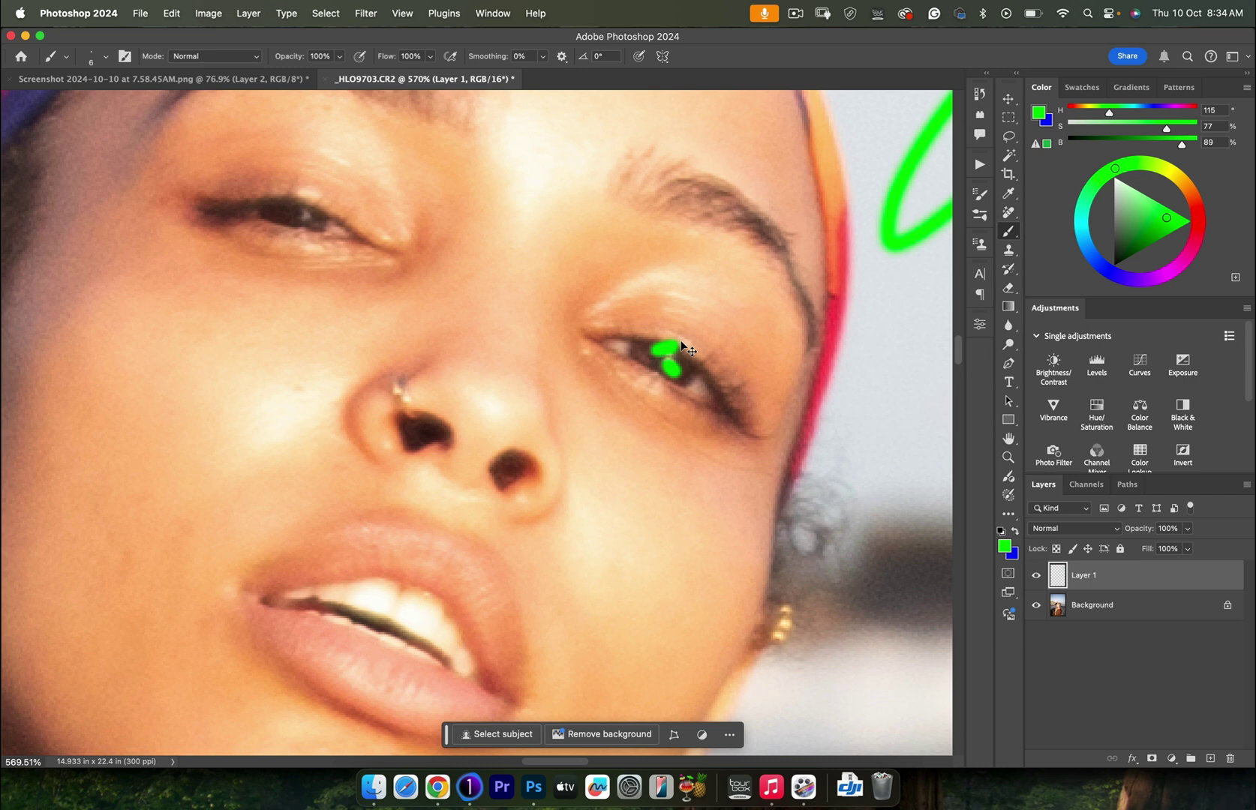
pyautogui.press('super+z')
pyautogui.press('super+z')
# Examine how the sunlight falls on the model, first across the whole photo and again close up on her face
pyautogui.press('z')
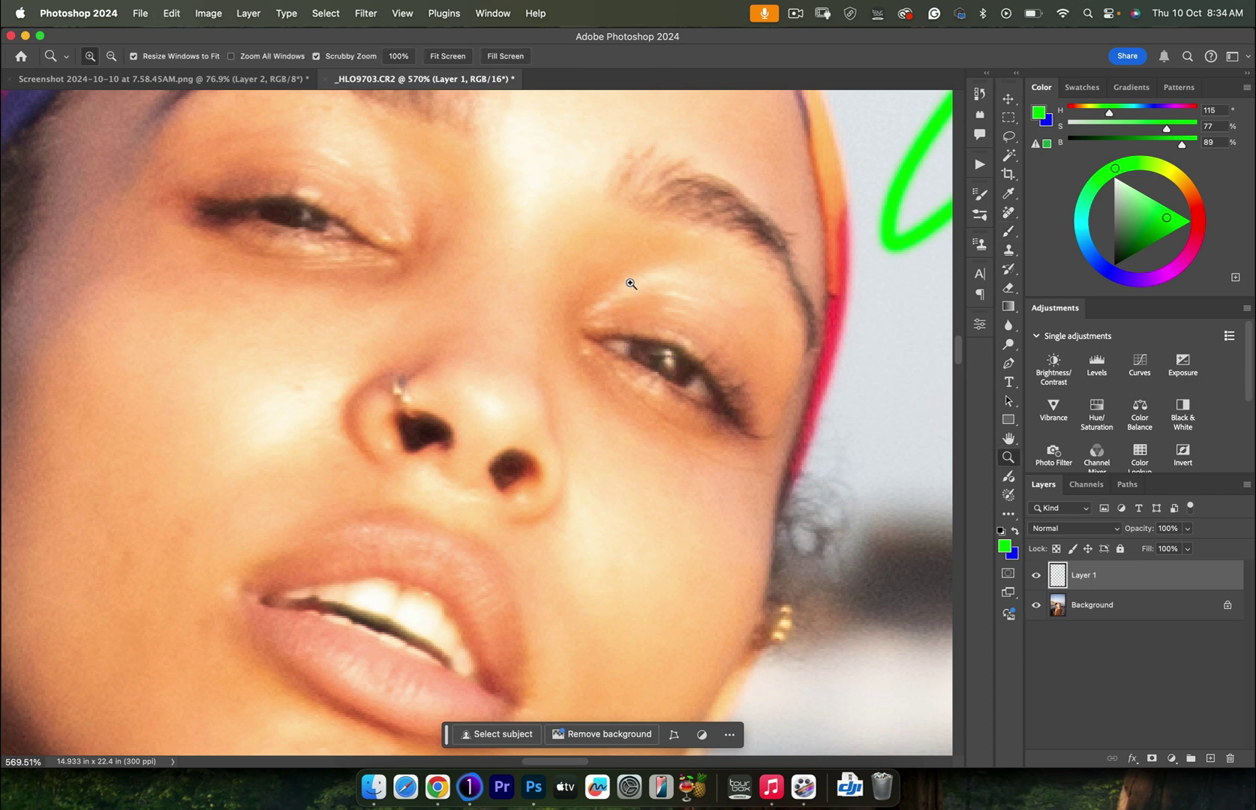
pyautogui.moveTo(630, 283); pyautogui.dragTo(545, 303)
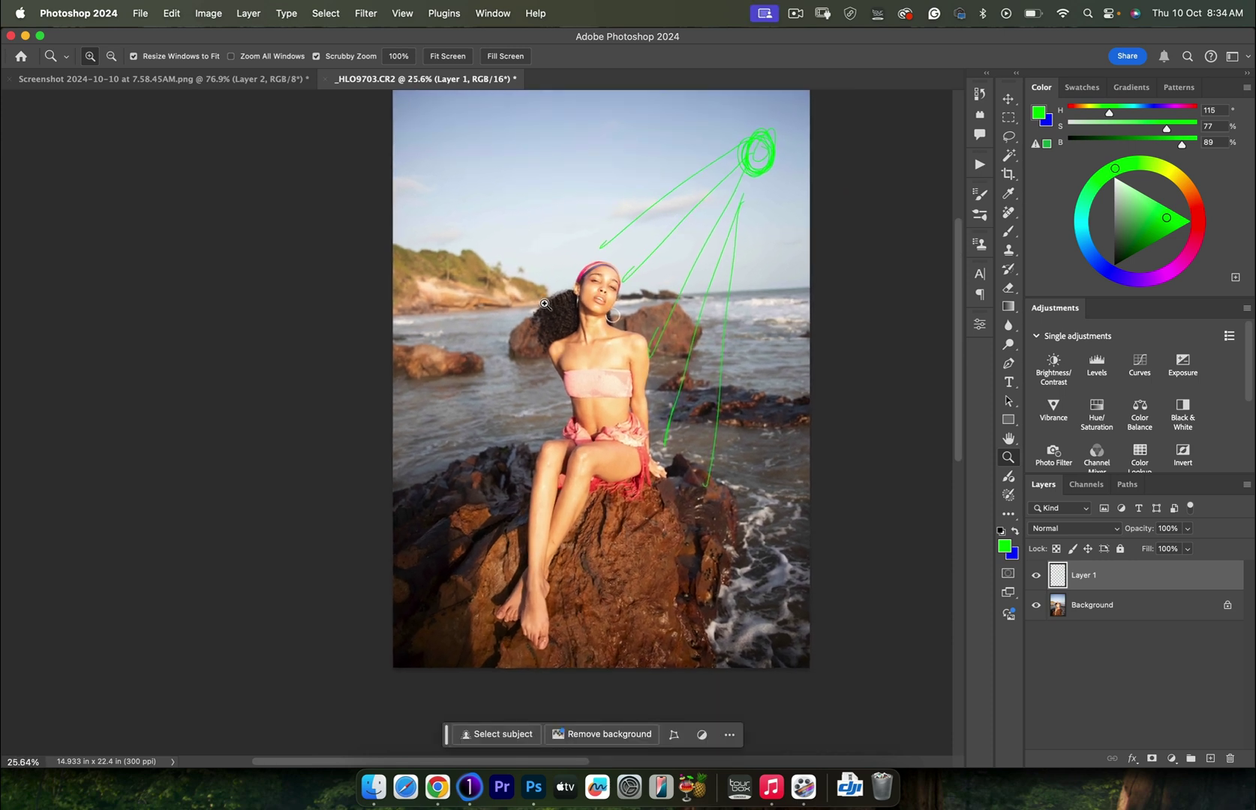
pyautogui.scroll(3, 590, 508)
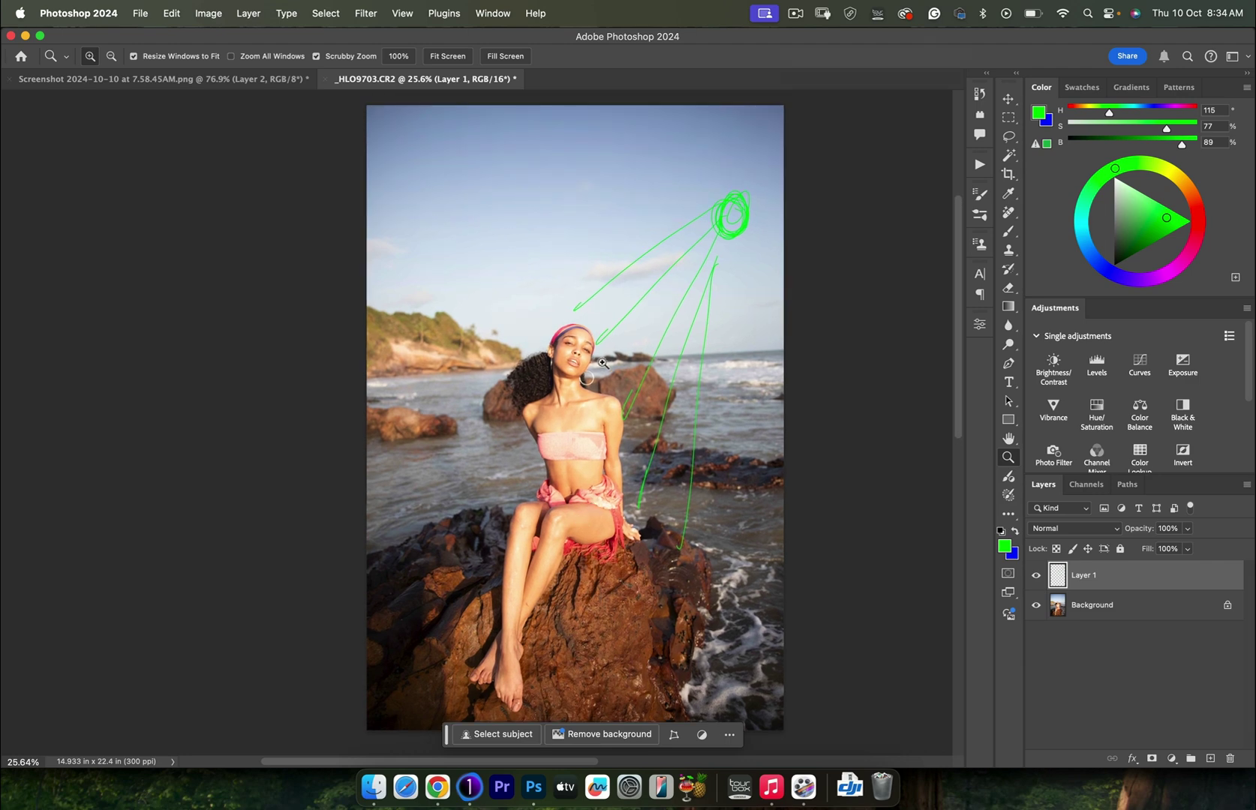
pyautogui.moveTo(563, 354); pyautogui.dragTo(594, 322)
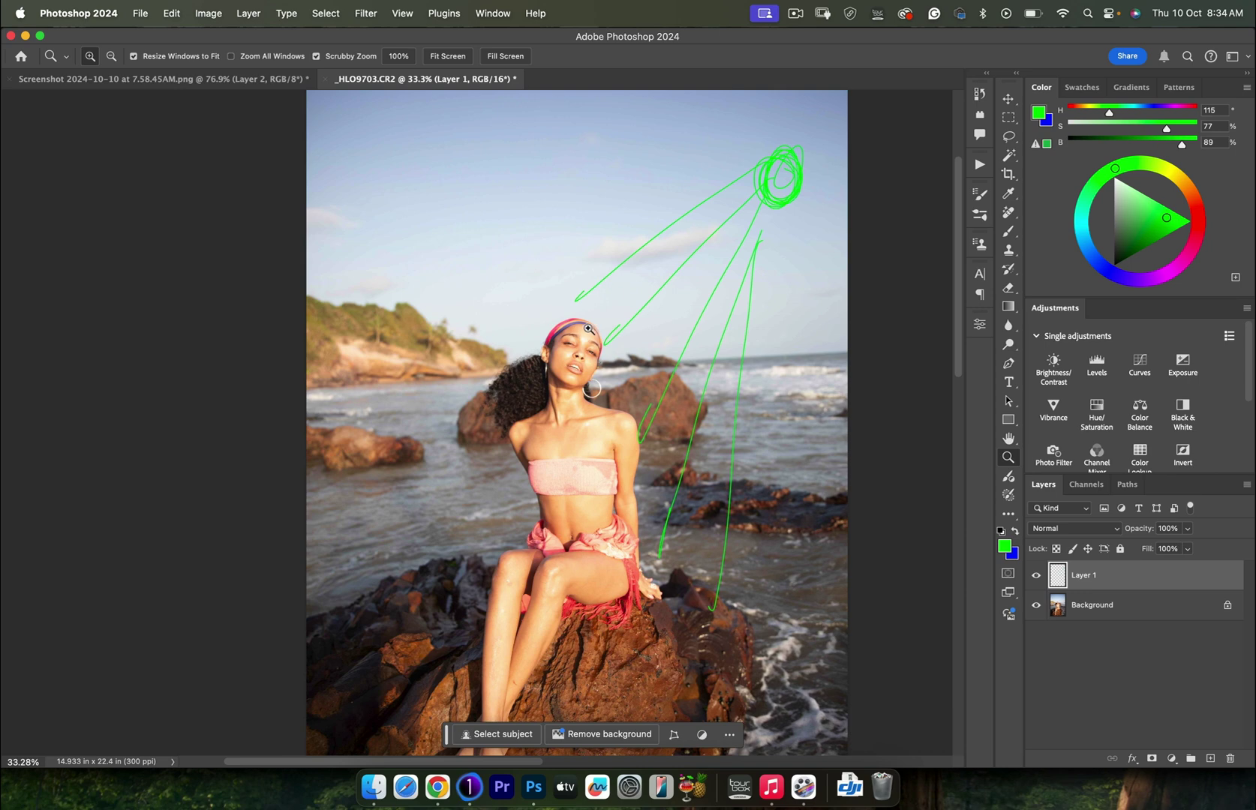
pyautogui.moveTo(580, 370); pyautogui.dragTo(652, 373)
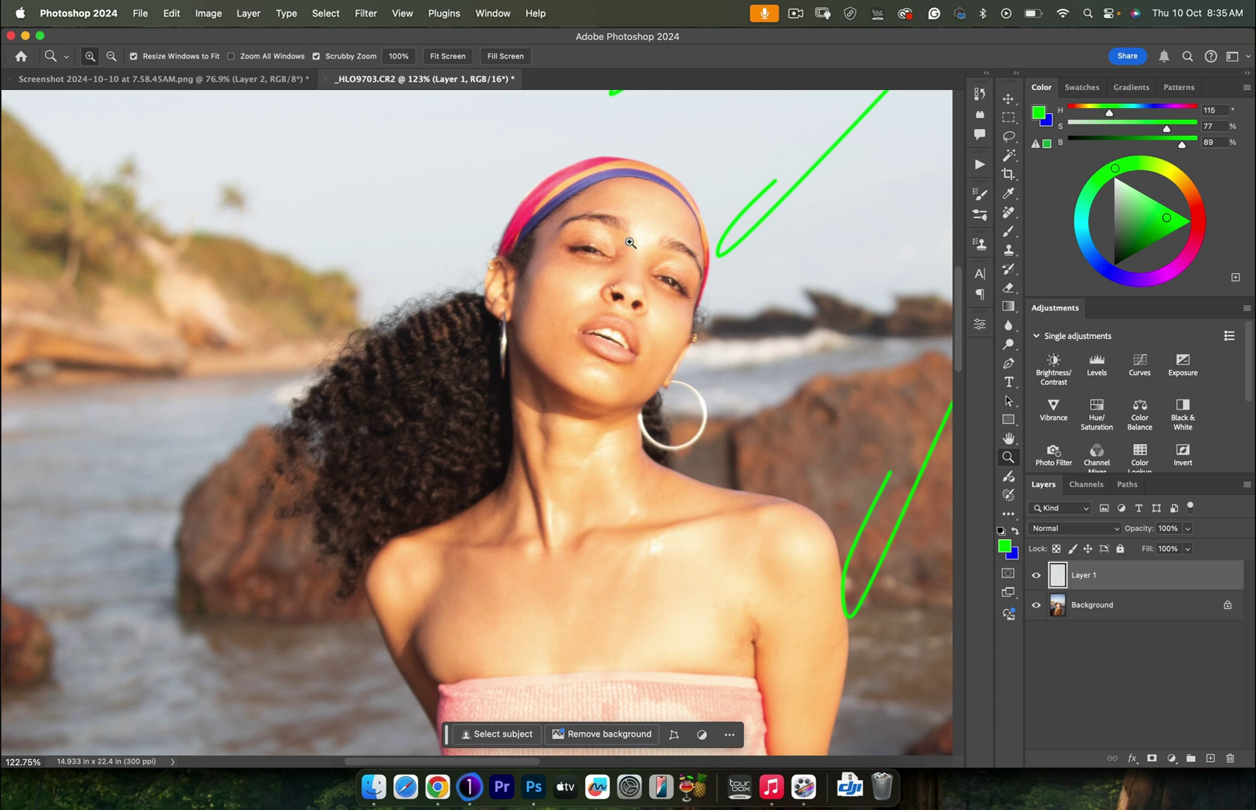
pyautogui.moveTo(633, 247); pyautogui.dragTo(694, 296)
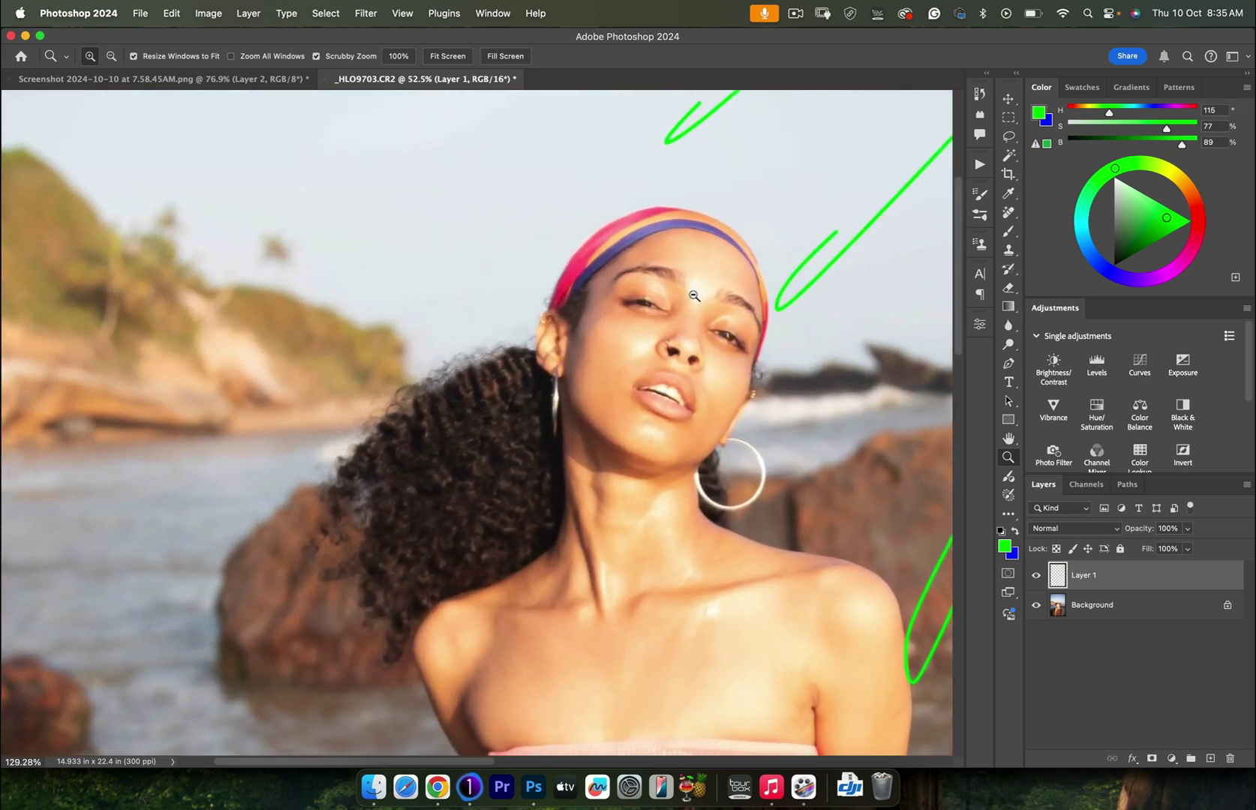
# Outline the sunlit area of the model's face in green and scribble blue along the shadowed cheek and jawline
pyautogui.press('b')
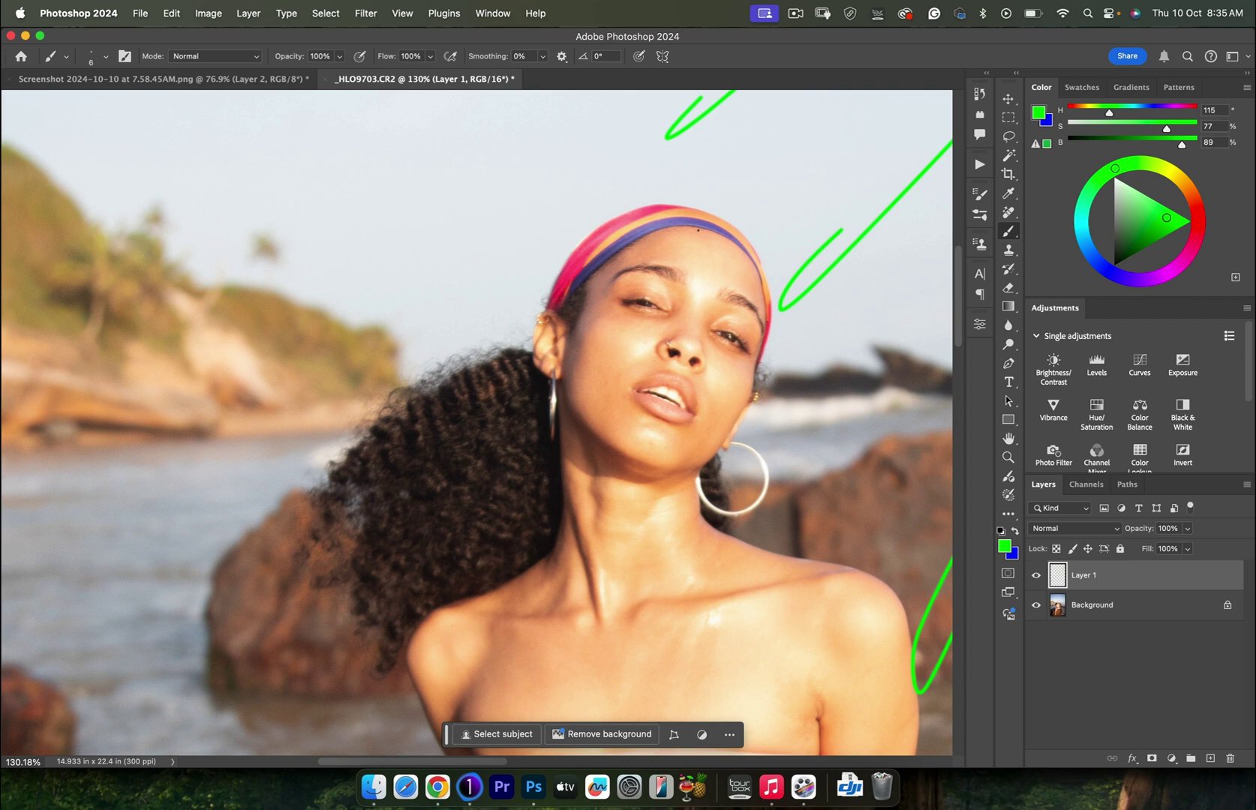
pyautogui.moveTo(650, 248)
pyautogui.mouseDown()
pyautogui.moveTo(609, 358)
pyautogui.moveTo(630, 444)
pyautogui.moveTo(703, 444)
pyautogui.moveTo(756, 341)
pyautogui.moveTo(731, 251)
pyautogui.moveTo(662, 237)
pyautogui.moveTo(559, 347)
pyautogui.moveTo(554, 404)
pyautogui.moveTo(592, 468)
pyautogui.moveTo(683, 464)
pyautogui.mouseUp()
pyautogui.press('x')
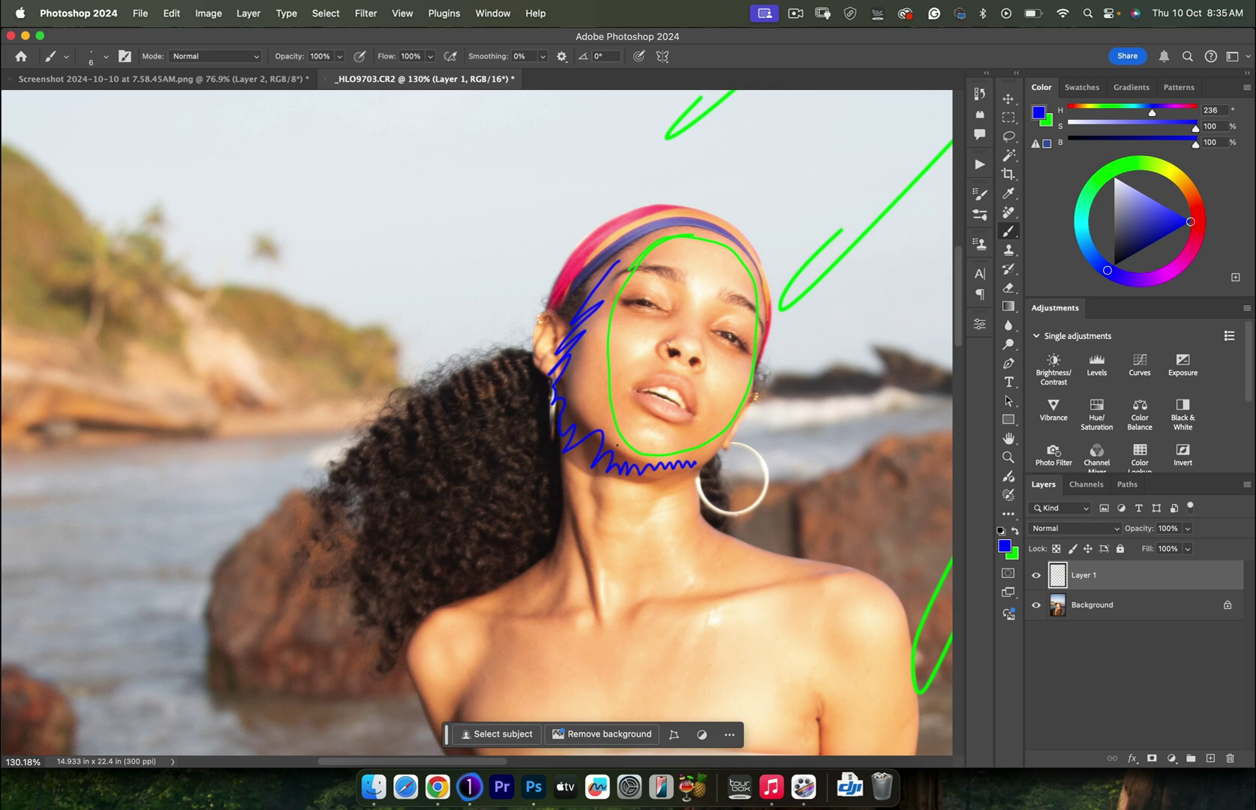
# Mark the shadow at the model's waist with blue strokes and circle both knees and the shadow between them in blue
pyautogui.scroll(-8, 617, 445)
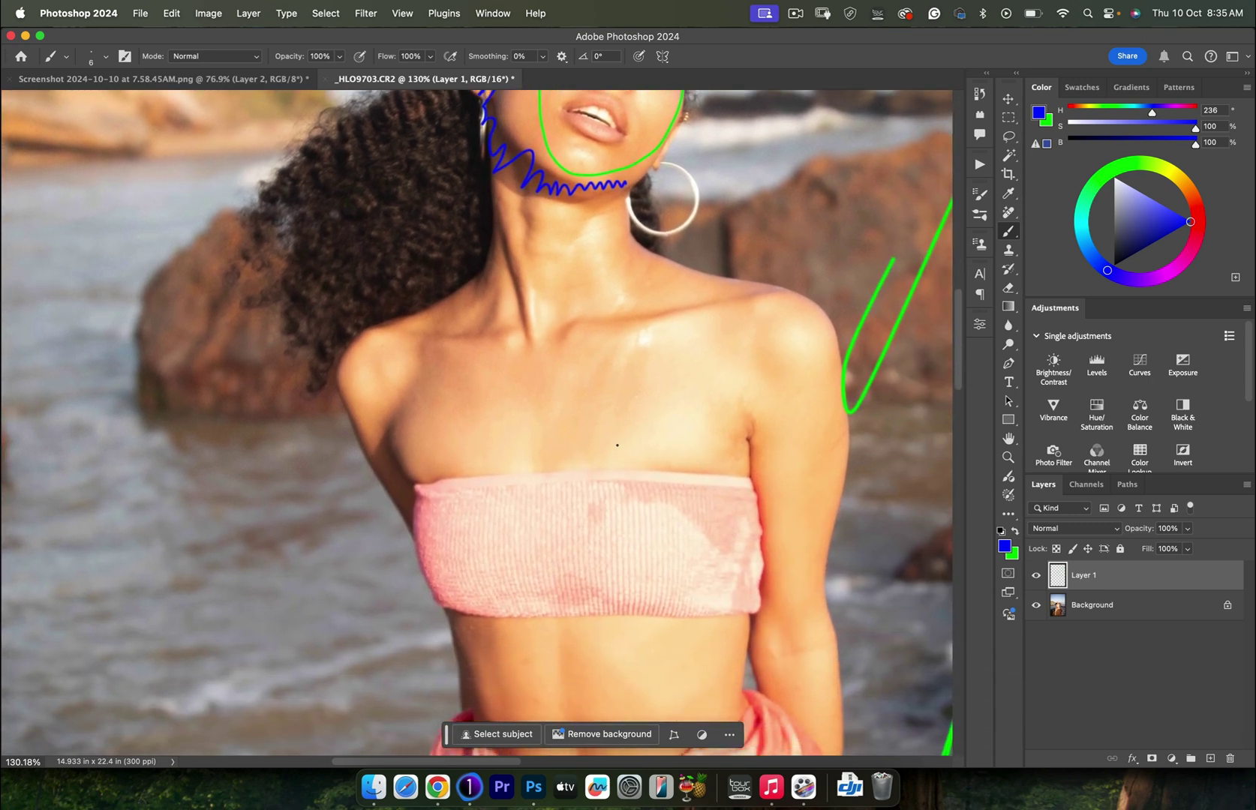
pyautogui.scroll(-5, 617, 445)
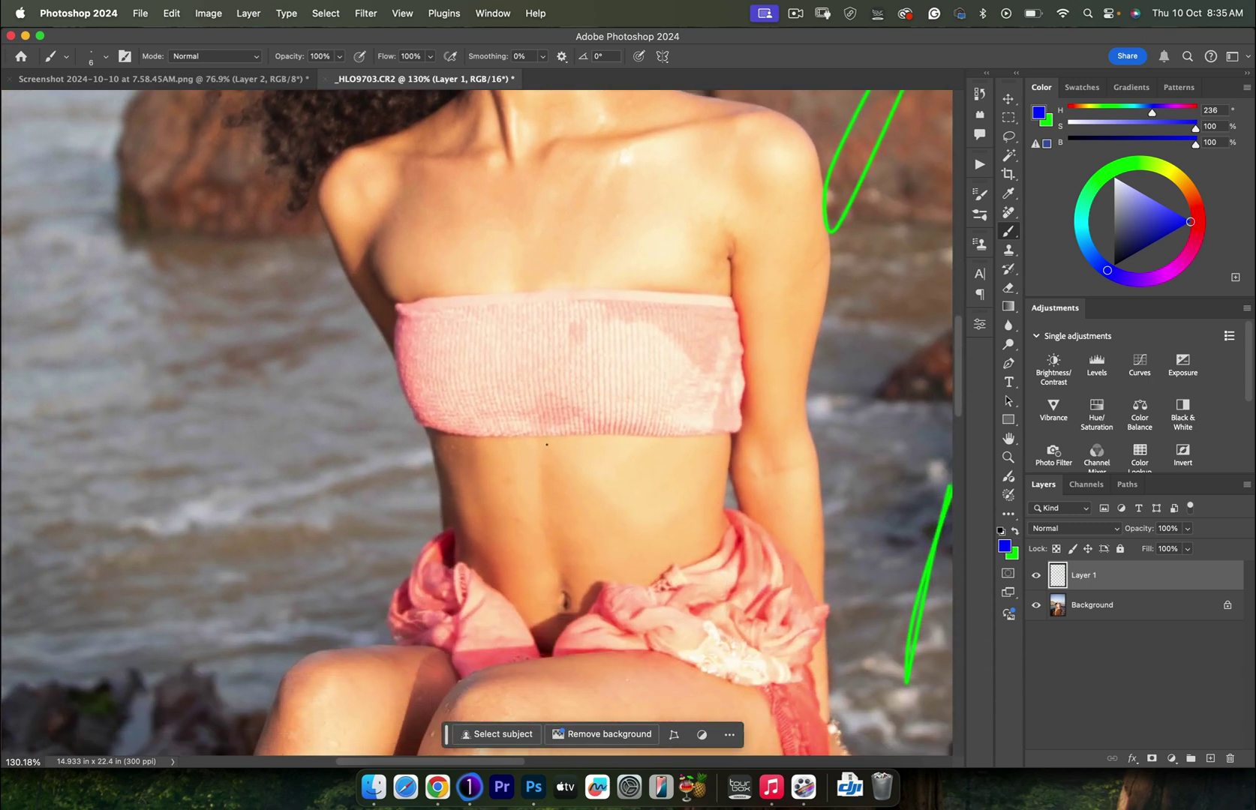
pyautogui.moveTo(450, 478)
pyautogui.mouseDown()
pyautogui.moveTo(453, 519)
pyautogui.moveTo(504, 581)
pyautogui.mouseUp()
pyautogui.scroll(-9, 505, 581)
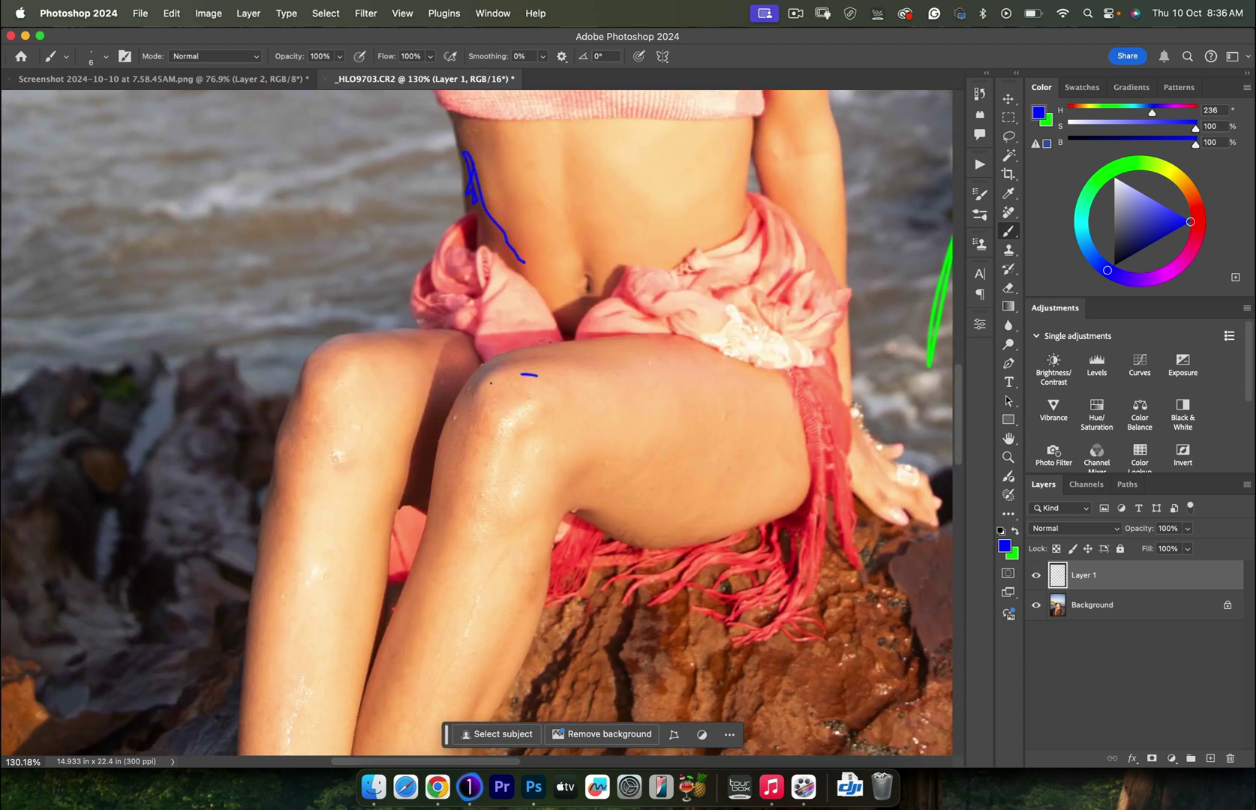
pyautogui.moveTo(491, 384)
pyautogui.mouseDown()
pyautogui.moveTo(561, 424)
pyautogui.moveTo(516, 392)
pyautogui.mouseUp()
pyautogui.moveTo(471, 352)
pyautogui.mouseDown()
pyautogui.moveTo(424, 428)
pyautogui.moveTo(463, 363)
pyautogui.mouseUp()
pyautogui.moveTo(379, 367)
pyautogui.mouseDown()
pyautogui.moveTo(409, 444)
pyautogui.moveTo(351, 395)
pyautogui.mouseUp()
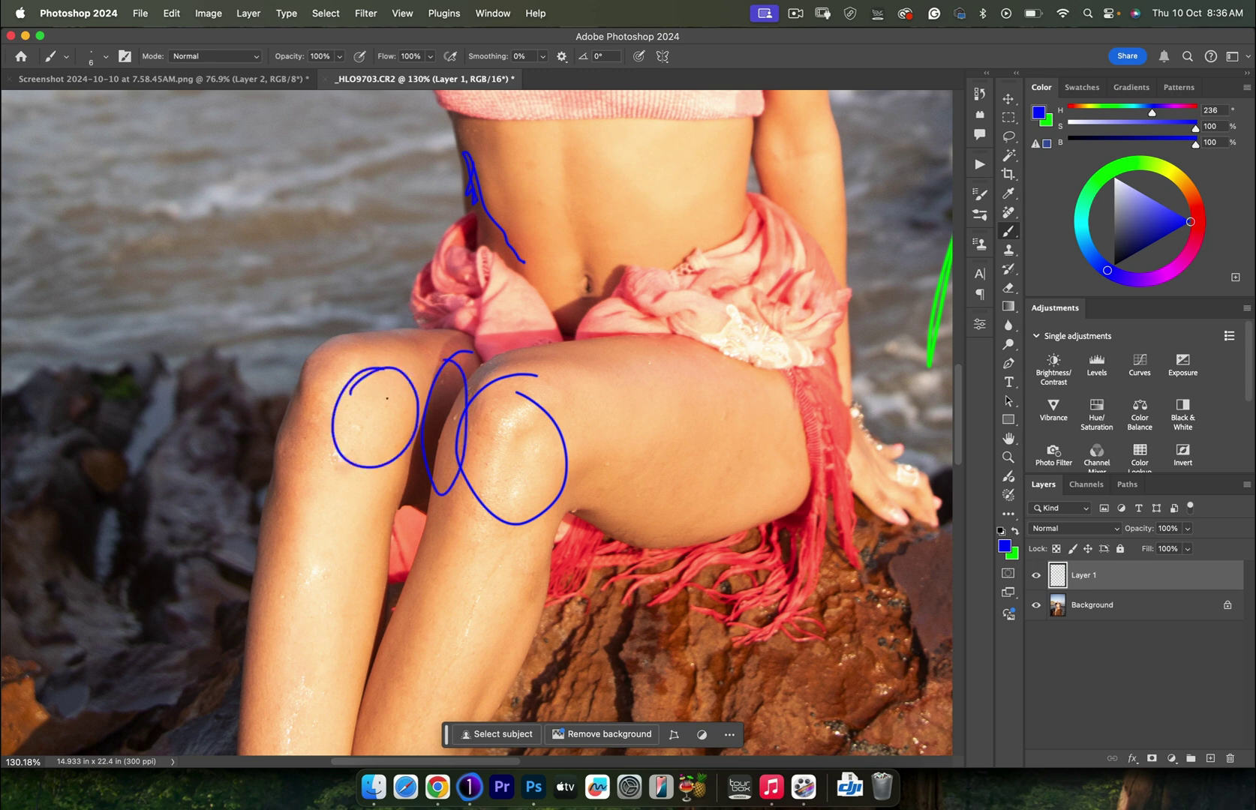
# Review the light annotations across the whole photo and hide the annotation layer, Layer 1
pyautogui.scroll(-6, 477, 424)
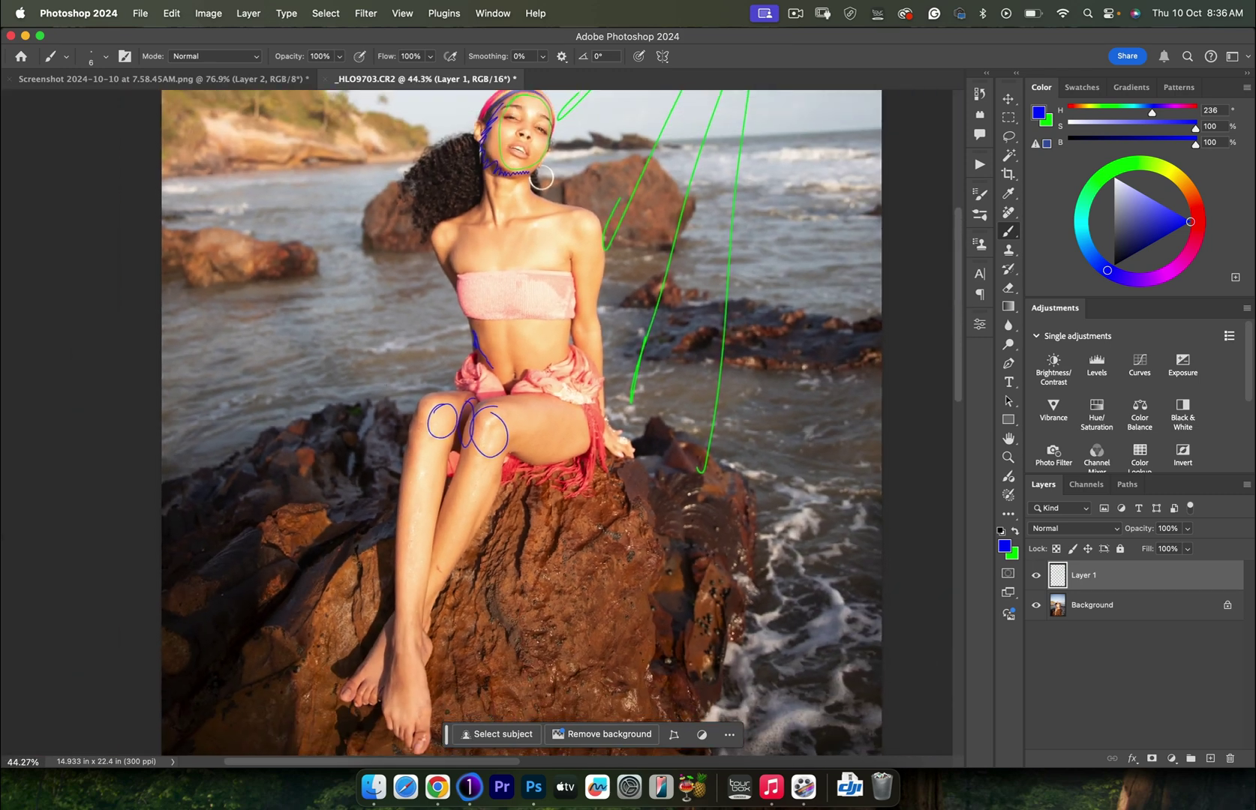
pyautogui.scroll(-3, 626, 568)
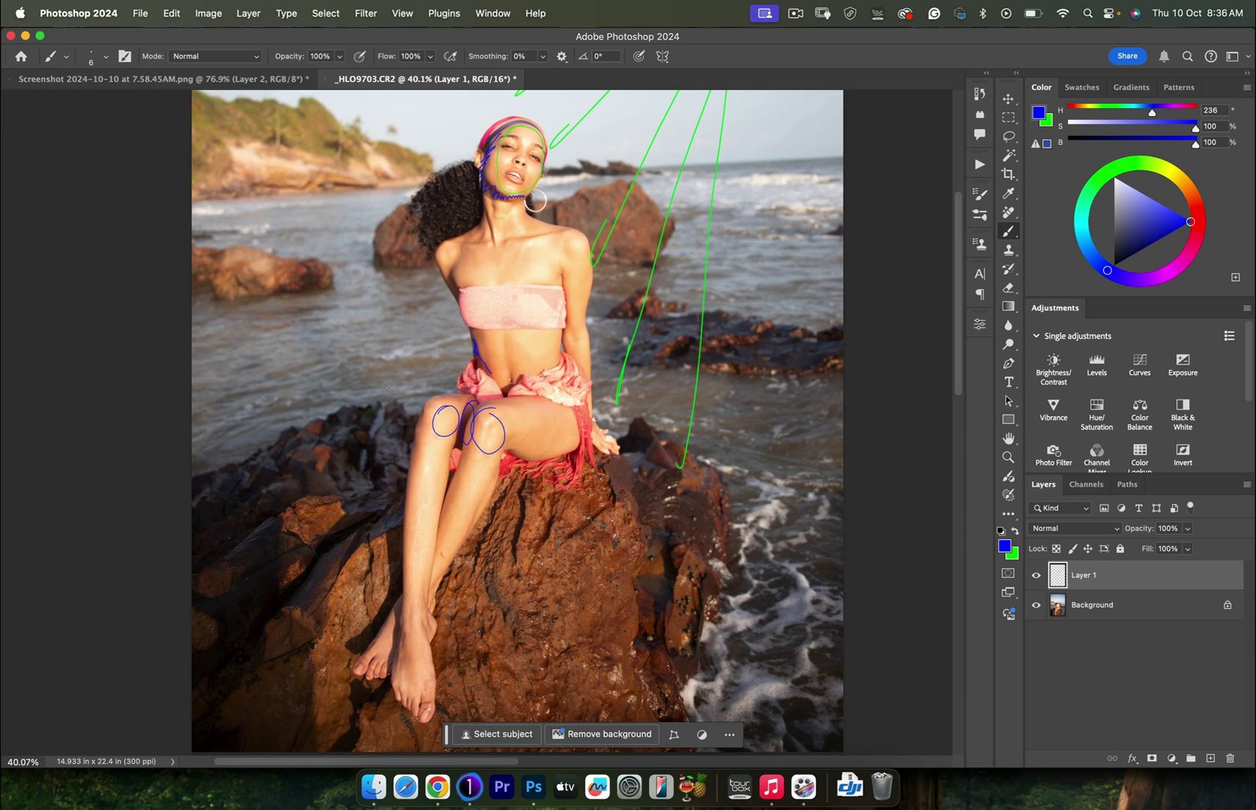
pyautogui.scroll(2, 560, 411)
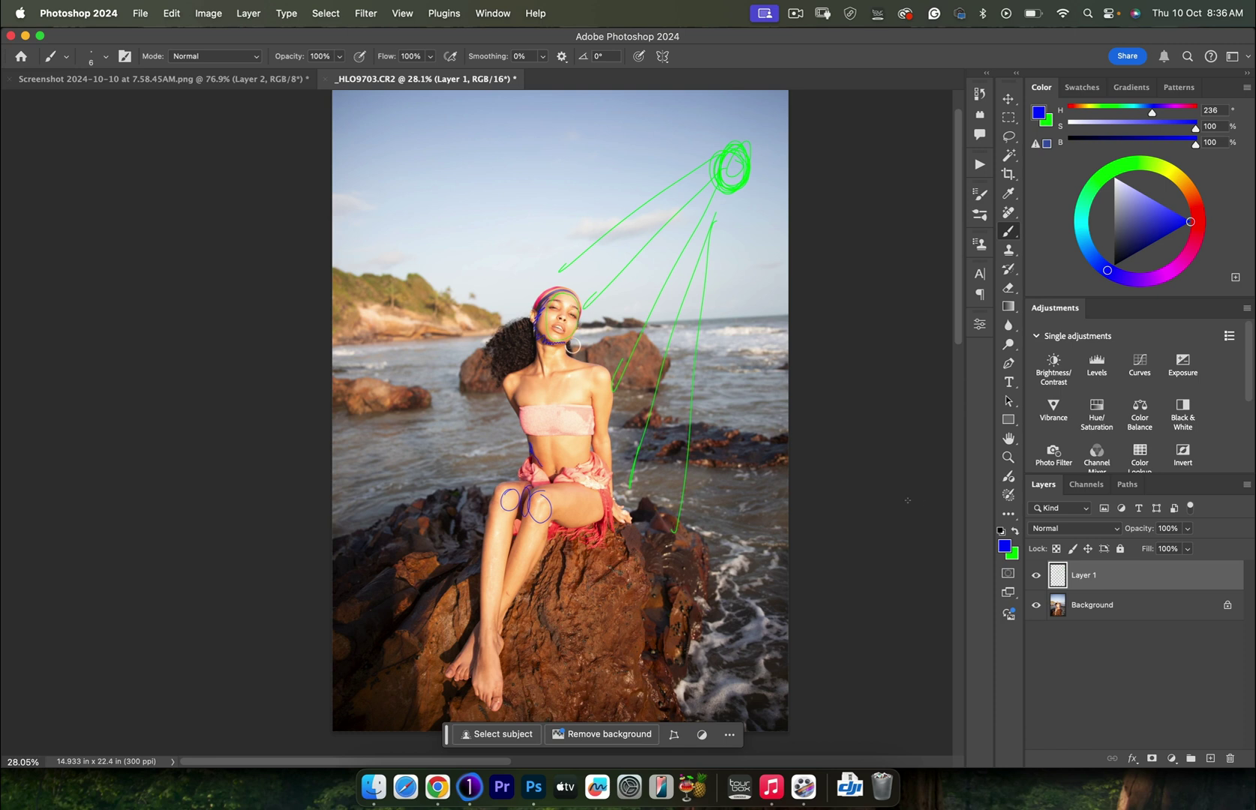
pyautogui.press('super+comma')
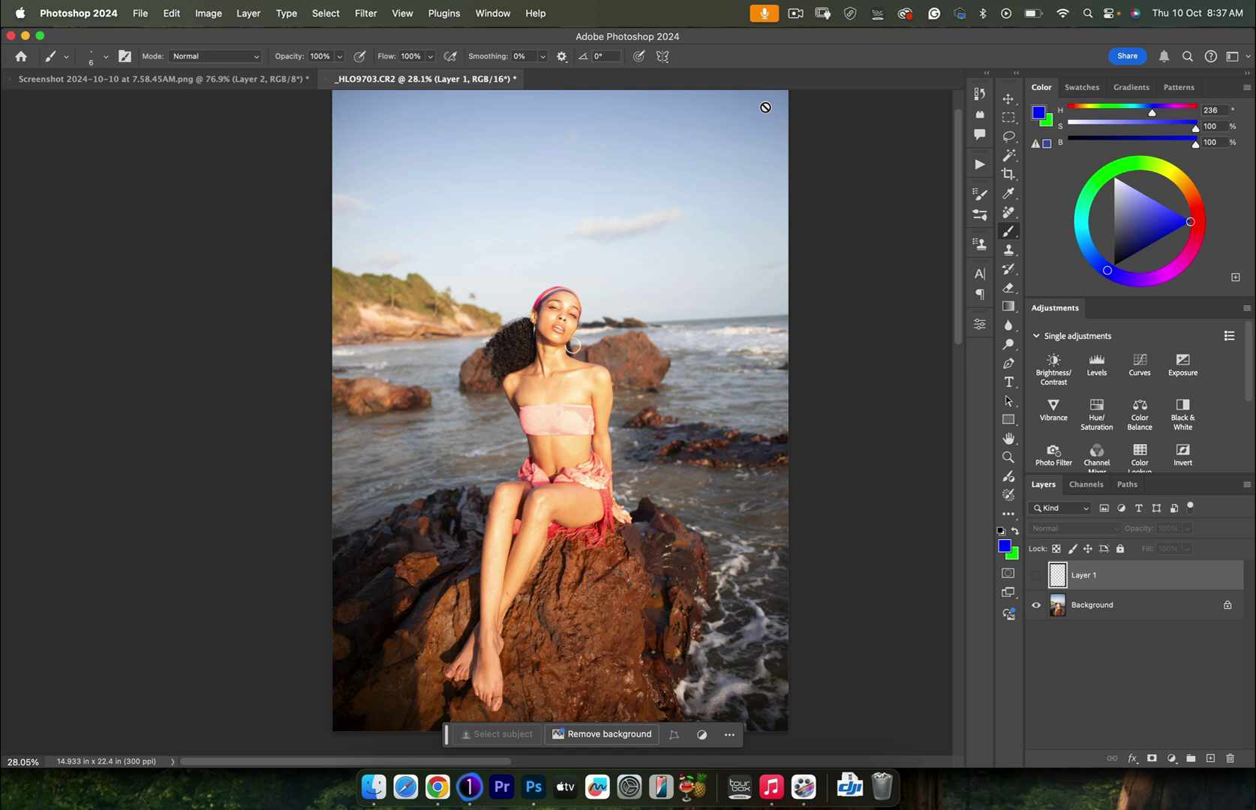
# Switch to Capture One and check the Sharpening settings of _HLO9703.CR2
pyautogui.press('super+Tab')
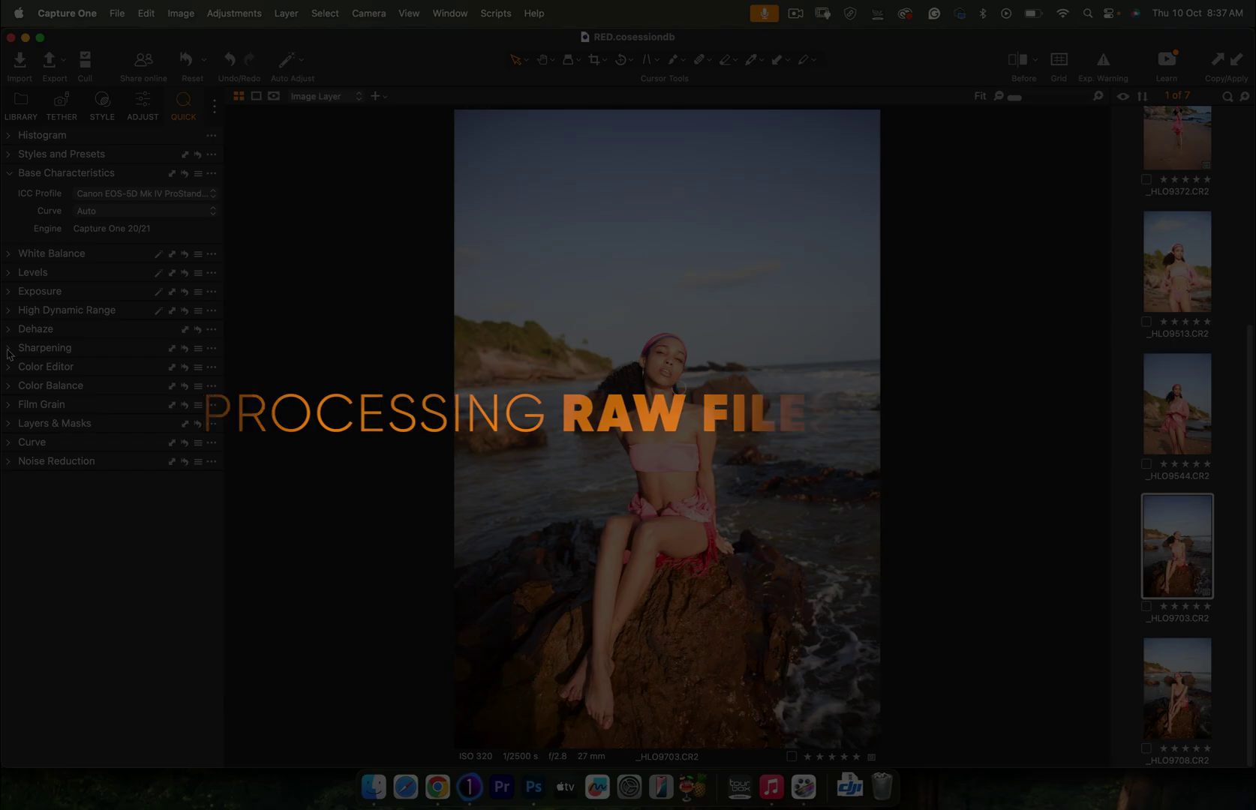
pyautogui.click(45, 348)
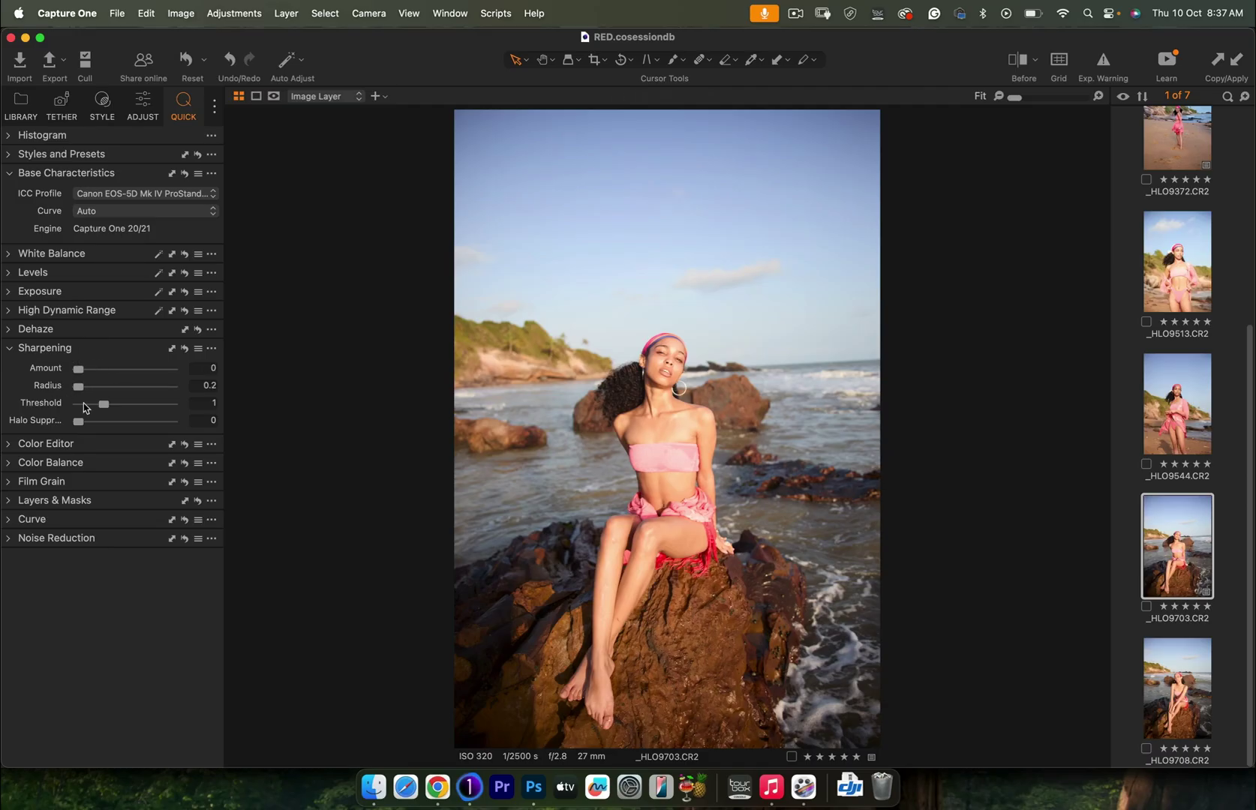
pyautogui.click(9, 349)
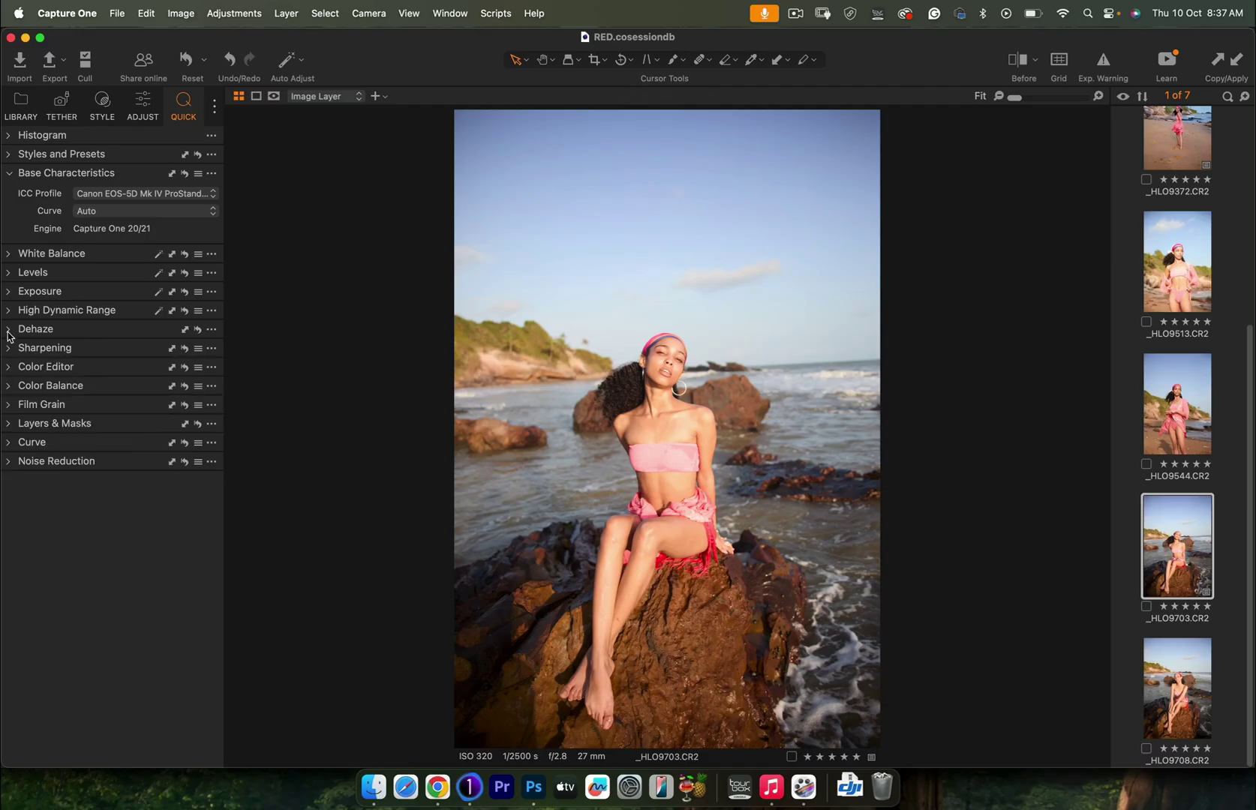
# Change the ICC profile of _HLO9703.CR2 to Canon EOS RA ProStandard
pyautogui.moveTo(44, 412)
pyautogui.click(105, 195)
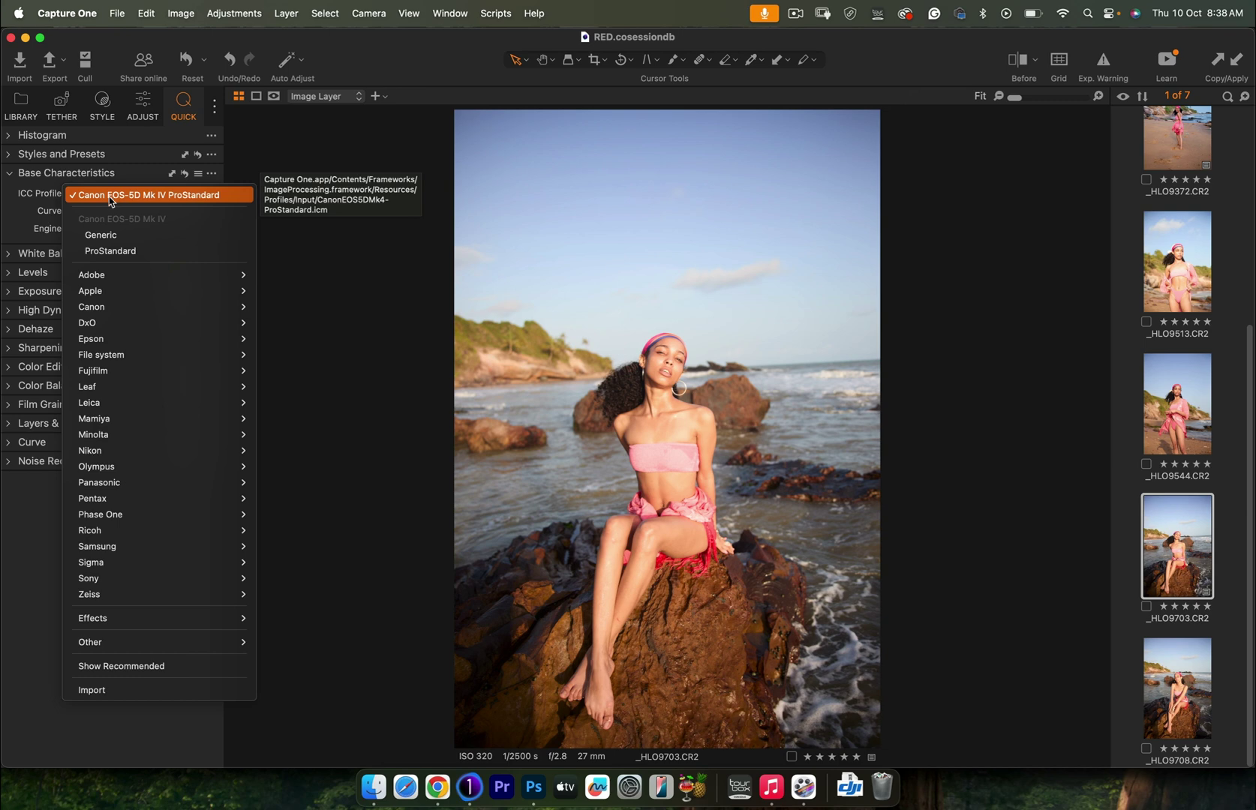
pyautogui.moveTo(206, 312)
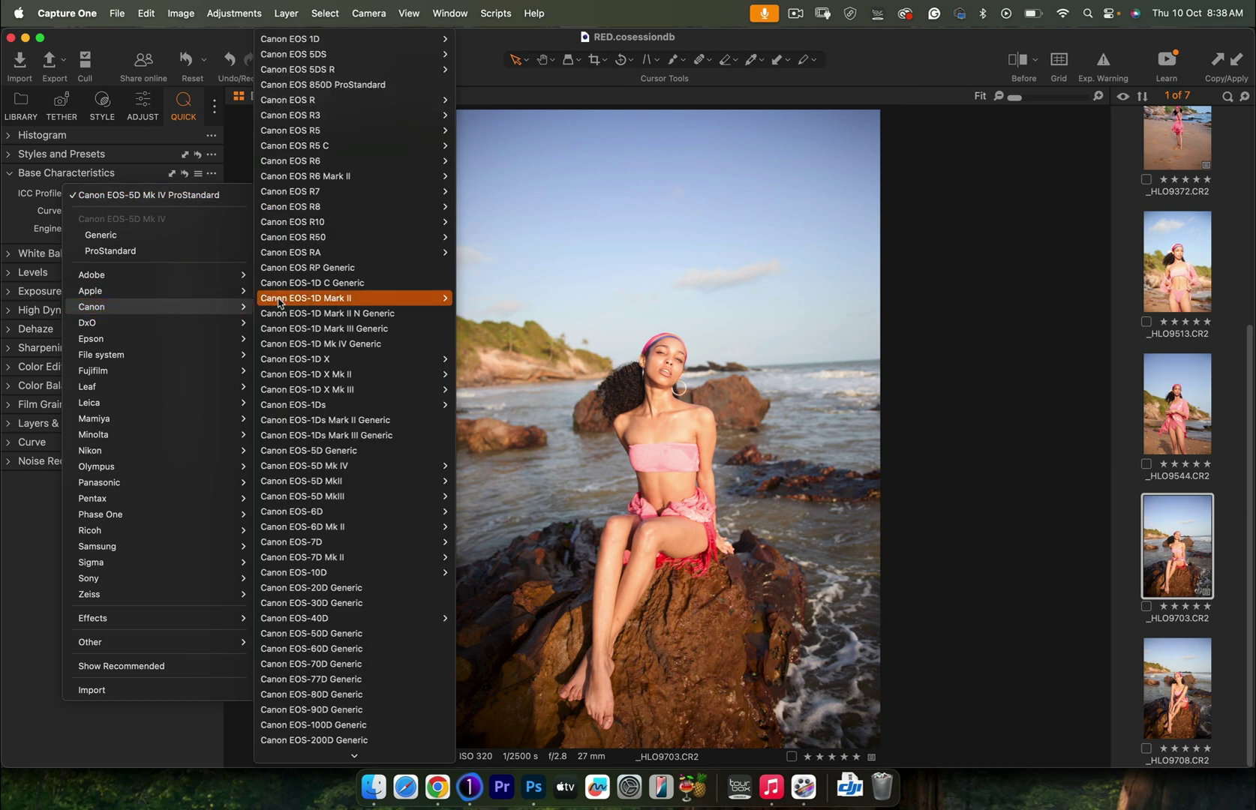
pyautogui.moveTo(301, 257)
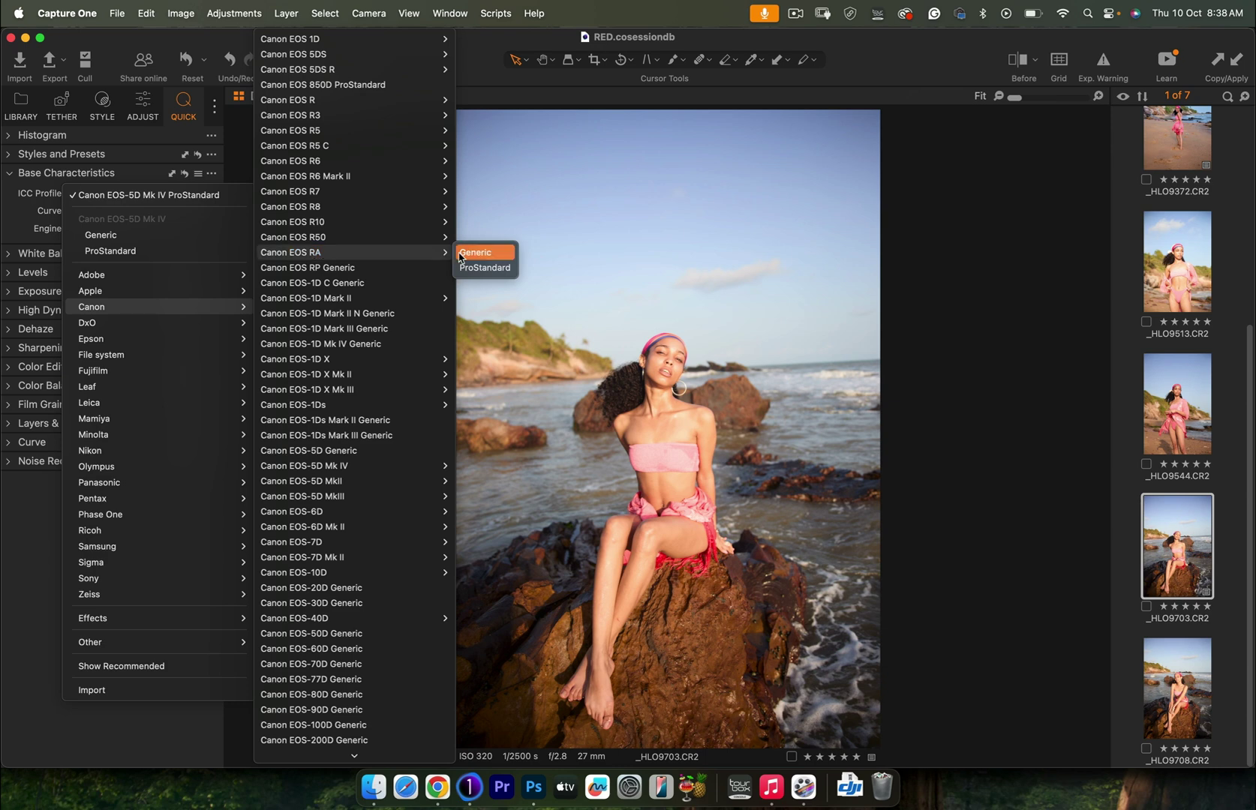
pyautogui.click(479, 268)
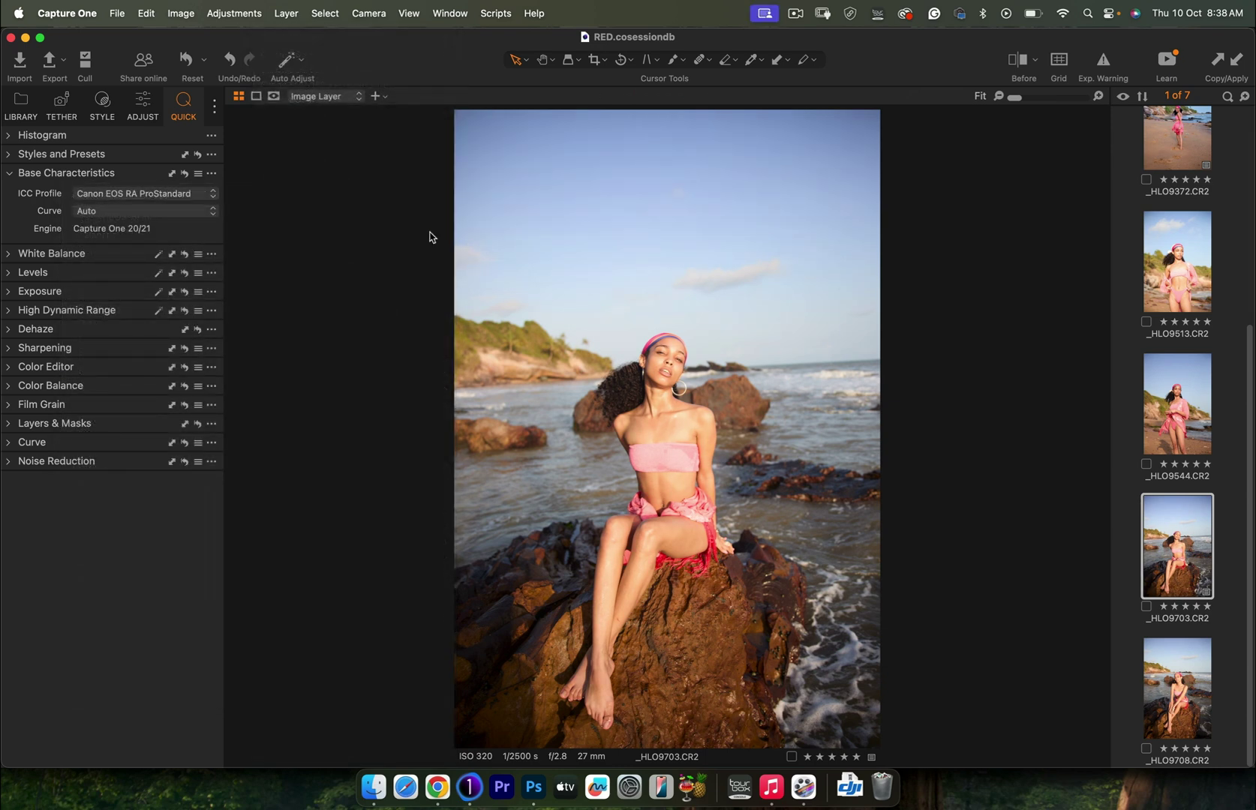
# Preview other manufacturers' ICC profiles on the photo, such as Mamiya DM 22 LF2 Portrait Warm 5, without applying any
pyautogui.click(146, 195)
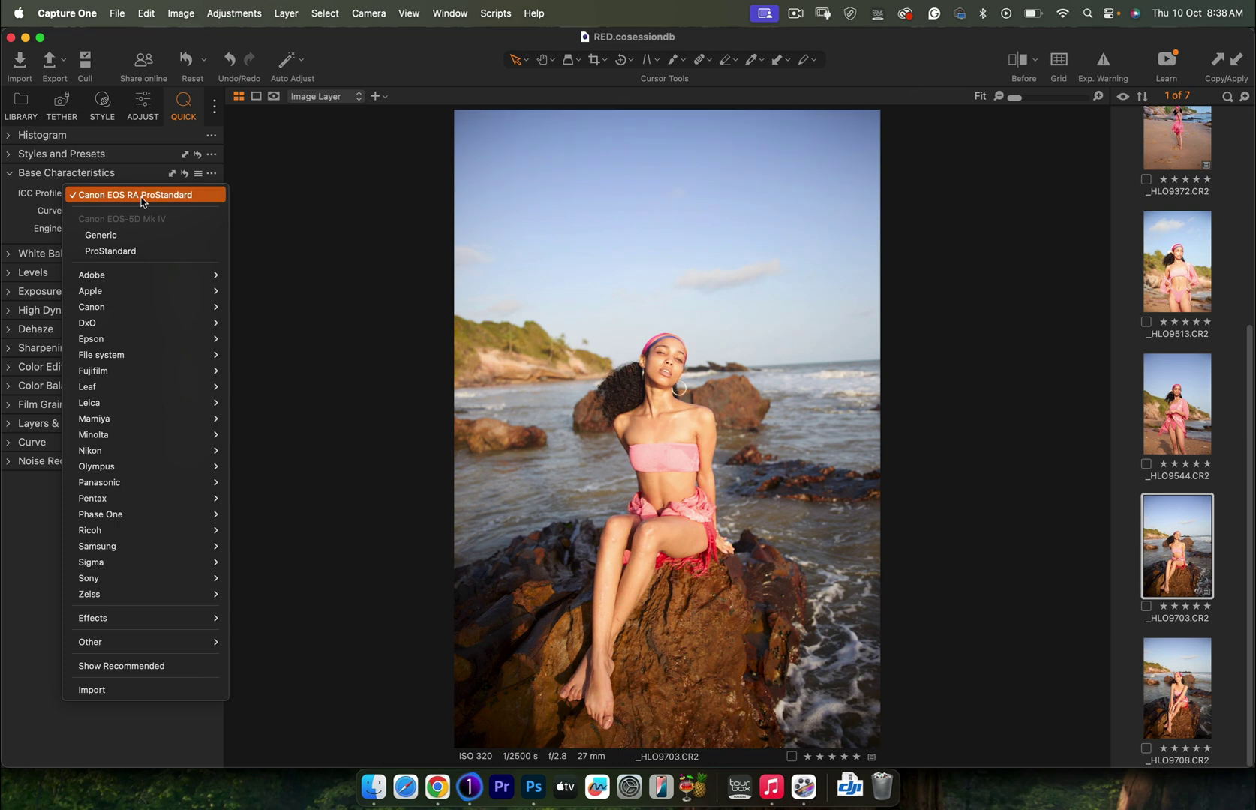
pyautogui.click(144, 195)
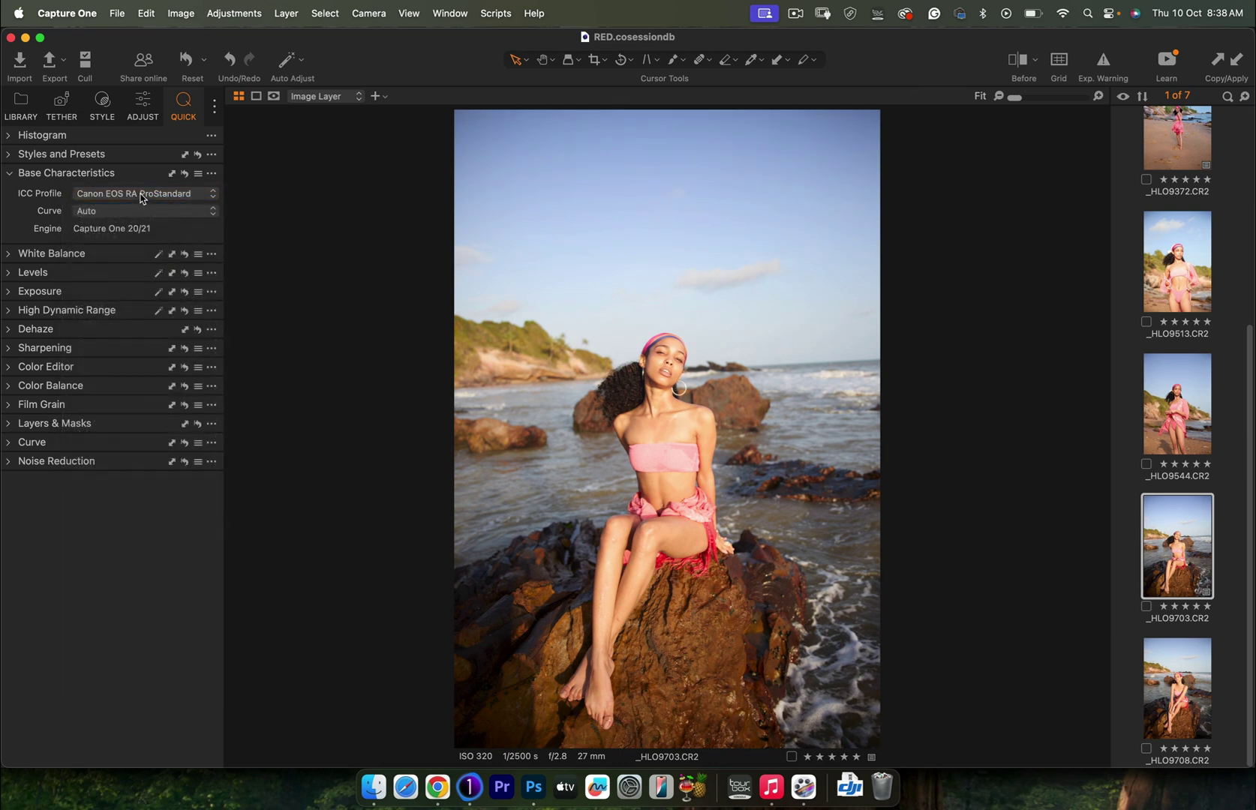
pyautogui.click(142, 196)
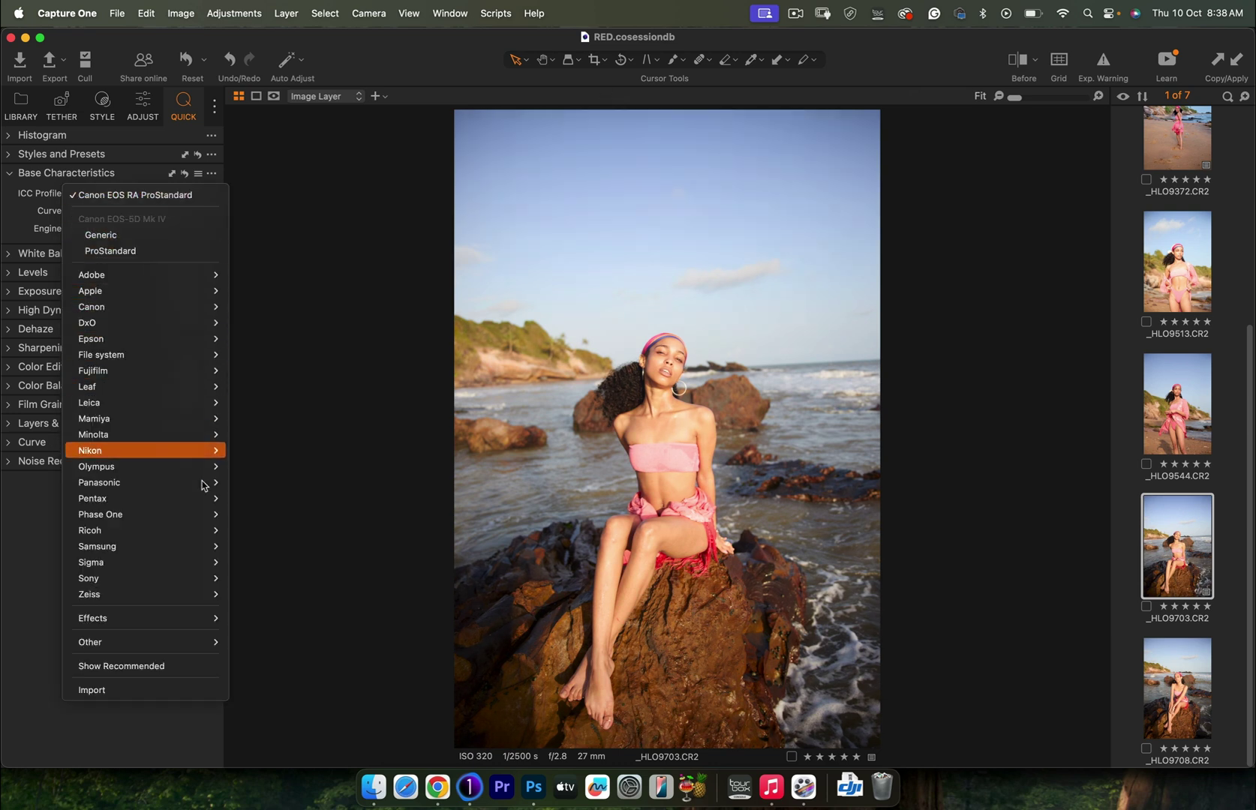
pyautogui.moveTo(221, 623)
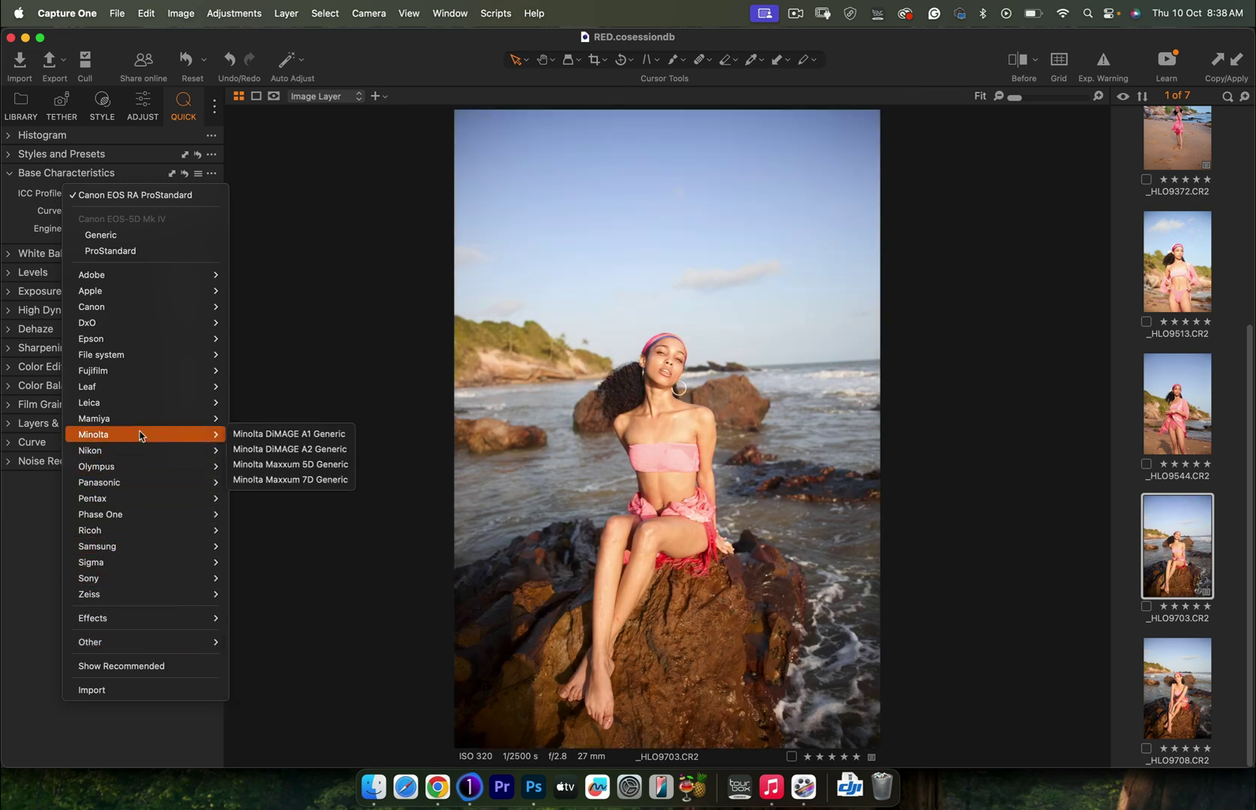
pyautogui.moveTo(157, 419)
pyautogui.moveTo(259, 419)
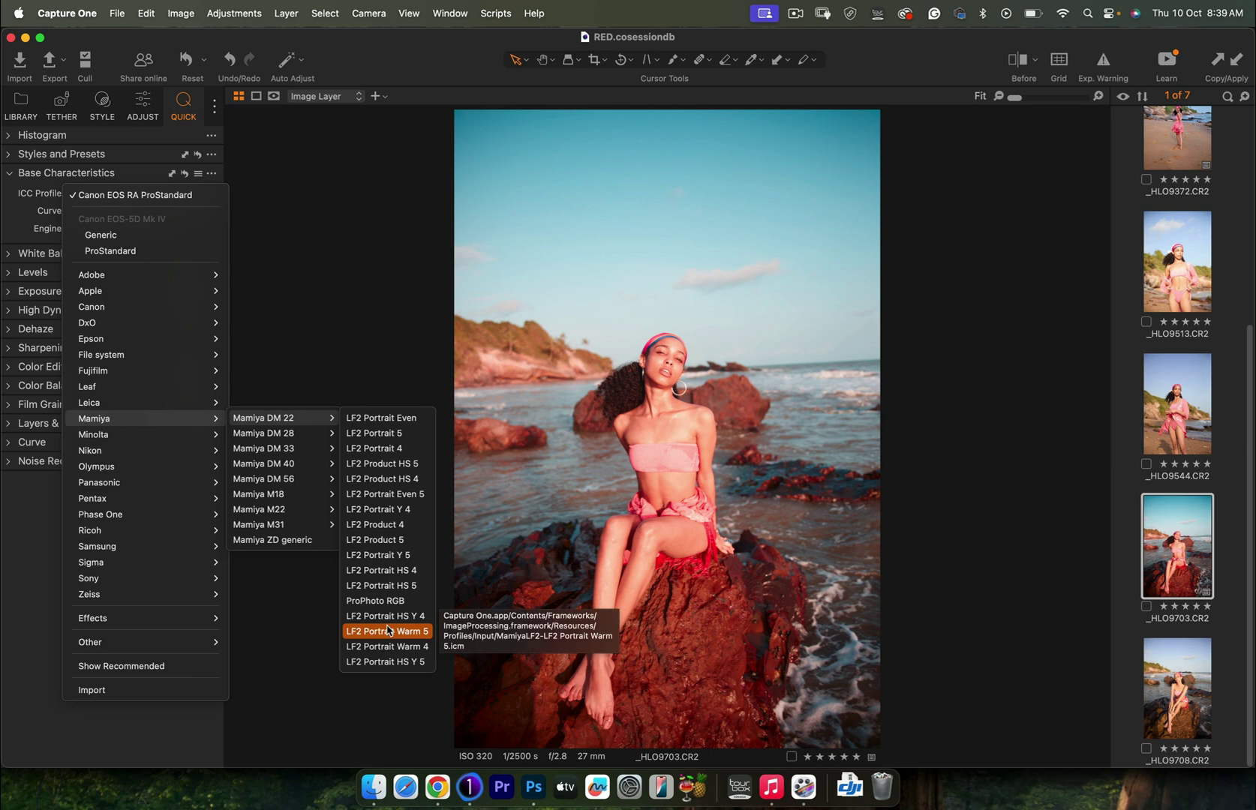
pyautogui.click(234, 215)
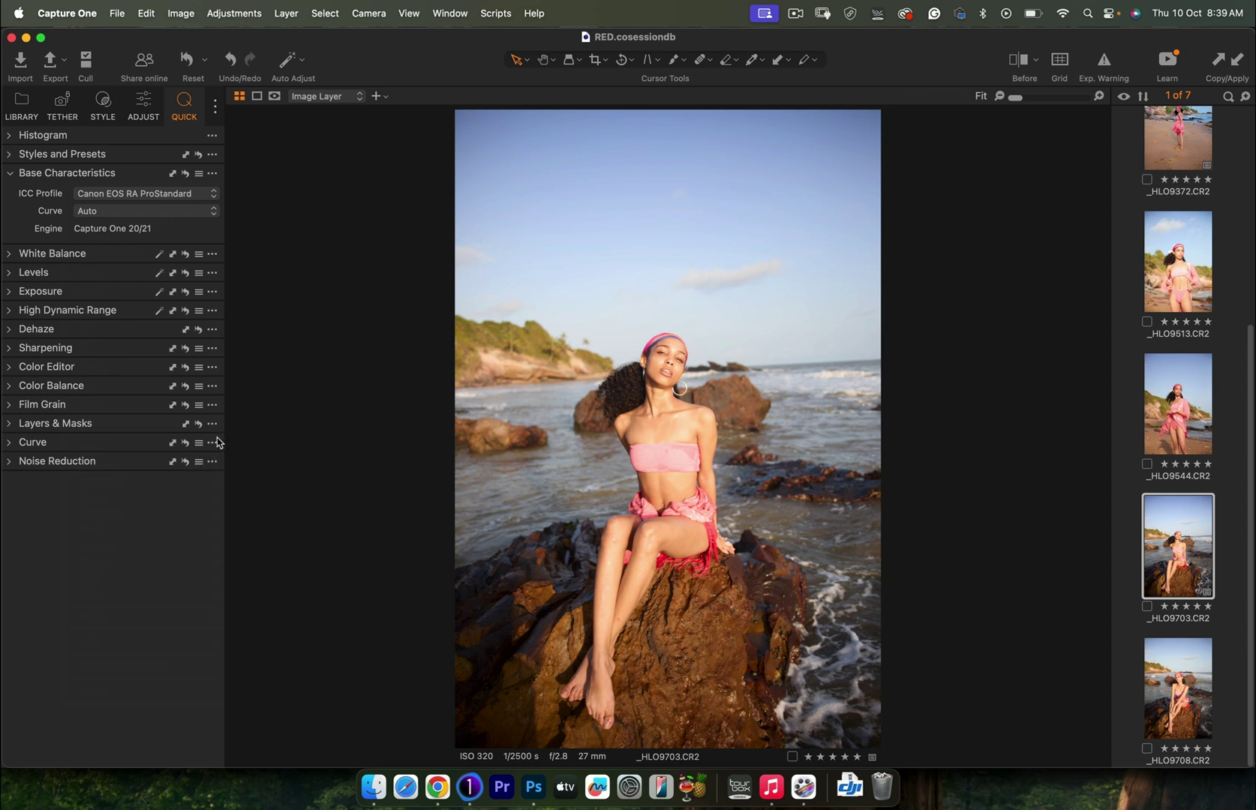
# Cool the photo with a custom white balance of 4638 Kelvin and a tint of 0.2
pyautogui.click(15, 259)
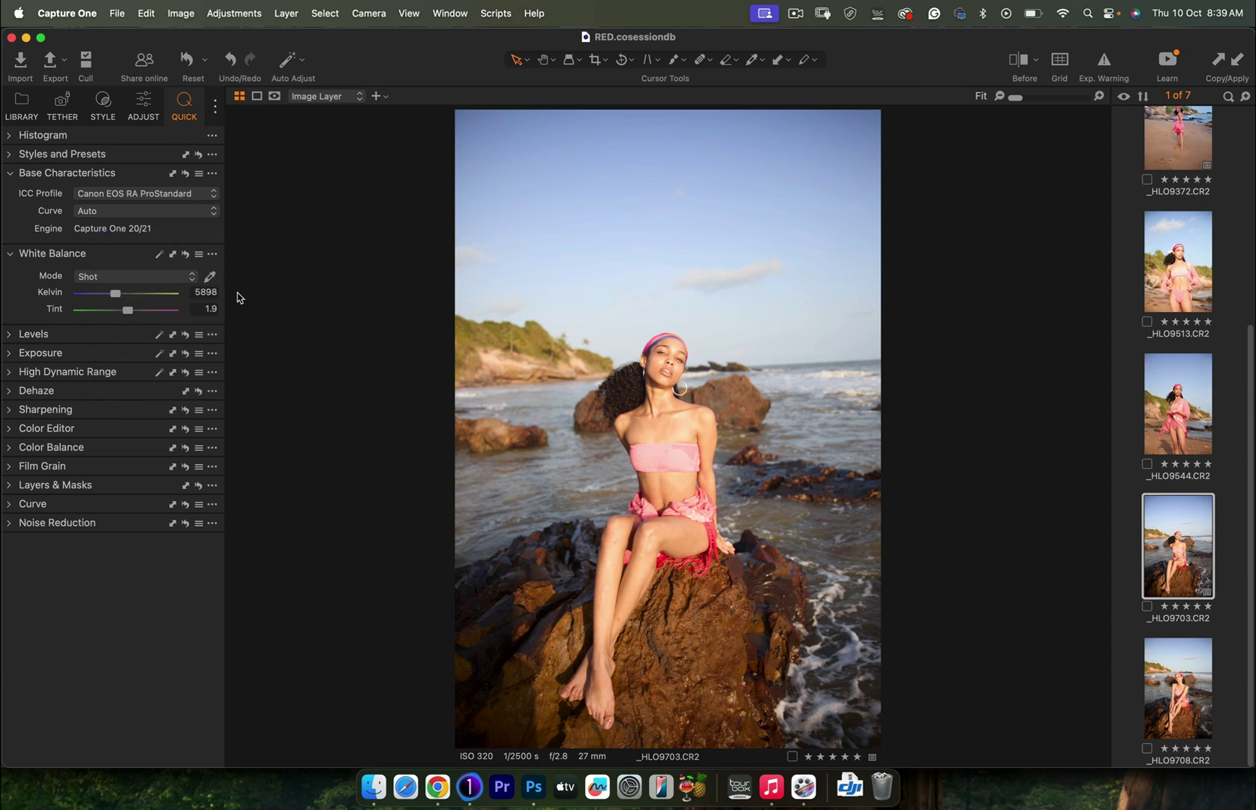
pyautogui.click(210, 277)
pyautogui.moveTo(109, 294); pyautogui.dragTo(107, 295)
pyautogui.moveTo(108, 294); pyautogui.dragTo(107, 296)
# Raise the RGB shadow input level to 12 to deepen the dark tones
pyautogui.click(9, 335)
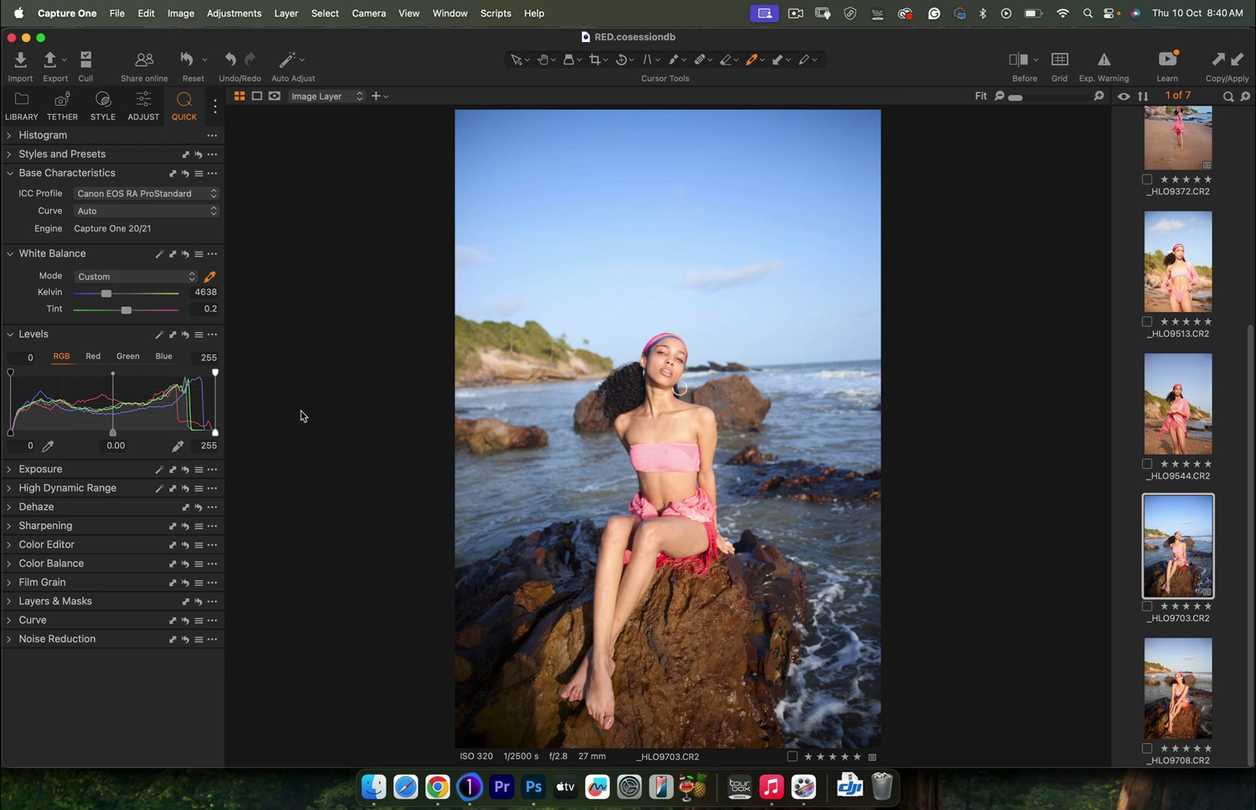
pyautogui.moveTo(10, 430); pyautogui.dragTo(15, 430)
pyautogui.moveTo(15, 430); pyautogui.dragTo(20, 431)
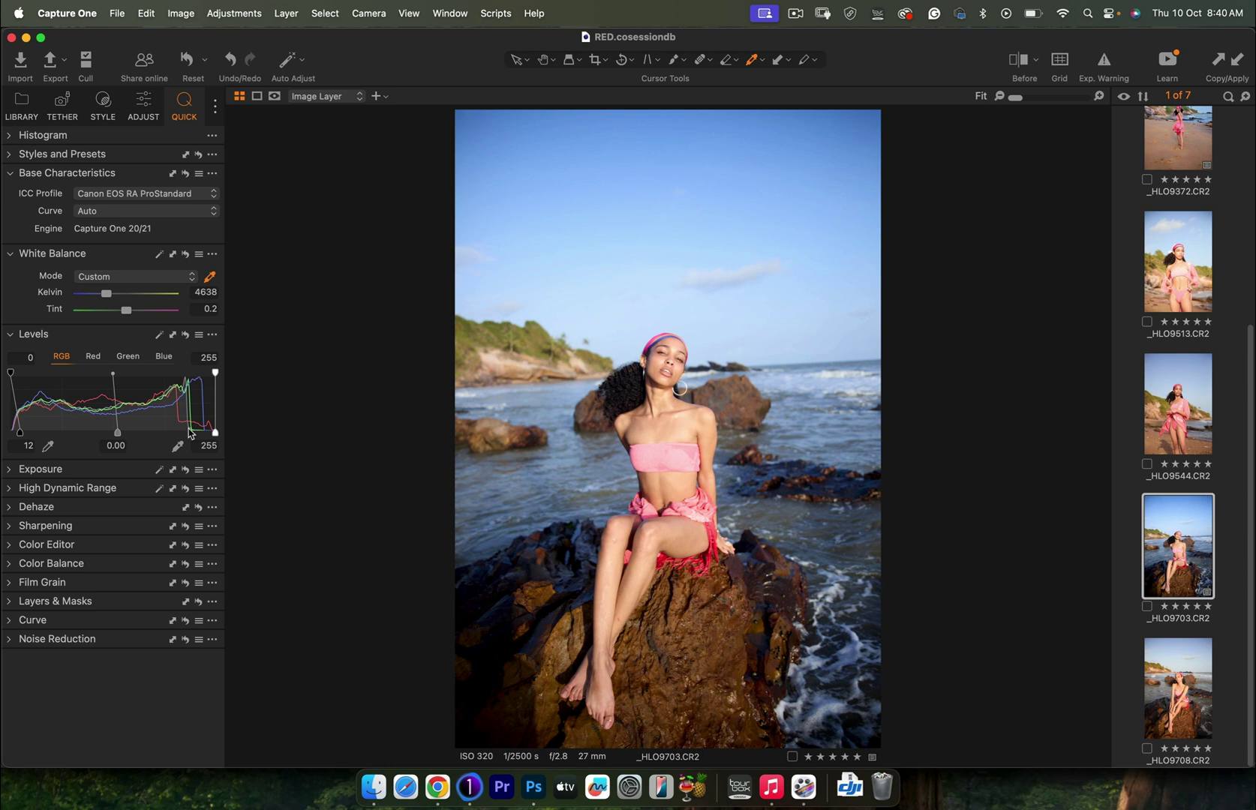
# Set the photo's contrast to 2 and saturation to 22 in the Exposure adjustments
pyautogui.click(11, 470)
pyautogui.click(10, 254)
pyautogui.click(10, 173)
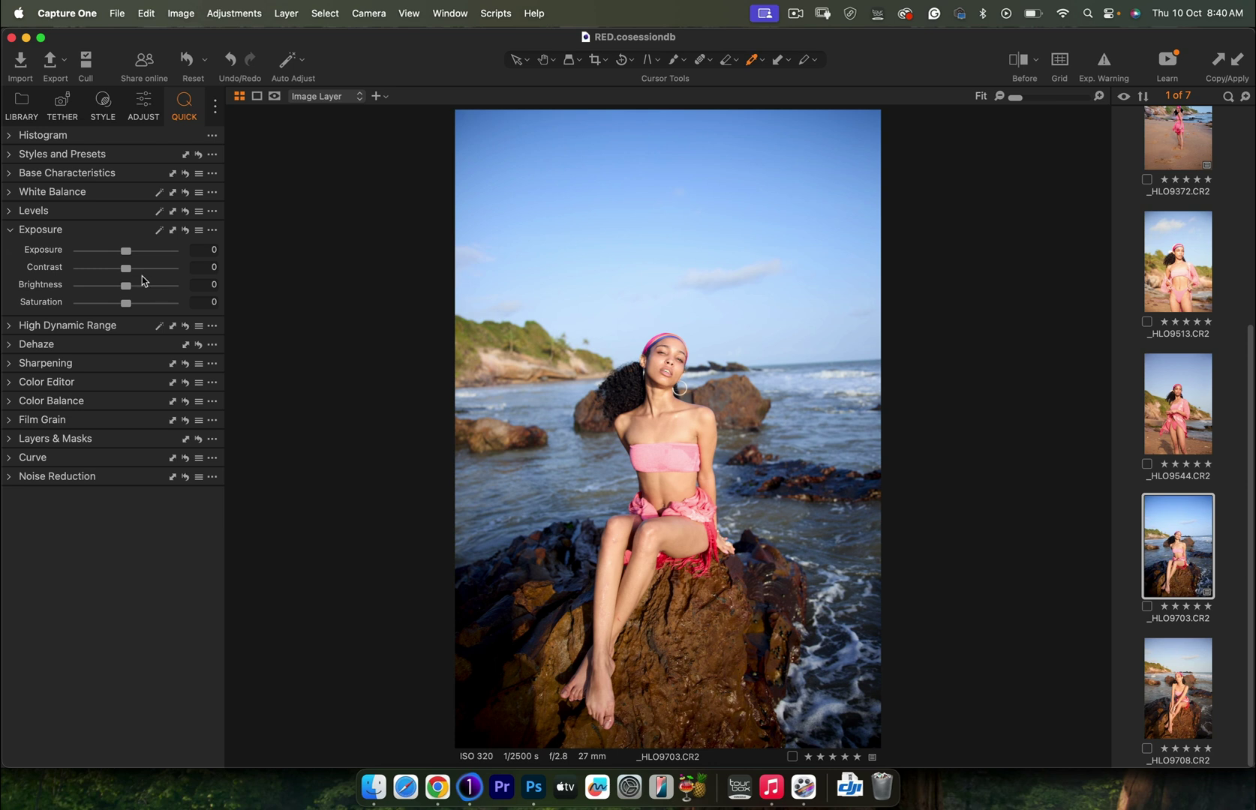
pyautogui.moveTo(126, 270); pyautogui.dragTo(140, 306)
# Reduce the High Dynamic Range highlights to -56 and shadows to -38
pyautogui.click(10, 327)
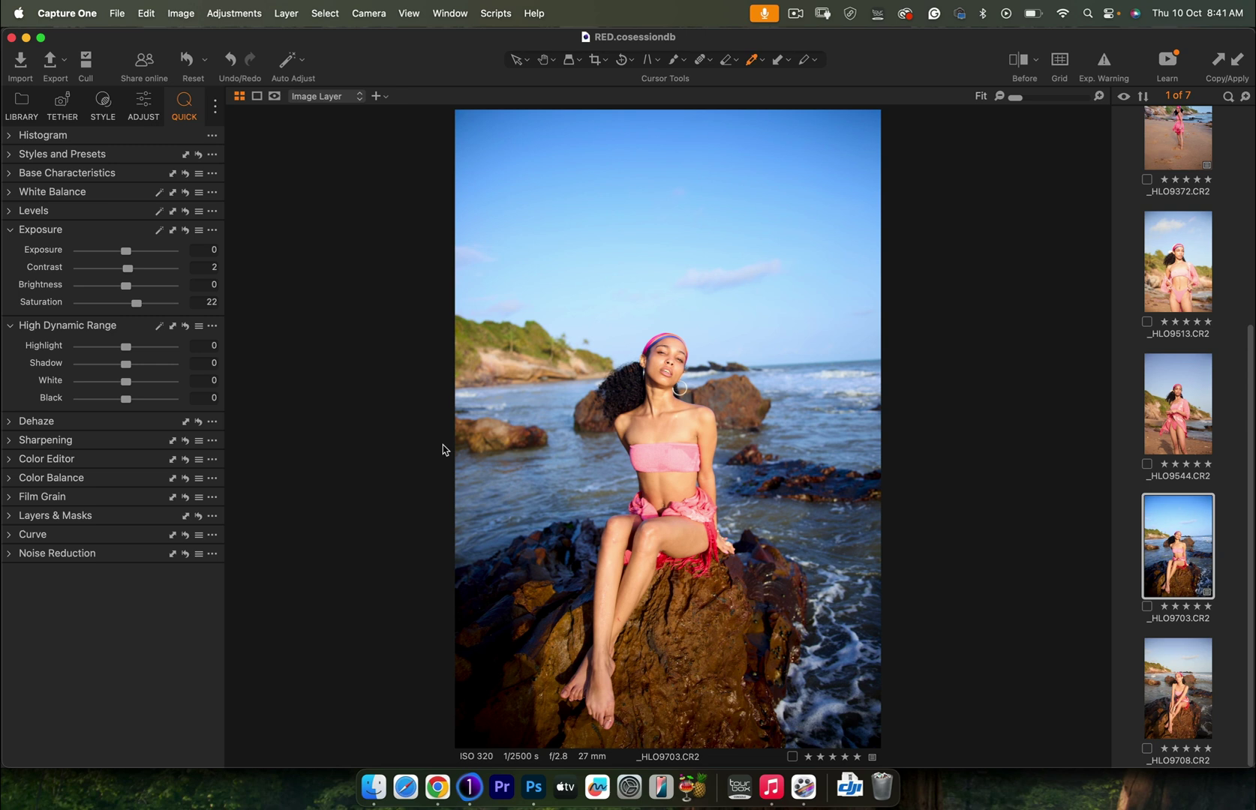
pyautogui.moveTo(126, 352); pyautogui.dragTo(109, 347)
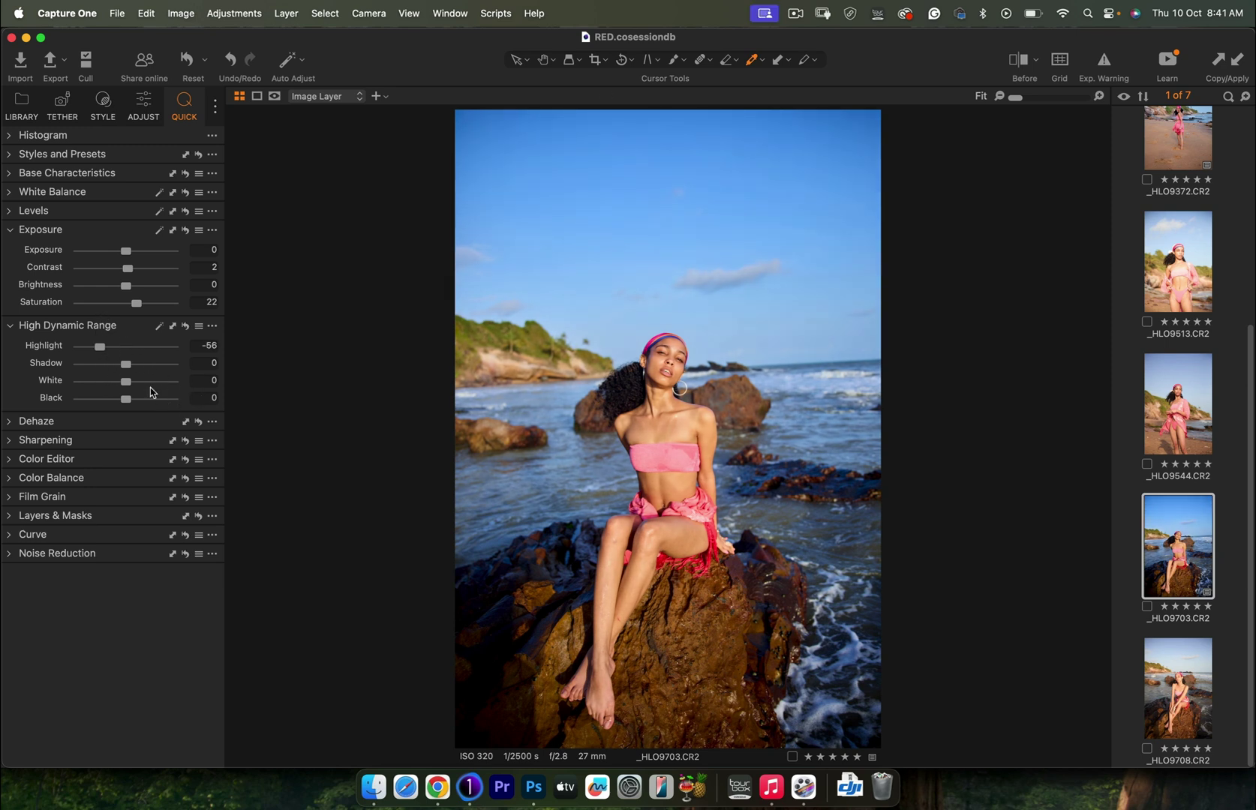
pyautogui.moveTo(126, 365); pyautogui.dragTo(110, 374)
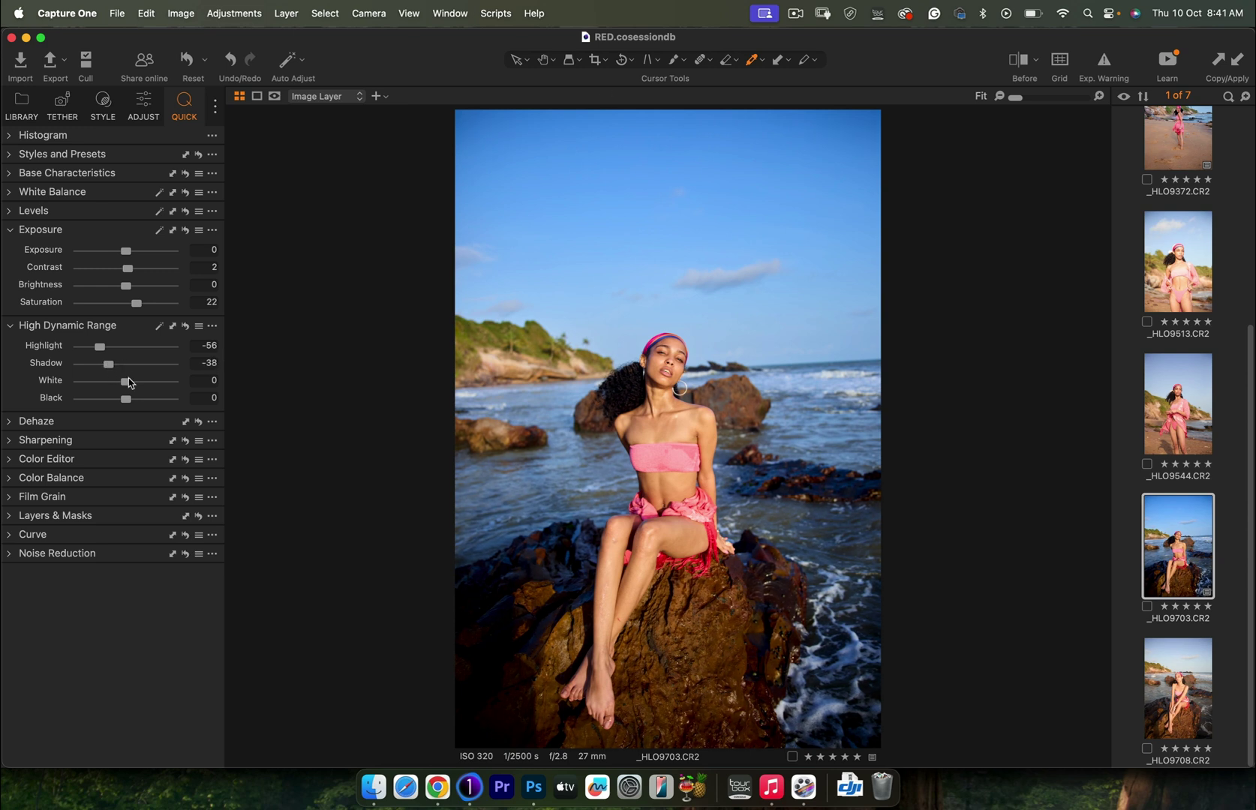
# Compare the unedited and edited versions across the full width of the photo with the split before/after view
pyautogui.click(1019, 60)
pyautogui.moveTo(668, 429); pyautogui.dragTo(975, 426)
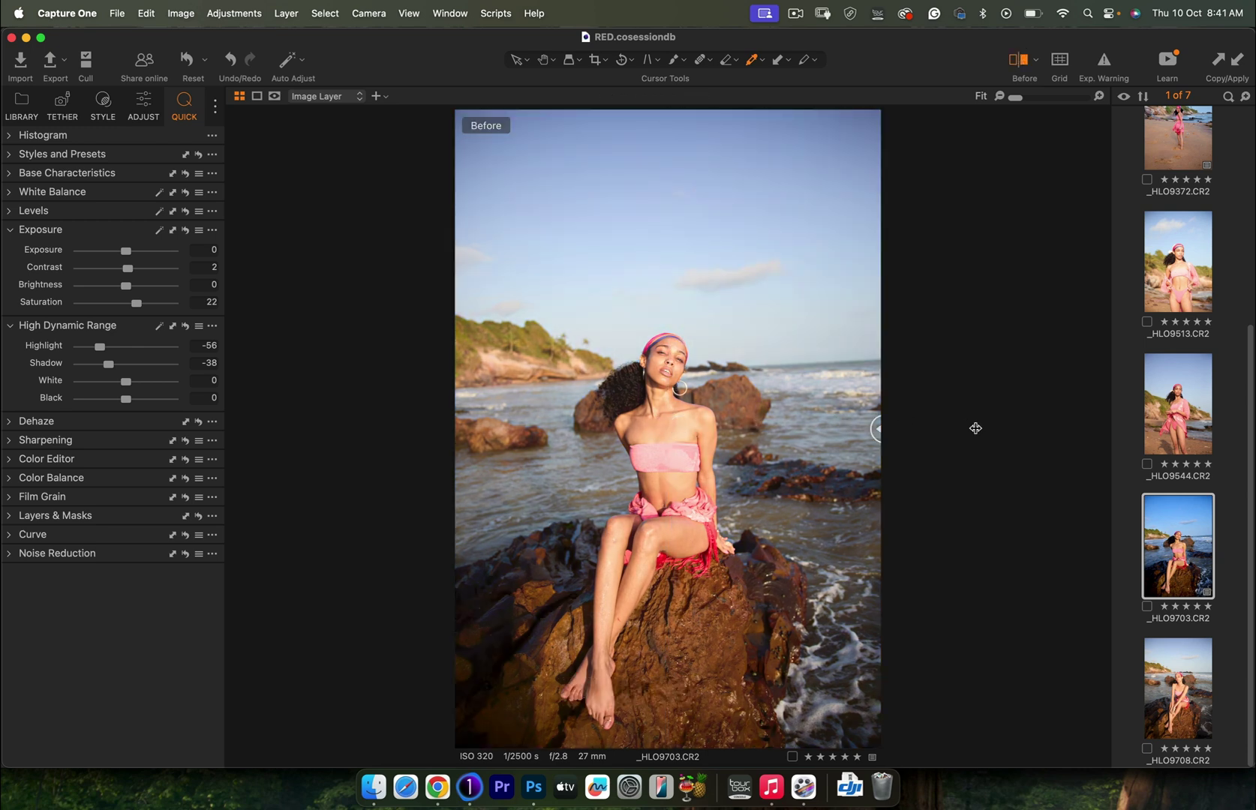
pyautogui.moveTo(975, 427); pyautogui.dragTo(459, 405)
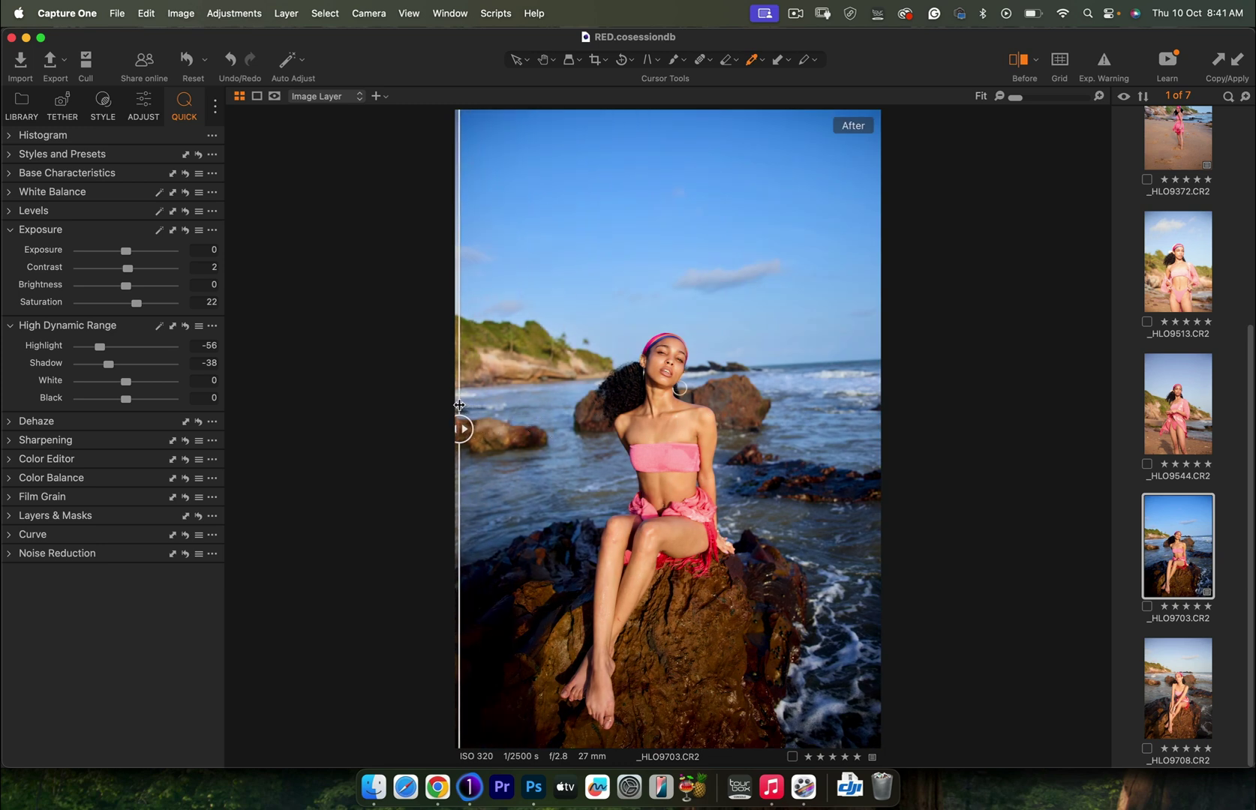
# Open the basic Color Editor controls, collapse the finished adjustments, and place the before/after divider through the middle of the model
pyautogui.click(9, 459)
pyautogui.click(9, 325)
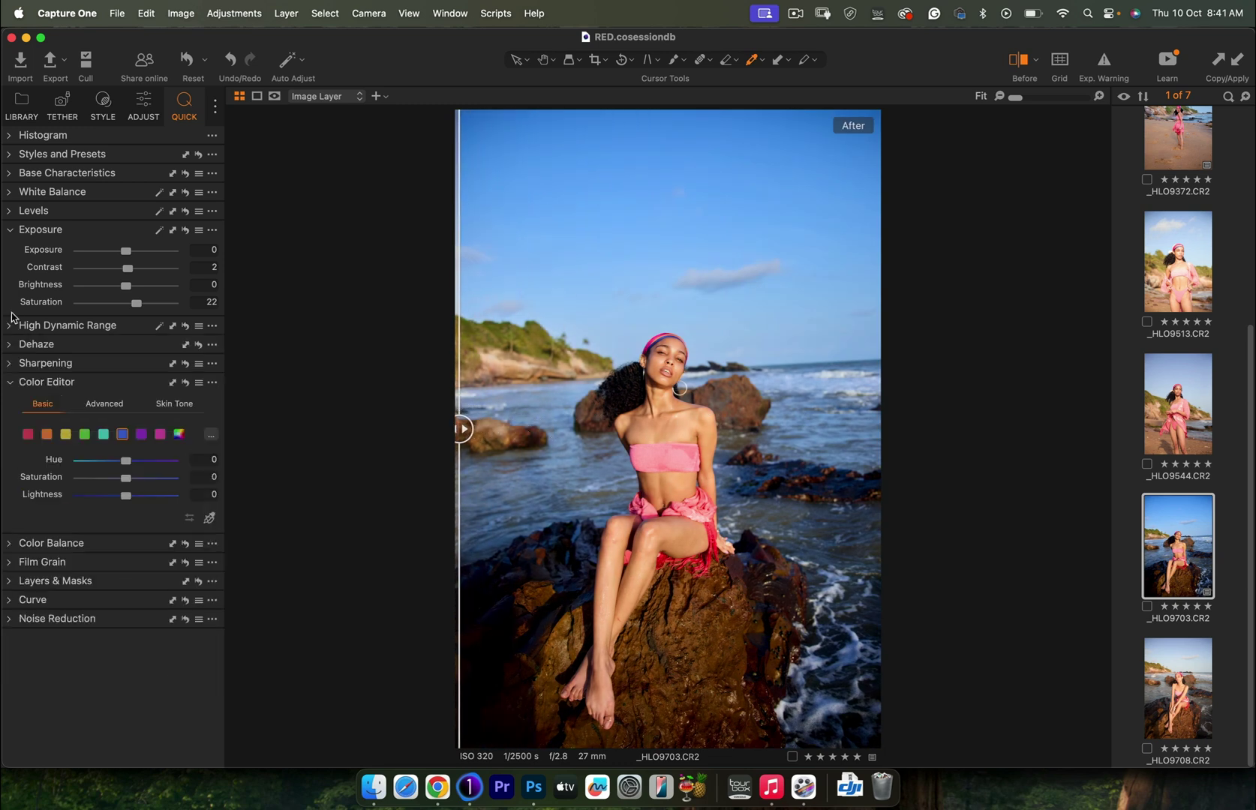
pyautogui.click(9, 230)
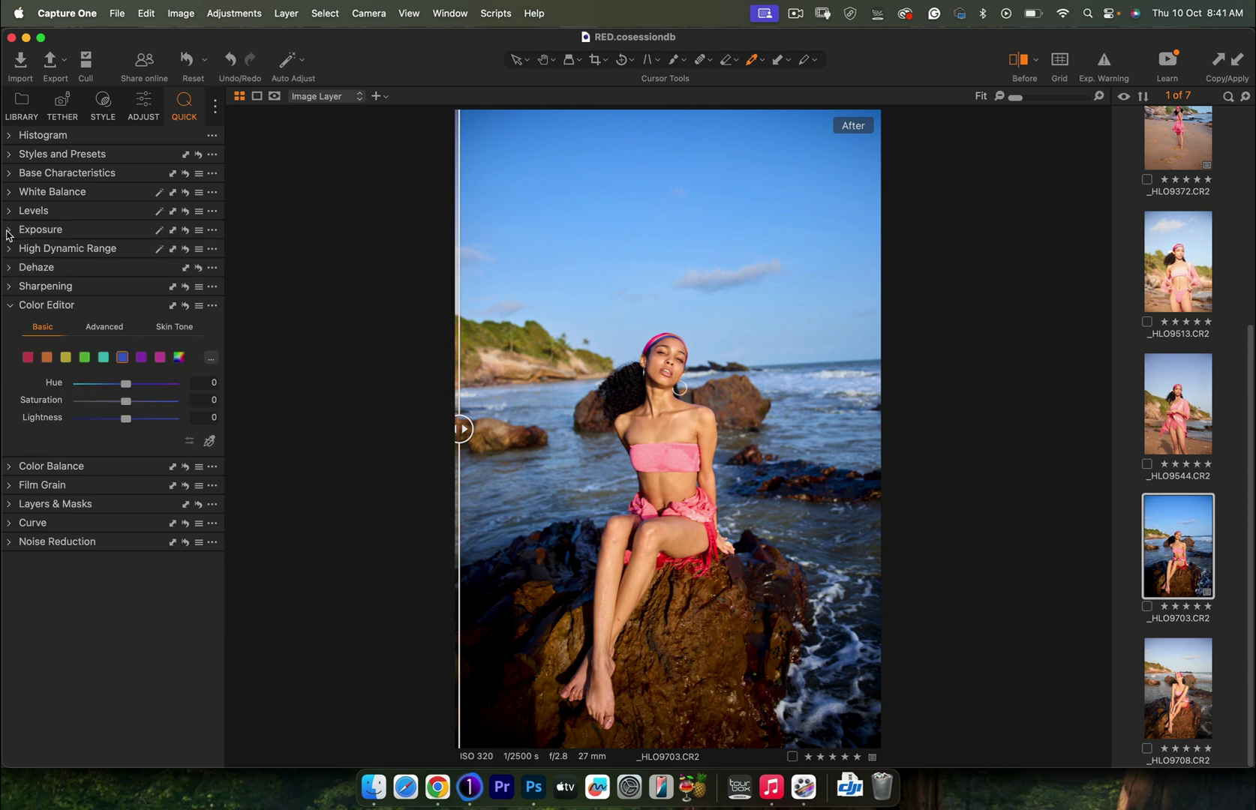
pyautogui.moveTo(461, 429); pyautogui.dragTo(652, 392)
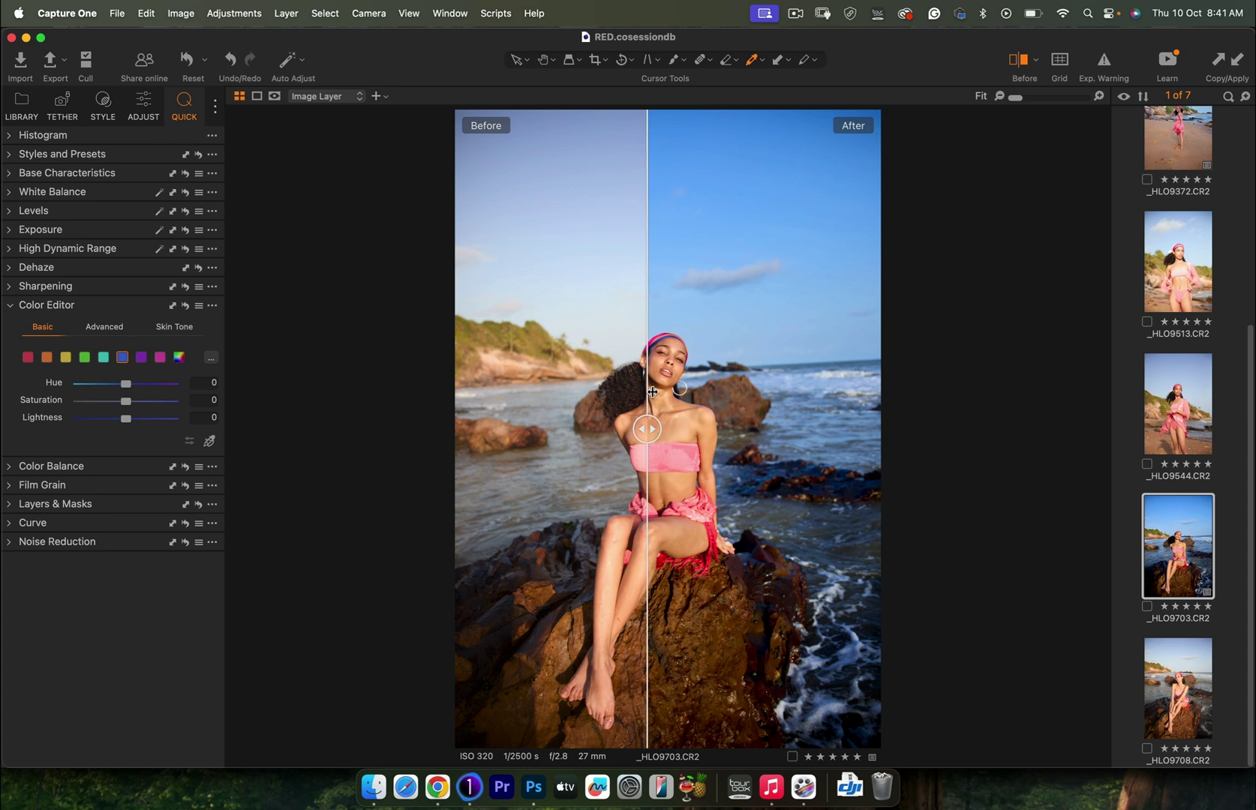
# Set the orange range's hue to -3.5, saturation to 18.9 and lightness to -8.5, widening the edited side of the before/after split
pyautogui.click(46, 358)
pyautogui.moveTo(646, 428); pyautogui.dragTo(582, 431)
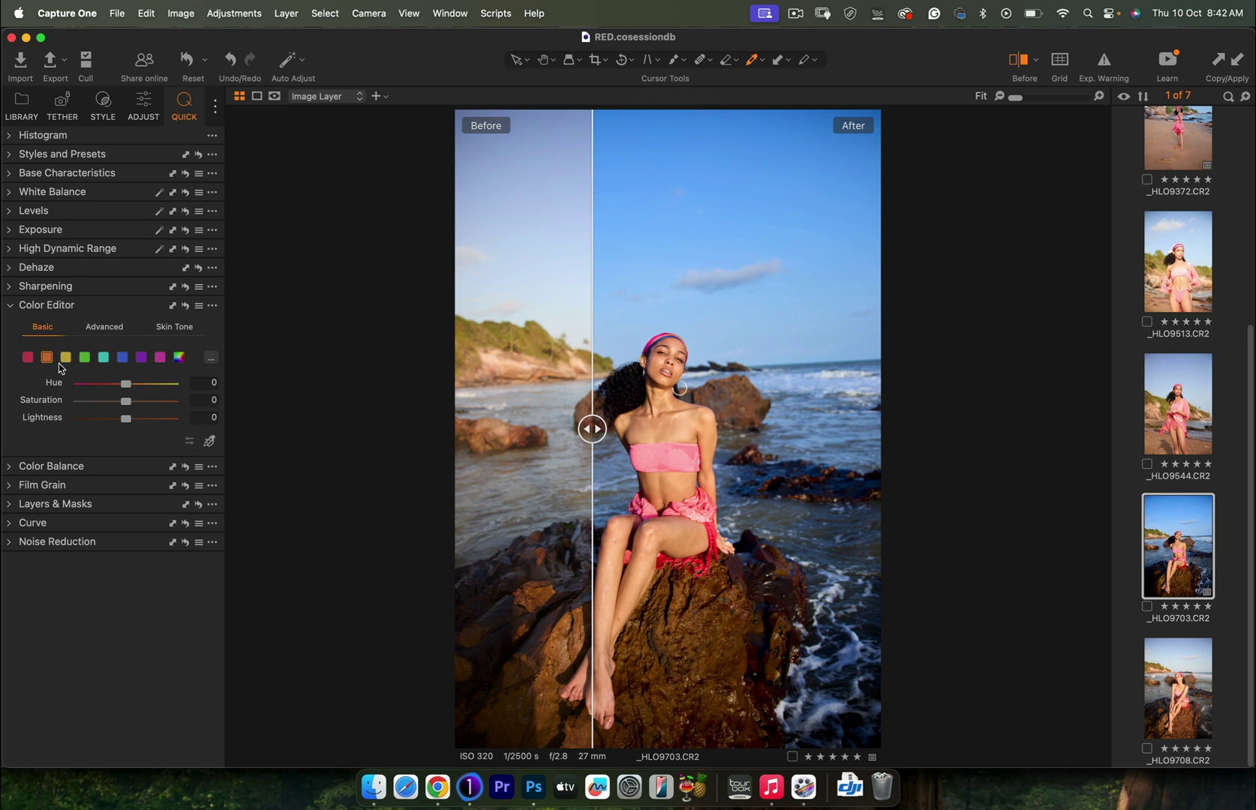
pyautogui.moveTo(124, 419)
pyautogui.mouseDown()
pyautogui.moveTo(112, 421)
pyautogui.moveTo(140, 400)
pyautogui.mouseUp()
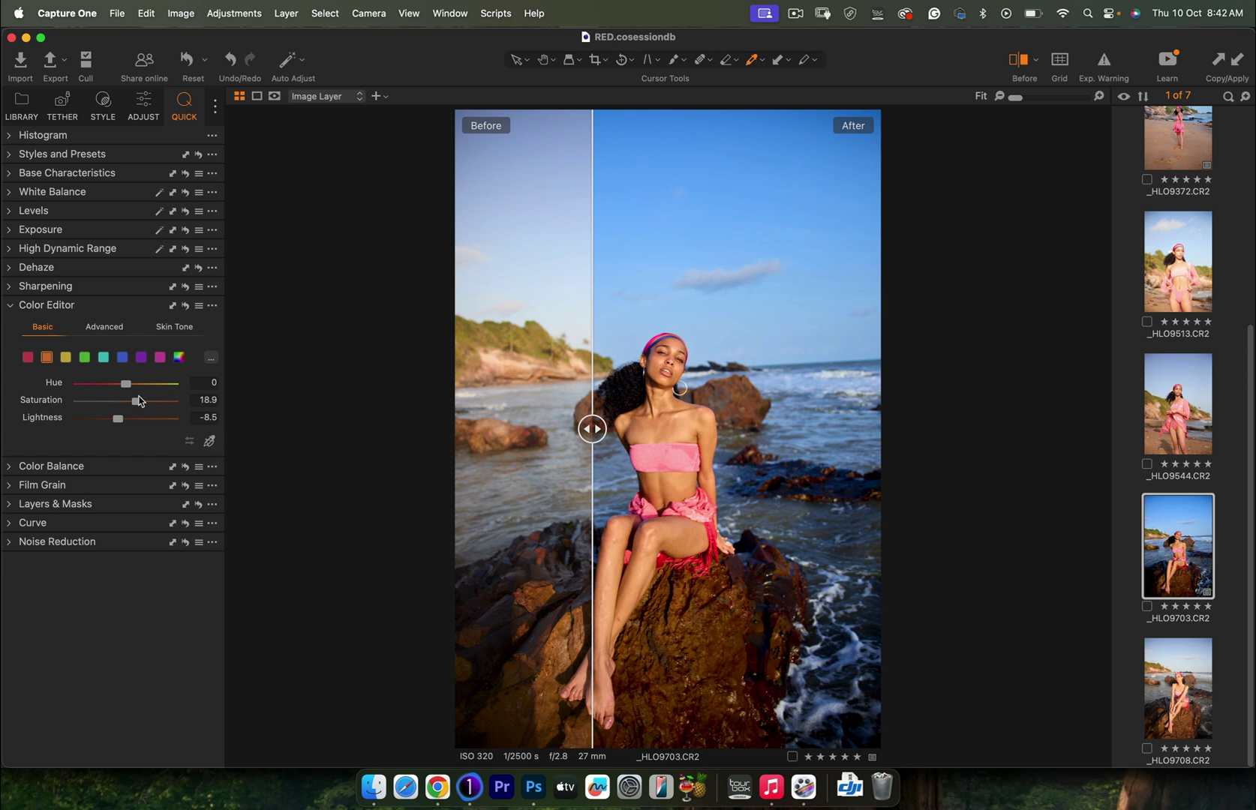
pyautogui.moveTo(127, 386); pyautogui.dragTo(125, 387)
pyautogui.moveTo(593, 429); pyautogui.dragTo(538, 424)
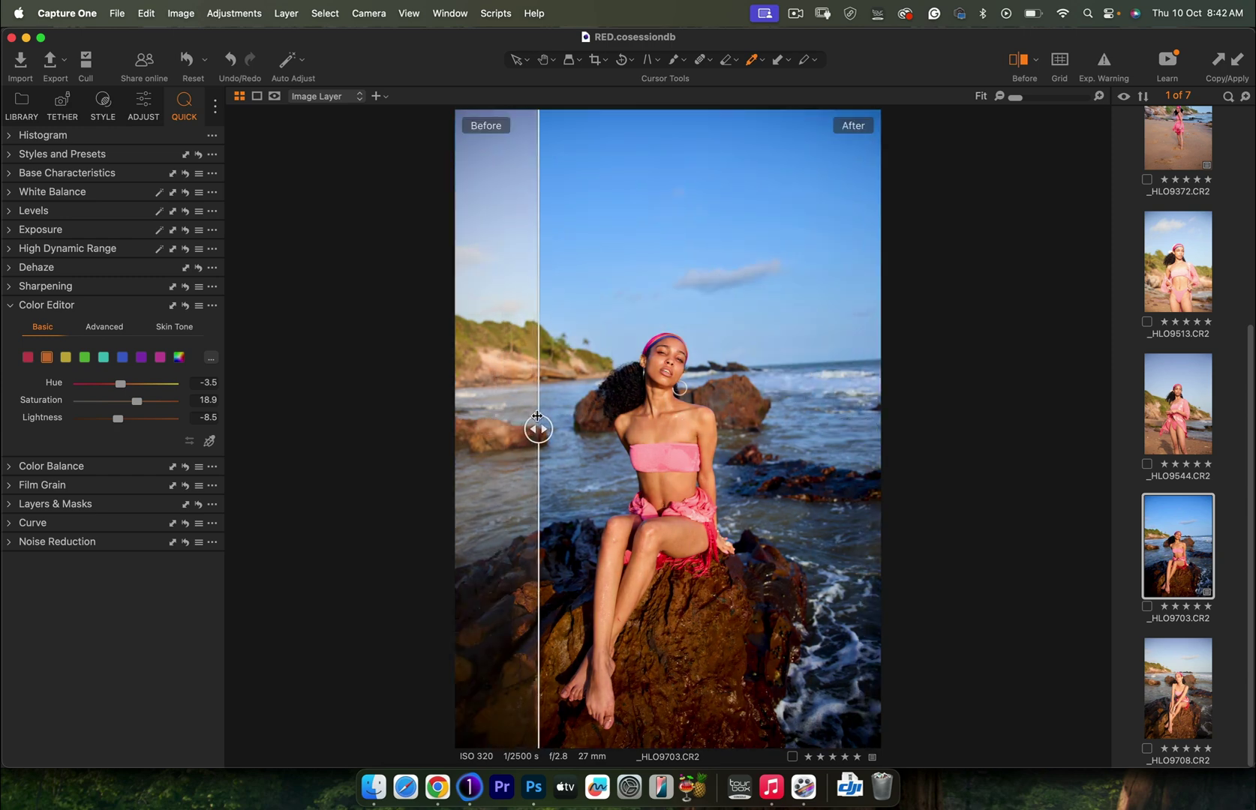
# Adjust the yellow range, and set the cyan range's hue to 16.7 and saturation to -27.5
pyautogui.click(67, 358)
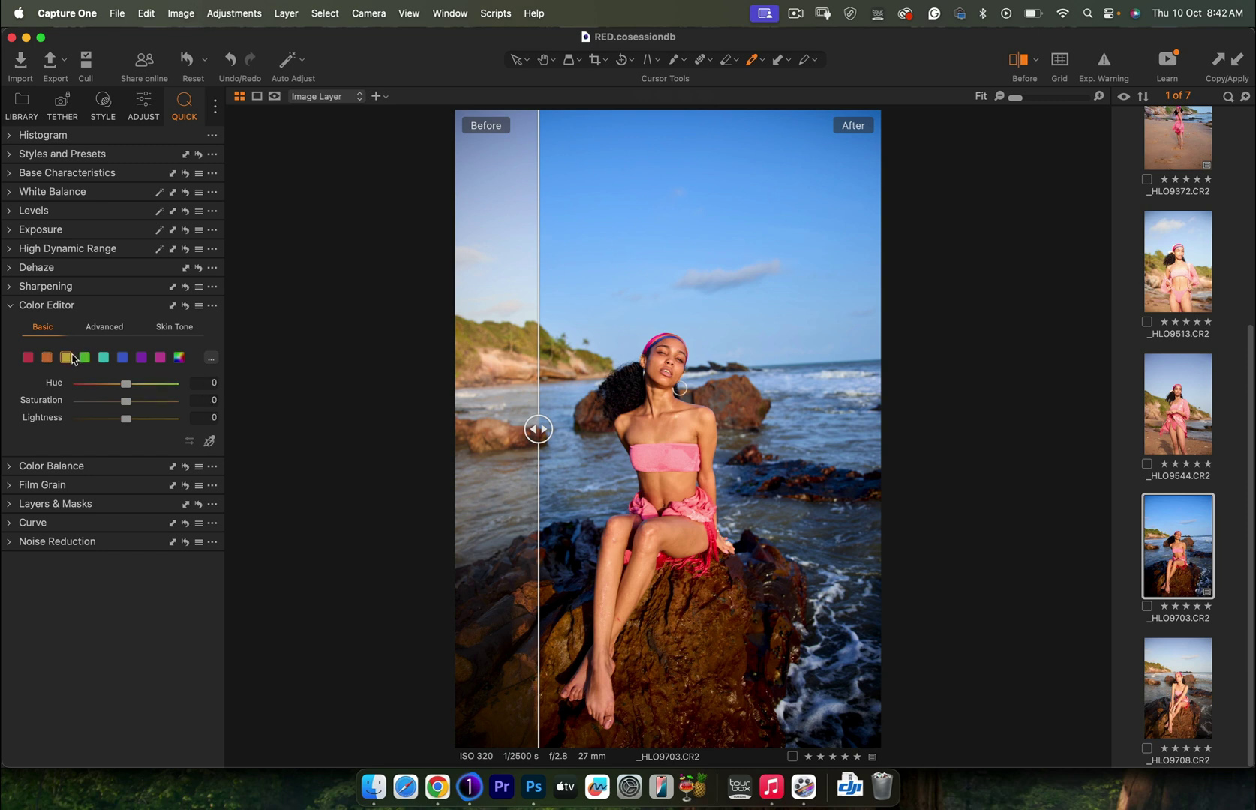
pyautogui.moveTo(126, 384); pyautogui.dragTo(128, 419)
pyautogui.click(105, 358)
pyautogui.moveTo(127, 385); pyautogui.dragTo(109, 407)
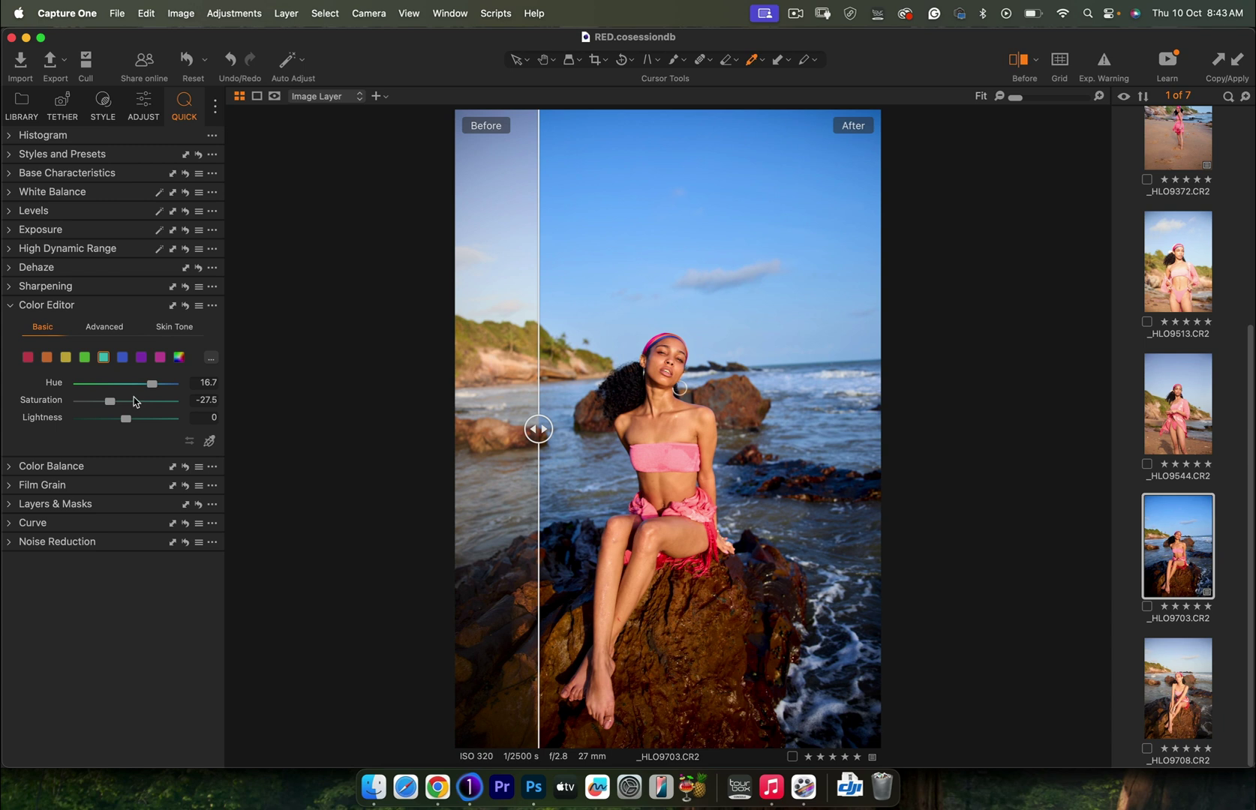
# Set the blue range's hue to -3.5, saturation to -19.1 and lightness to -8.4, and reveal the edited version across the whole photo
pyautogui.click(128, 357)
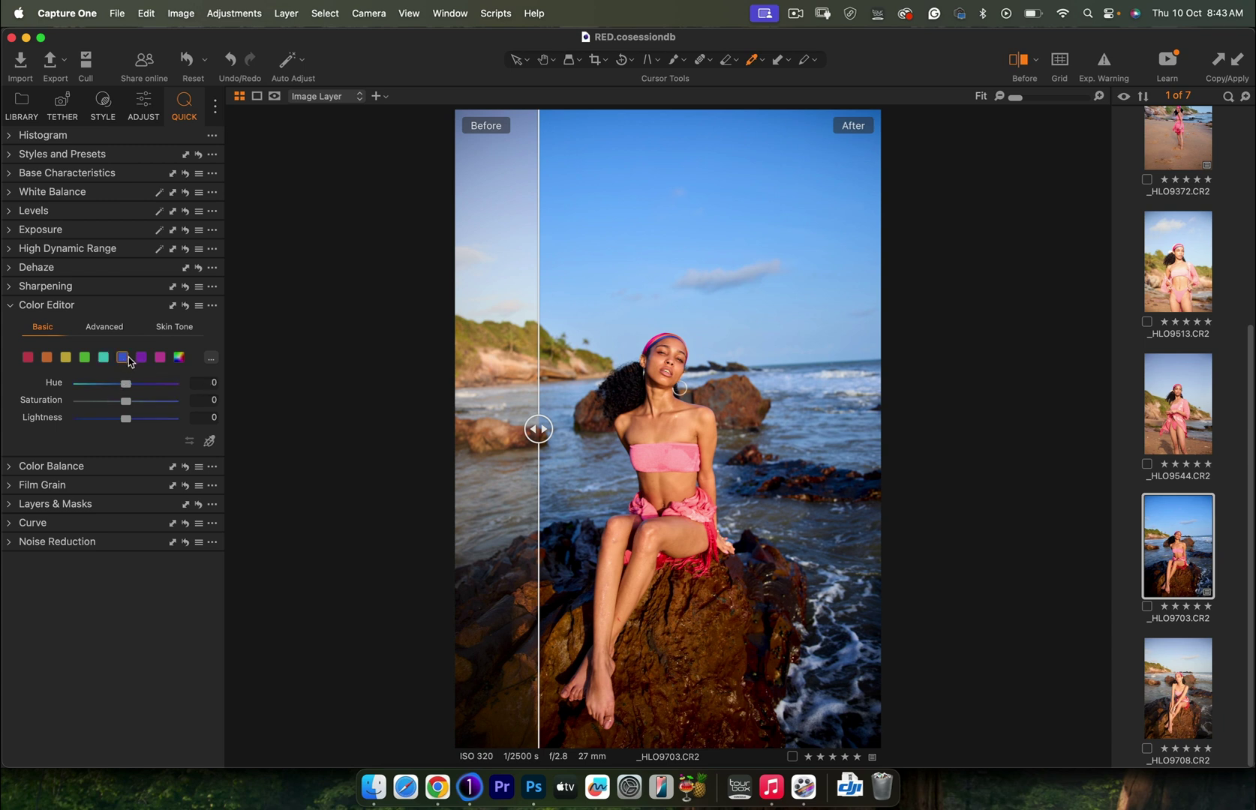
pyautogui.moveTo(127, 385); pyautogui.dragTo(123, 386)
pyautogui.moveTo(126, 405)
pyautogui.mouseDown()
pyautogui.moveTo(114, 404)
pyautogui.moveTo(117, 420)
pyautogui.mouseUp()
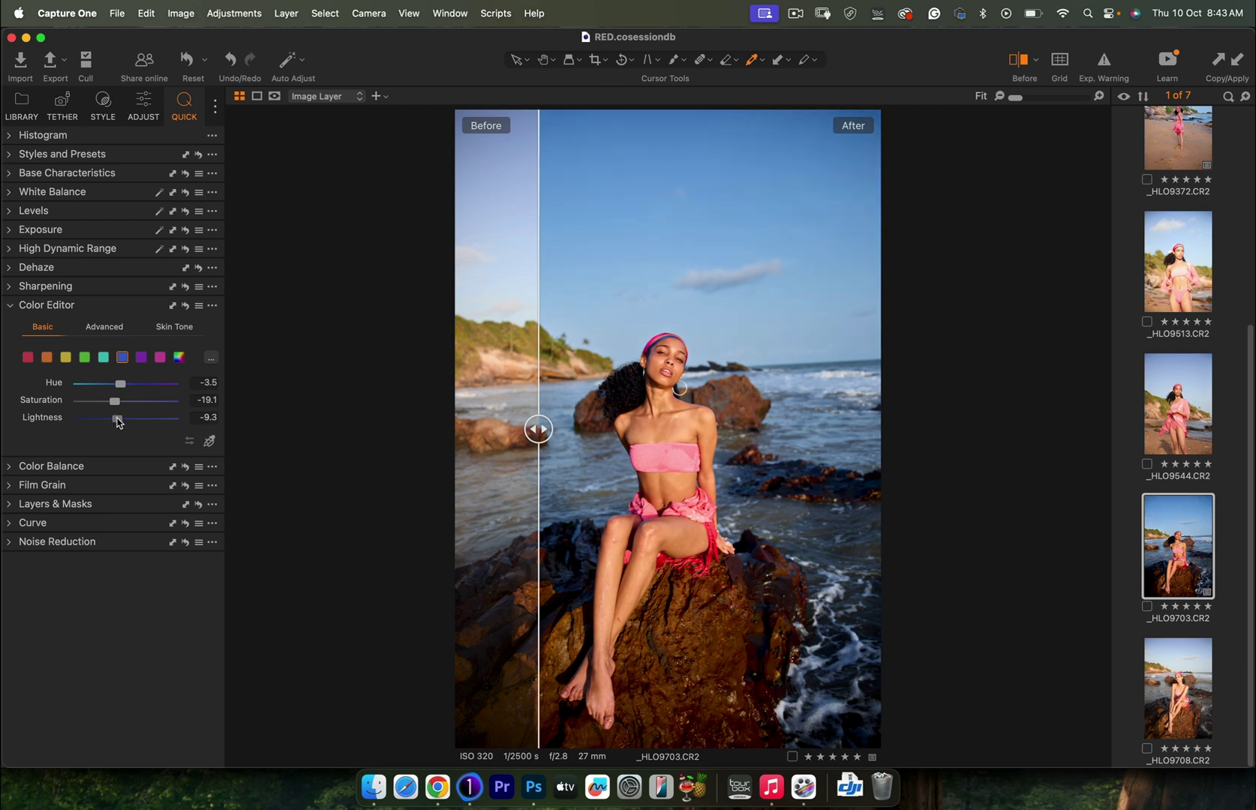
pyautogui.moveTo(538, 429); pyautogui.dragTo(390, 538)
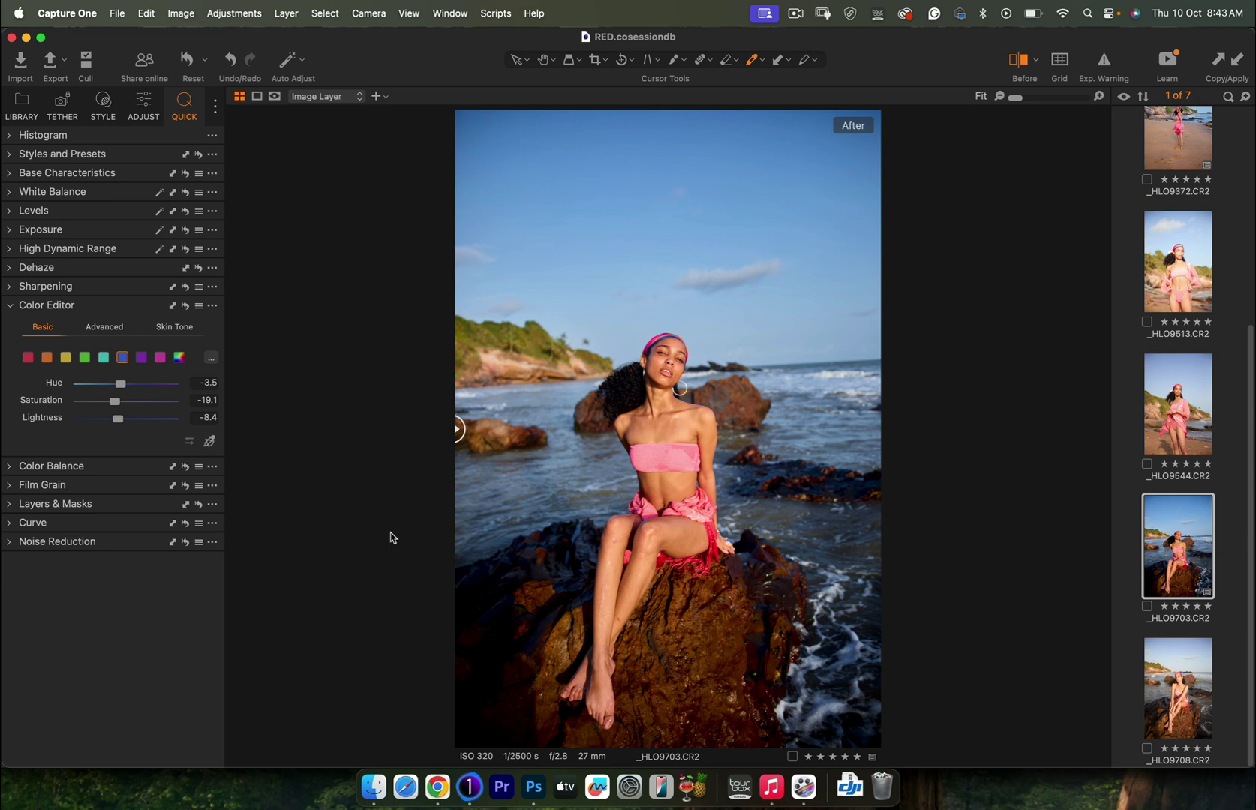
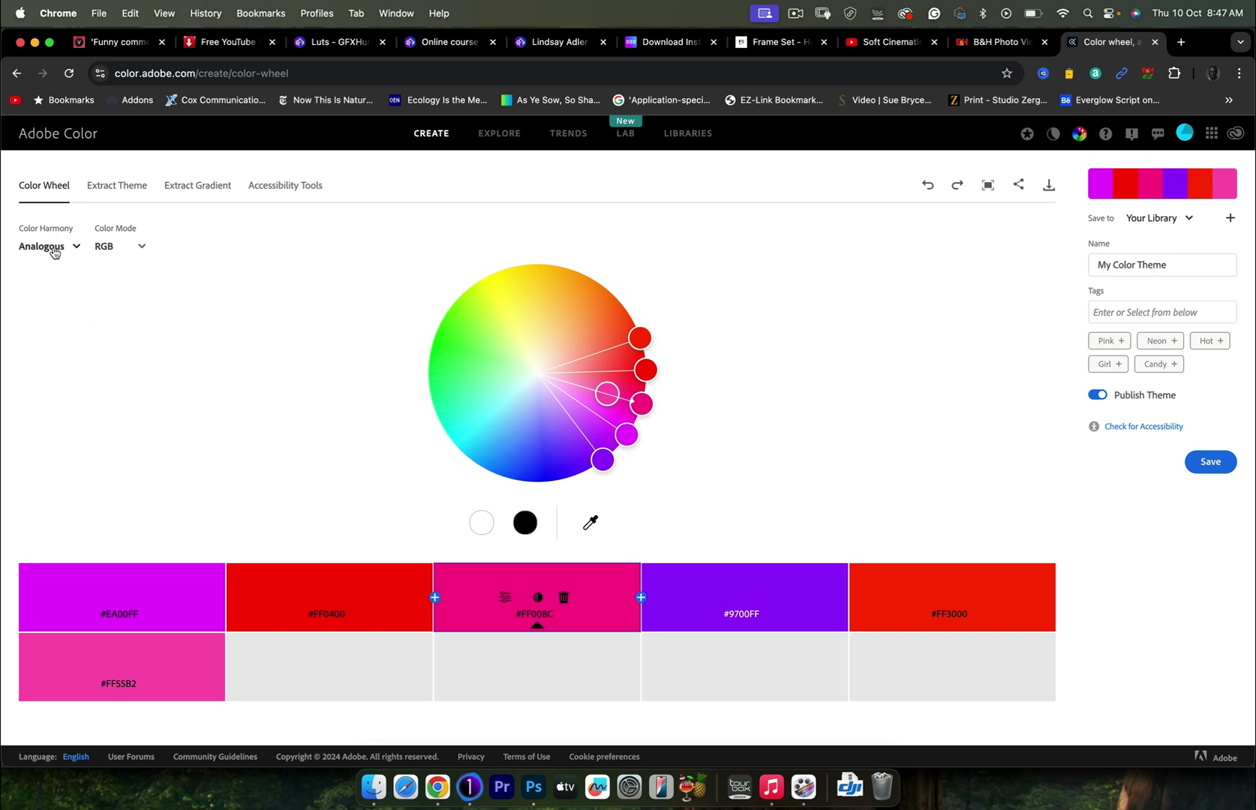
# Switch the Adobe Color wheel's harmony to Monochromatic and back to Analogous
pyautogui.click(46, 254)
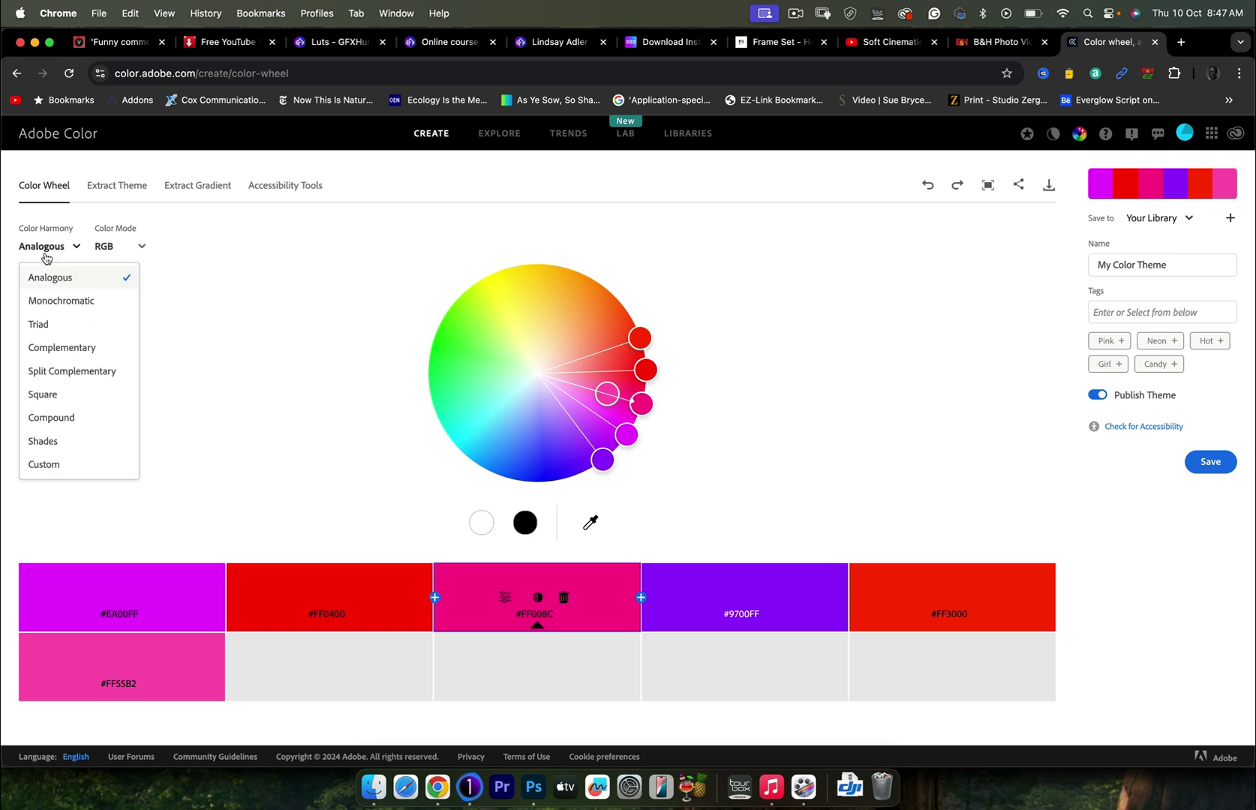
pyautogui.click(66, 306)
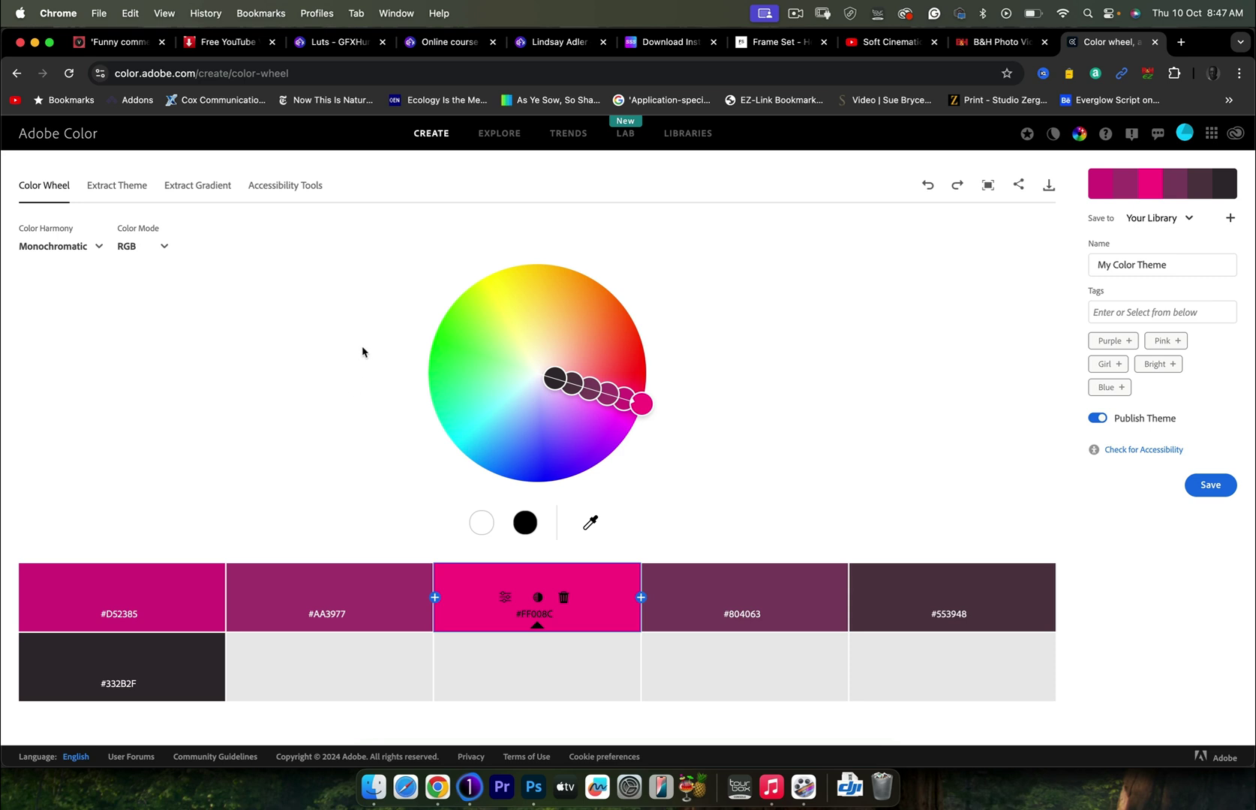
pyautogui.click(62, 249)
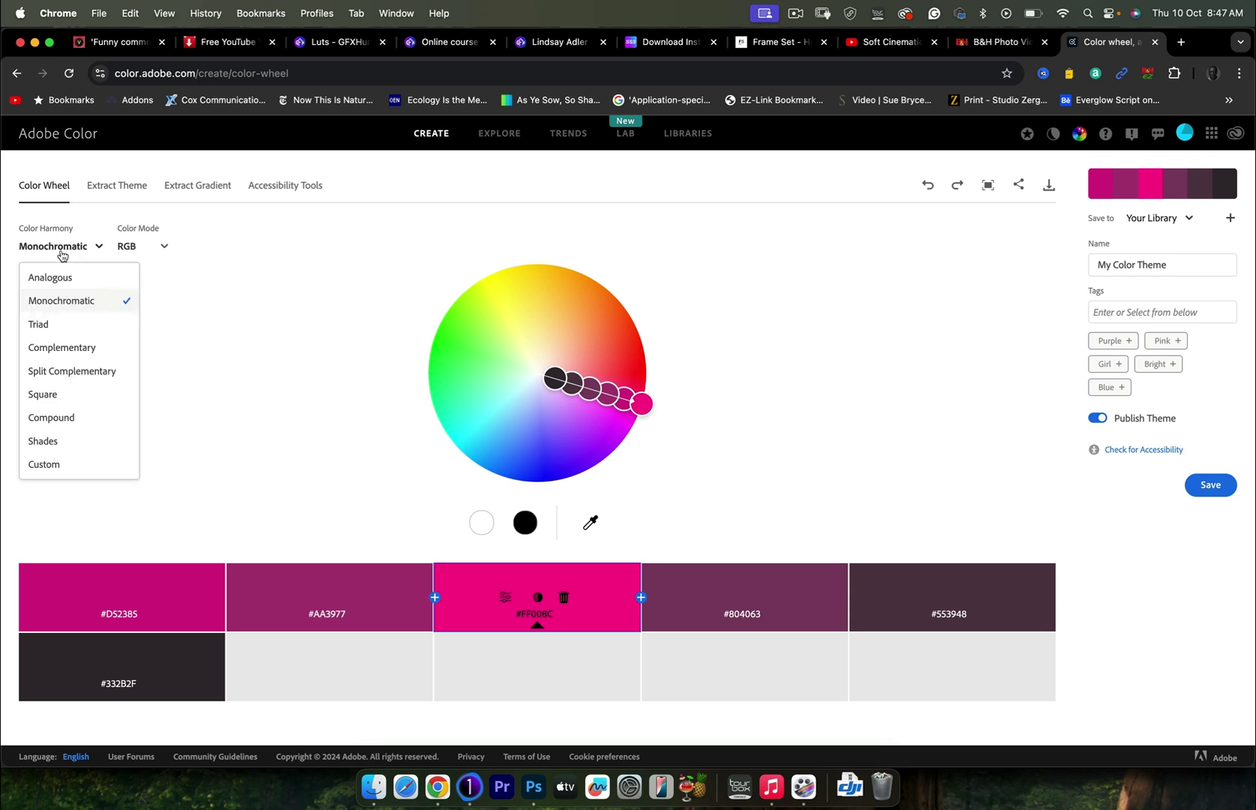
pyautogui.click(64, 283)
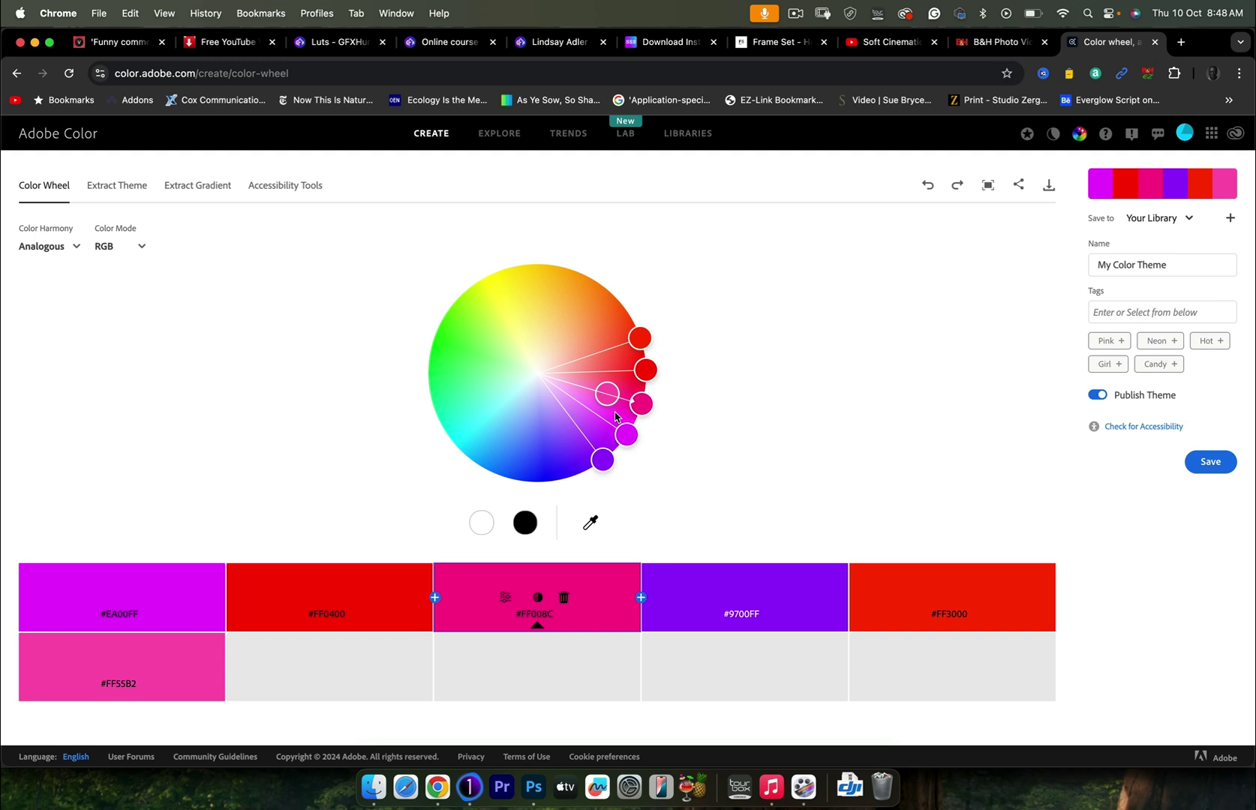
# Apply the Triad harmony and rotate the scheme to red-orange #FF4400, green #68FF00 and blue #0022FF
pyautogui.click(49, 246)
pyautogui.click(55, 295)
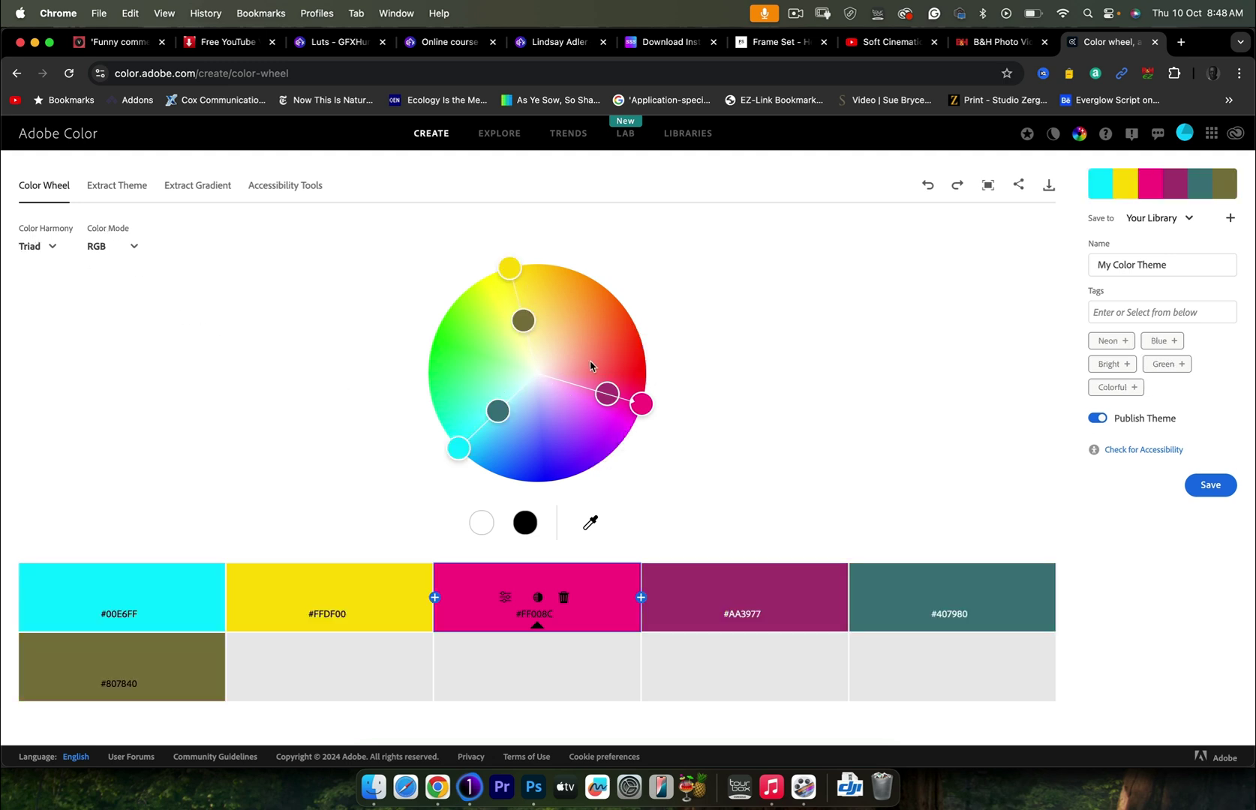
pyautogui.moveTo(513, 263); pyautogui.dragTo(642, 320)
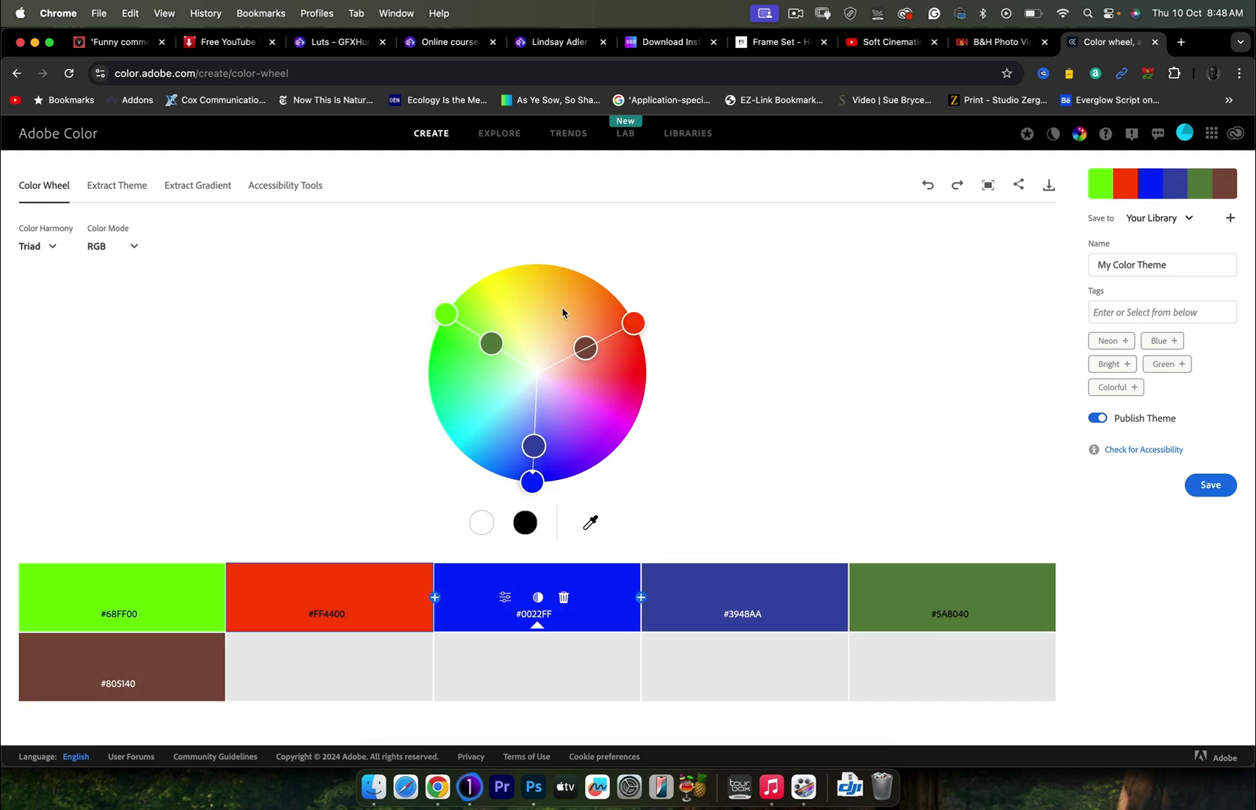
# Apply the Square harmony, compare it with the portrait in Photoshop, and rotate the scheme to #FF01ED, #FF9800, #4DFF00 and #0094FF
pyautogui.click(45, 251)
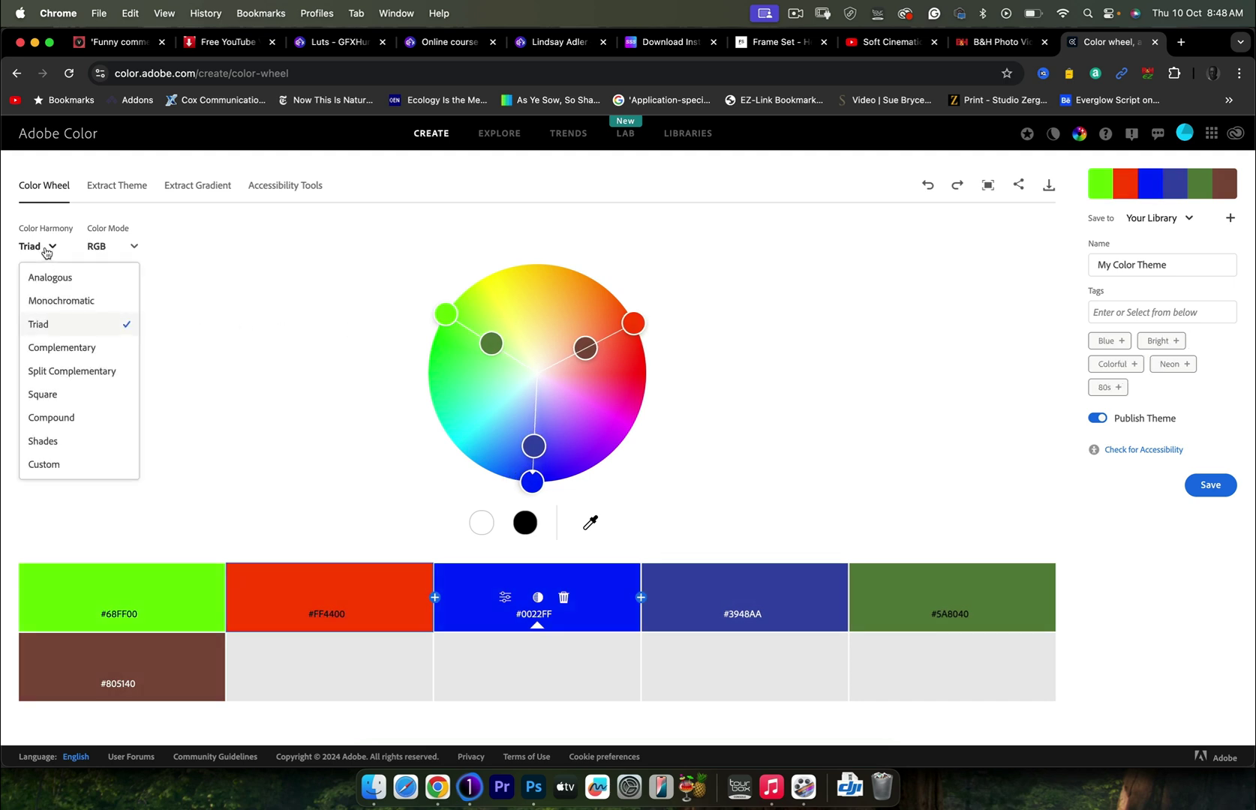
pyautogui.click(60, 399)
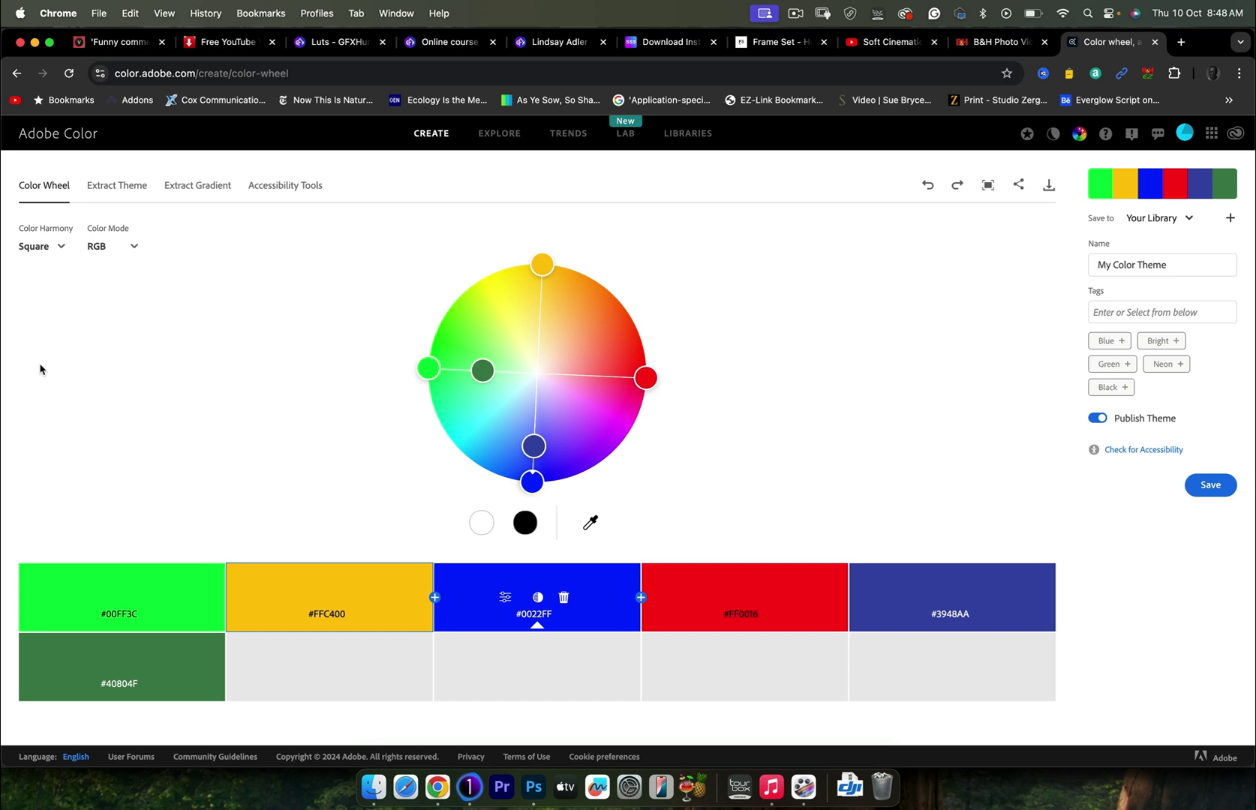
pyautogui.press('super+Tab')
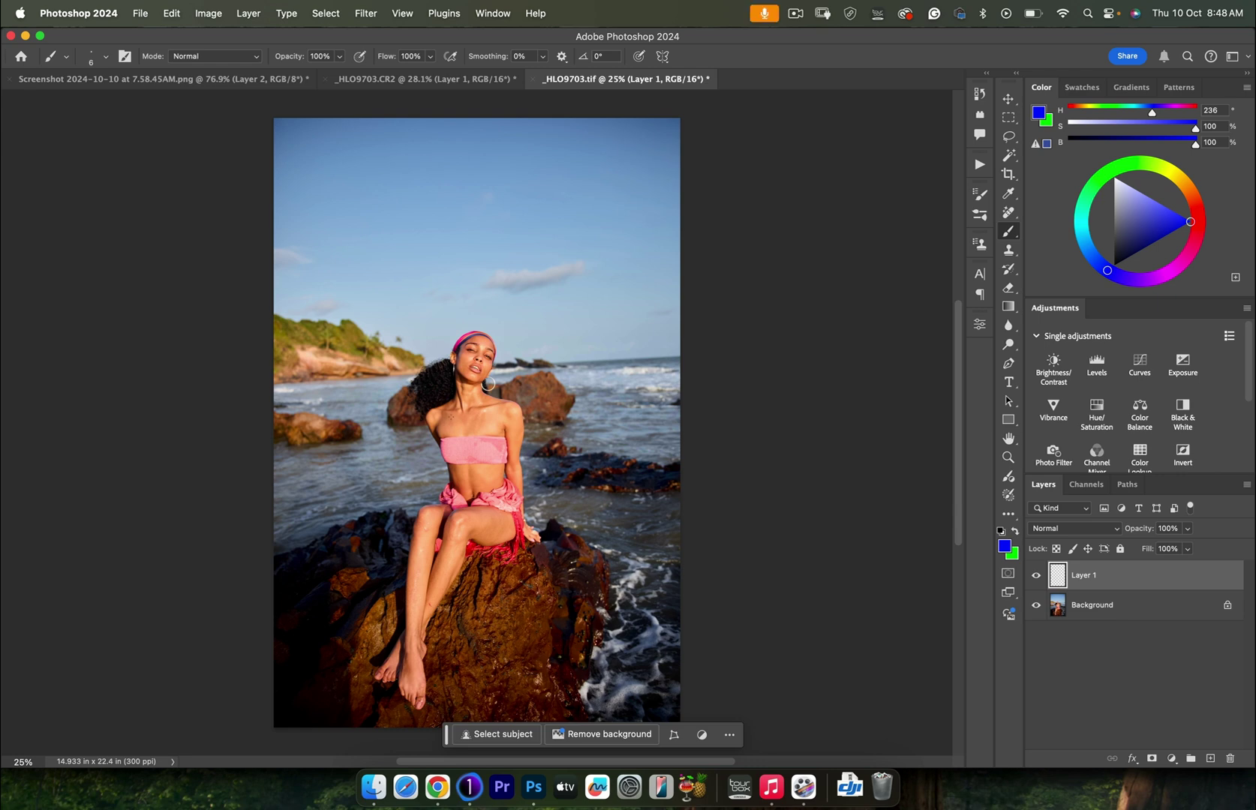
pyautogui.press('super+Tab')
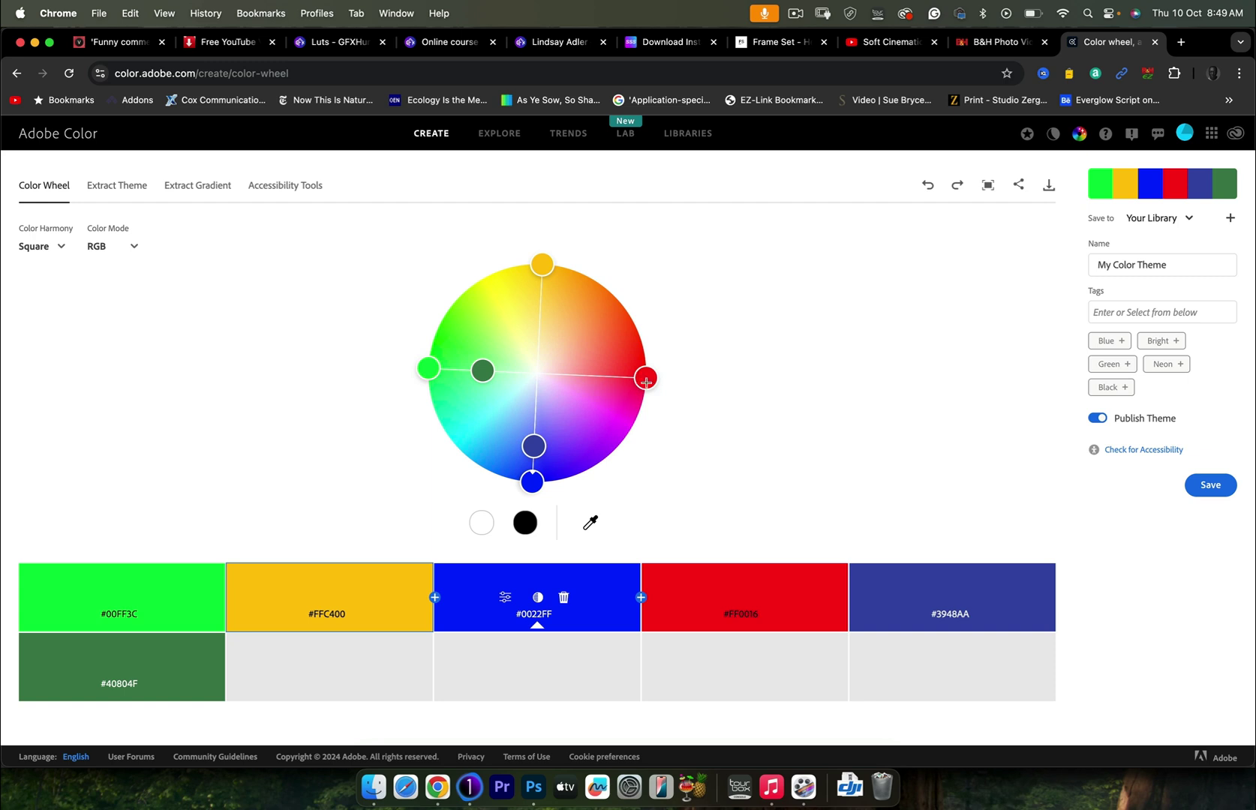
pyautogui.moveTo(646, 378); pyautogui.dragTo(648, 428)
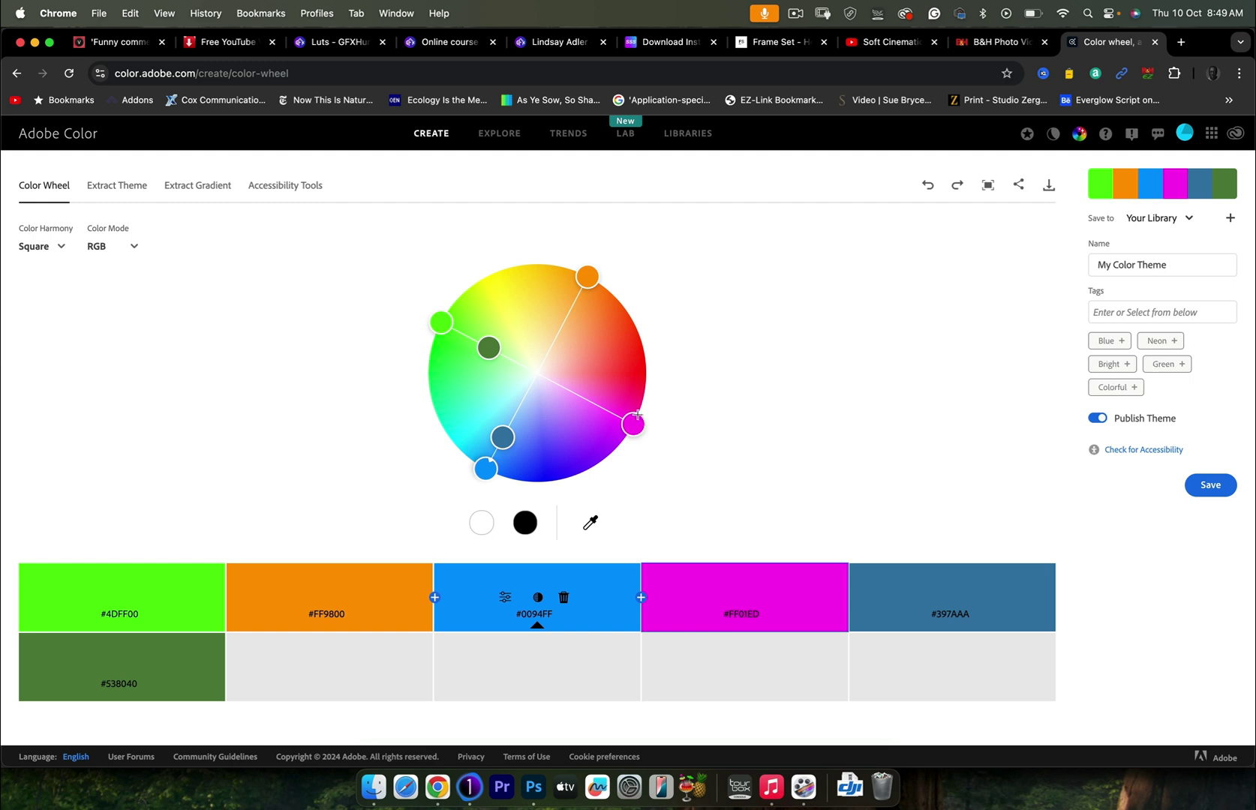
# In Photoshop, enlarge the brush to 750 and paint swatches of the sampled skin tone and pink top over the model on Layer 1
pyautogui.press('super+Tab')
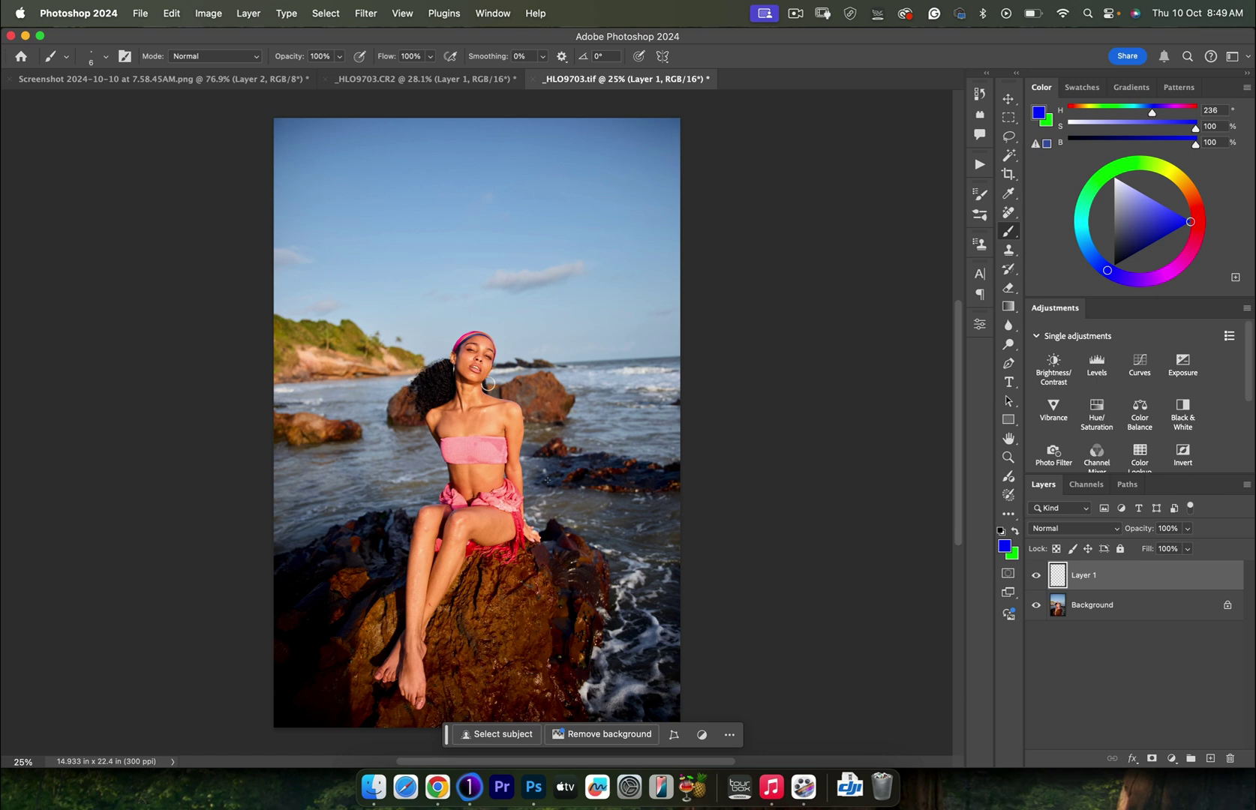
pyautogui.moveTo(480, 413)
pyautogui.mouseDown()
pyautogui.moveTo(518, 411)
pyautogui.moveTo(459, 381)
pyautogui.moveTo(496, 546)
pyautogui.moveTo(480, 411)
pyautogui.mouseUp()
pyautogui.keyDown('alt'); pyautogui.click(496, 414); pyautogui.keyUp('alt')
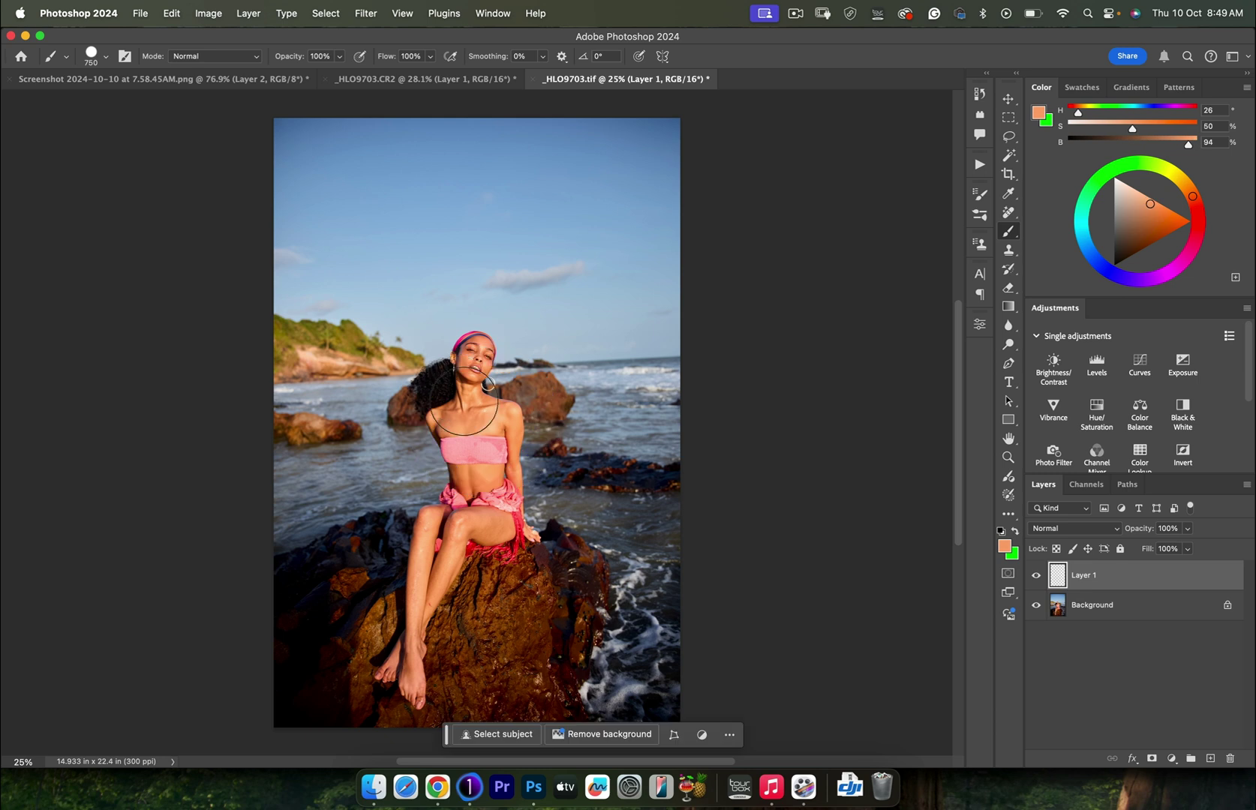
pyautogui.moveTo(492, 402)
pyautogui.mouseDown()
pyautogui.moveTo(418, 406)
pyautogui.moveTo(496, 388)
pyautogui.moveTo(433, 398)
pyautogui.moveTo(503, 374)
pyautogui.moveTo(434, 388)
pyautogui.moveTo(492, 376)
pyautogui.mouseUp()
pyautogui.keyDown('alt'); pyautogui.click(469, 452); pyautogui.keyUp('alt')
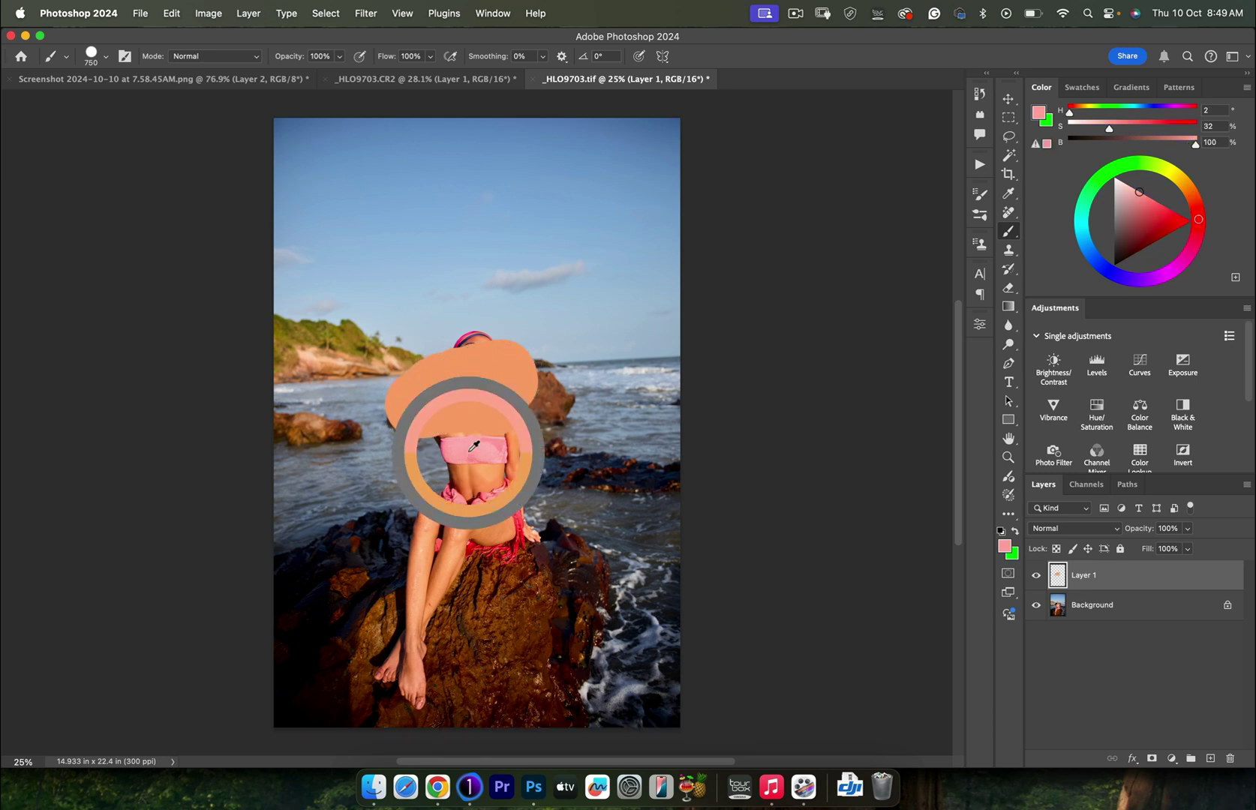
pyautogui.moveTo(479, 450)
pyautogui.mouseDown()
pyautogui.moveTo(435, 467)
pyautogui.moveTo(503, 460)
pyautogui.moveTo(441, 471)
pyautogui.moveTo(462, 474)
pyautogui.moveTo(513, 456)
pyautogui.mouseUp()
# Sample the red of the skirt and the brown of the rock, and paint a broad swatch of each over the lower photo
pyautogui.keyDown('alt'); pyautogui.click(474, 547); pyautogui.keyUp('alt')
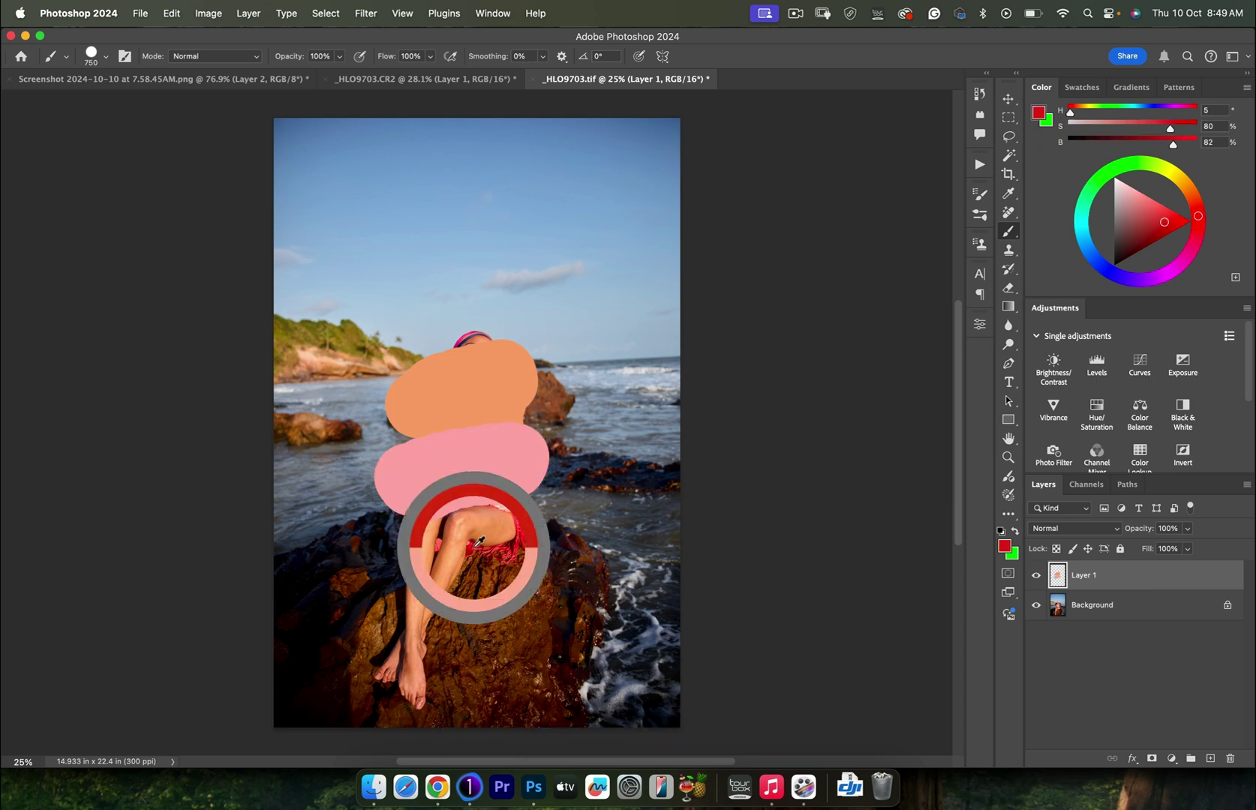
pyautogui.moveTo(474, 547)
pyautogui.mouseDown()
pyautogui.moveTo(451, 573)
pyautogui.moveTo(552, 514)
pyautogui.mouseUp()
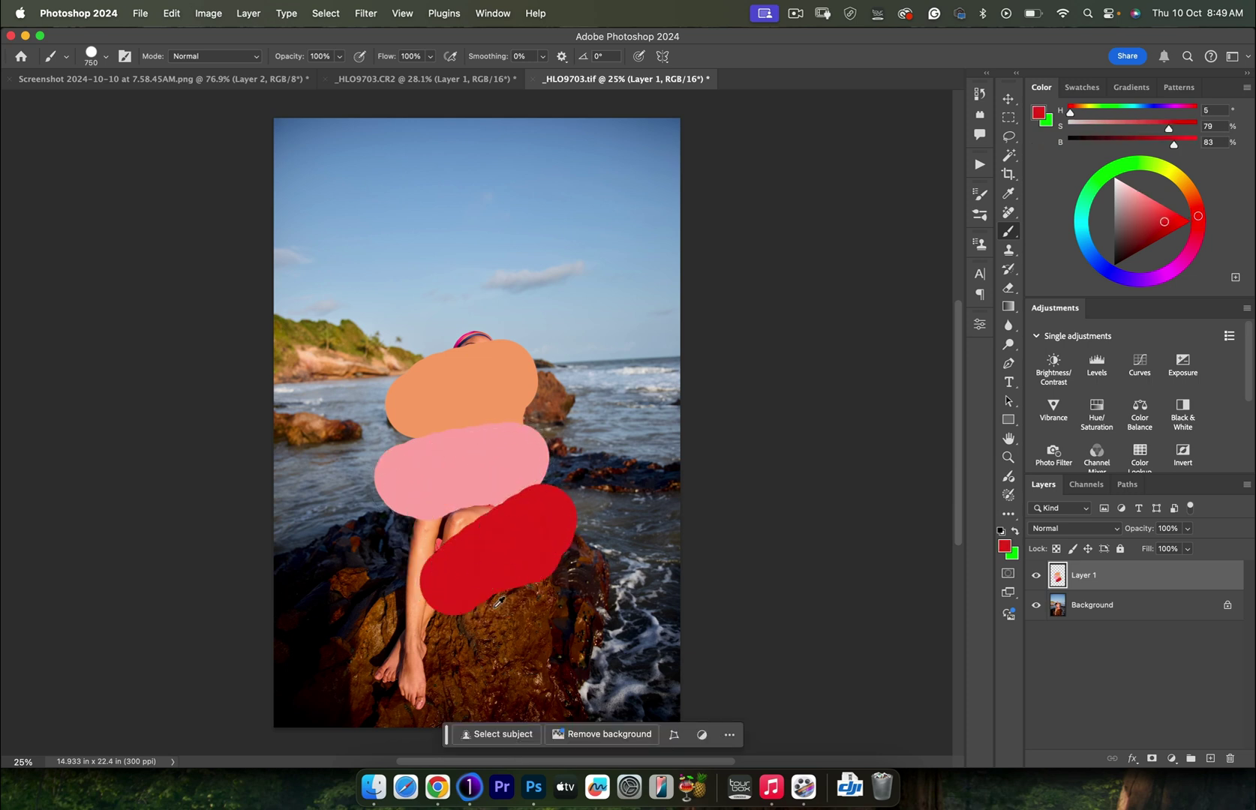
pyautogui.keyDown('alt'); pyautogui.click(489, 617); pyautogui.keyUp('alt')
pyautogui.moveTo(559, 593); pyautogui.dragTo(465, 681)
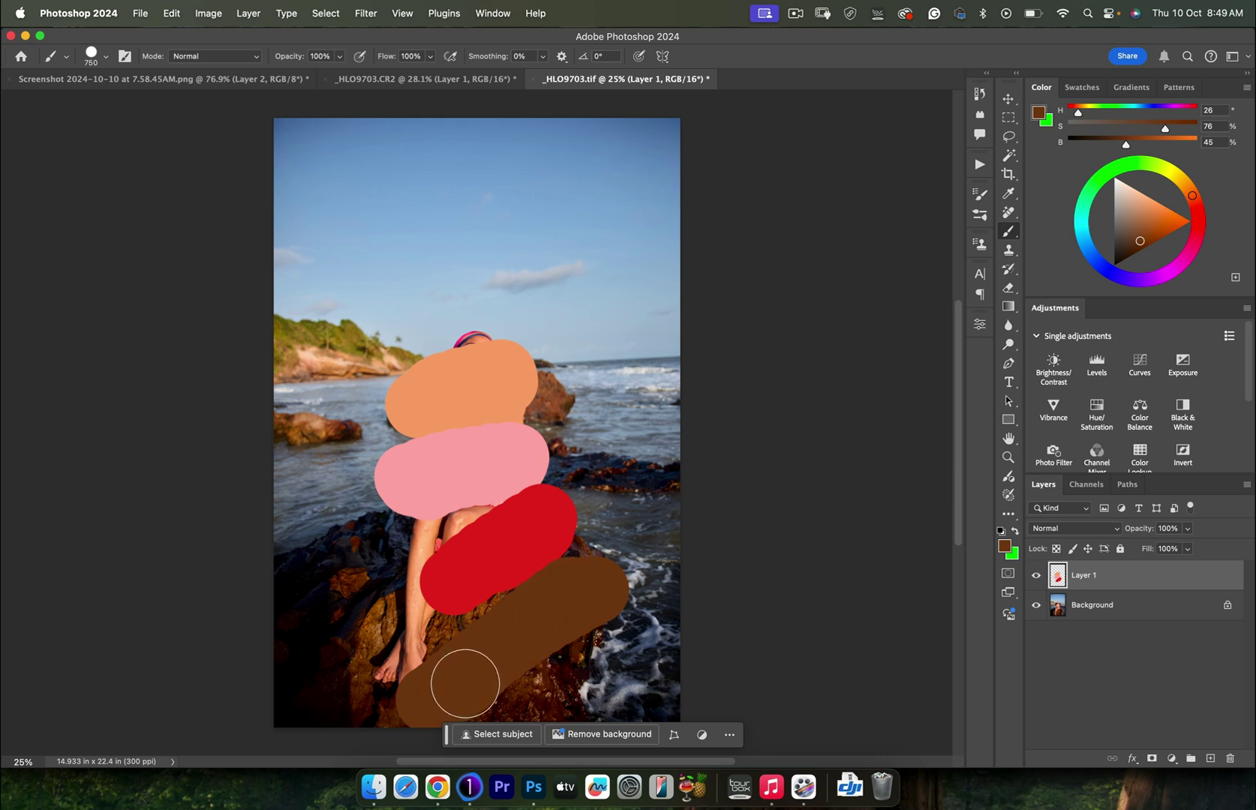
# Sample the hillside's olive green and the sky's blue, and paint a broad swatch of each over the upper photo
pyautogui.keyDown('alt'); pyautogui.click(313, 320); pyautogui.keyUp('alt')
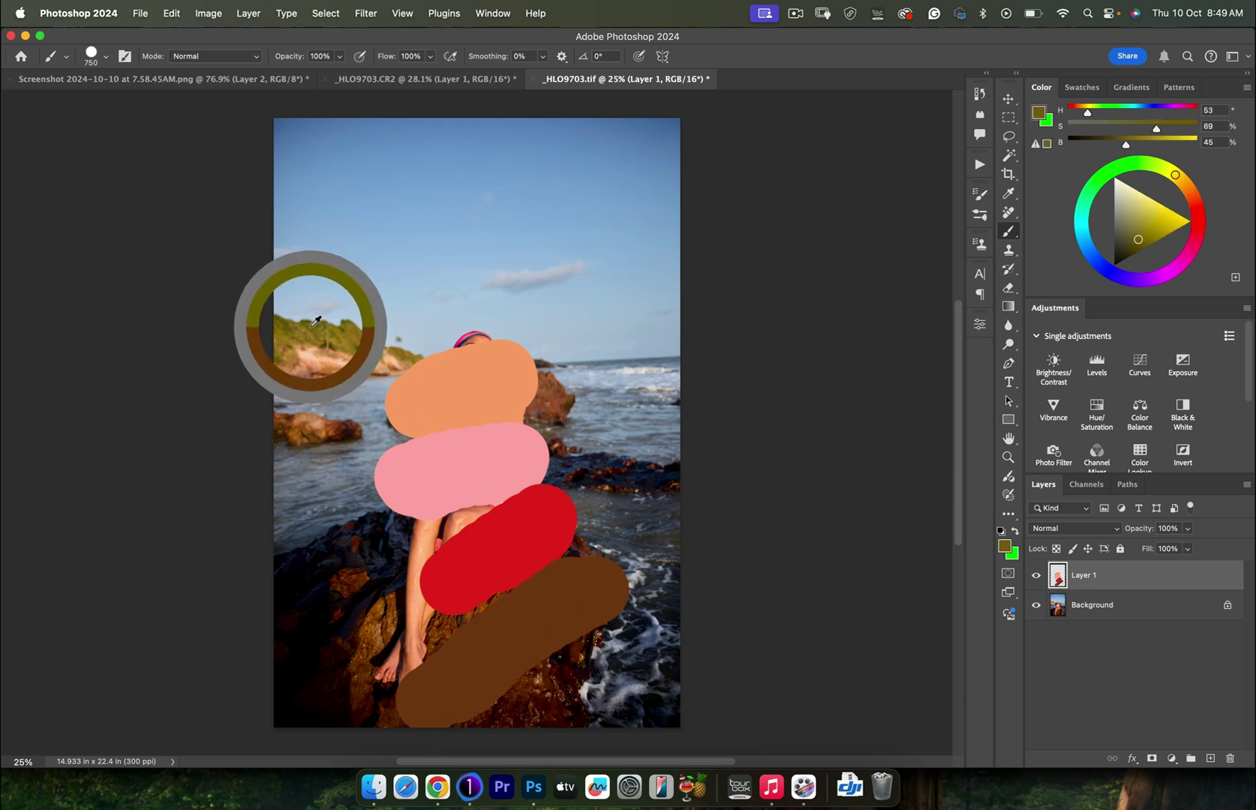
pyautogui.moveTo(334, 334)
pyautogui.mouseDown()
pyautogui.moveTo(364, 328)
pyautogui.moveTo(265, 407)
pyautogui.moveTo(398, 328)
pyautogui.mouseUp()
pyautogui.keyDown('alt'); pyautogui.click(521, 201); pyautogui.keyUp('alt')
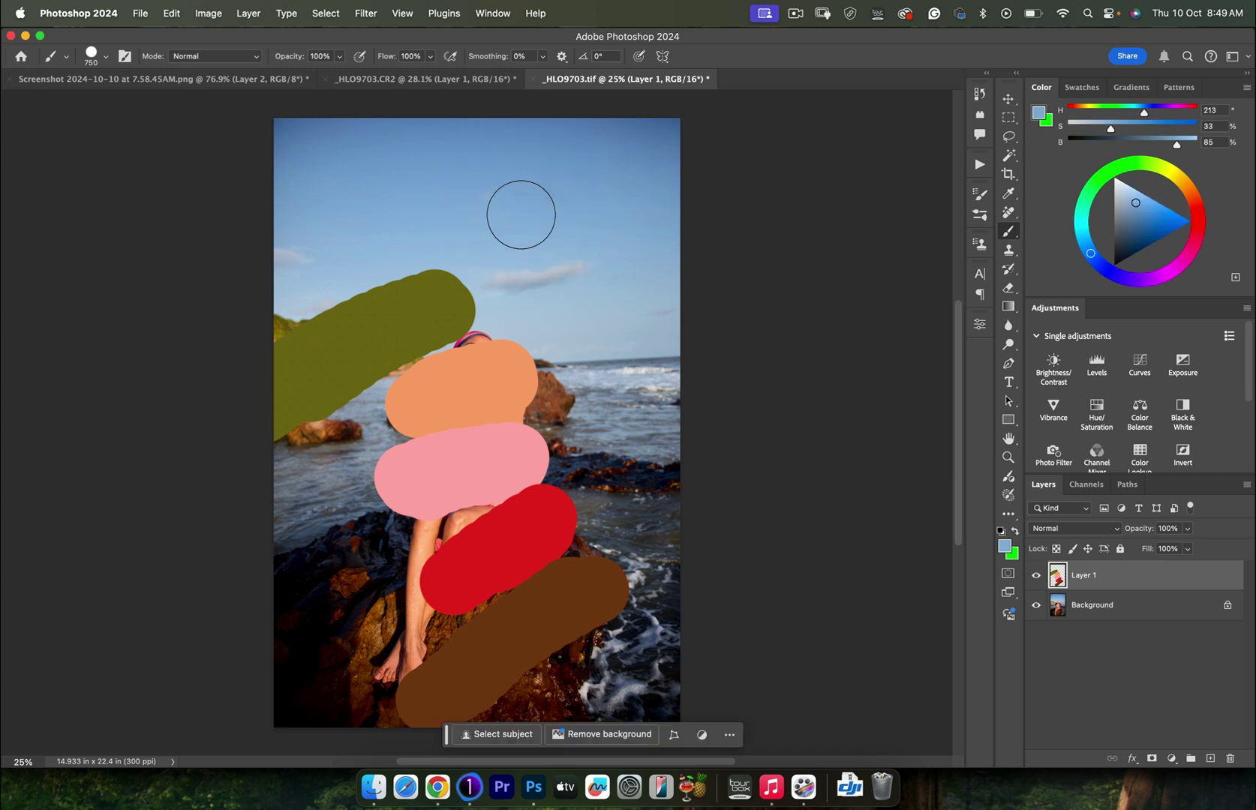
pyautogui.keyDown('alt'); pyautogui.click(397, 179); pyautogui.keyUp('alt')
pyautogui.moveTo(582, 207)
pyautogui.mouseDown()
pyautogui.moveTo(366, 248)
pyautogui.moveTo(568, 222)
pyautogui.moveTo(365, 242)
pyautogui.moveTo(520, 231)
pyautogui.moveTo(480, 258)
pyautogui.moveTo(622, 316)
pyautogui.moveTo(496, 264)
pyautogui.moveTo(572, 291)
pyautogui.moveTo(575, 309)
pyautogui.moveTo(565, 281)
pyautogui.moveTo(673, 327)
pyautogui.mouseUp()
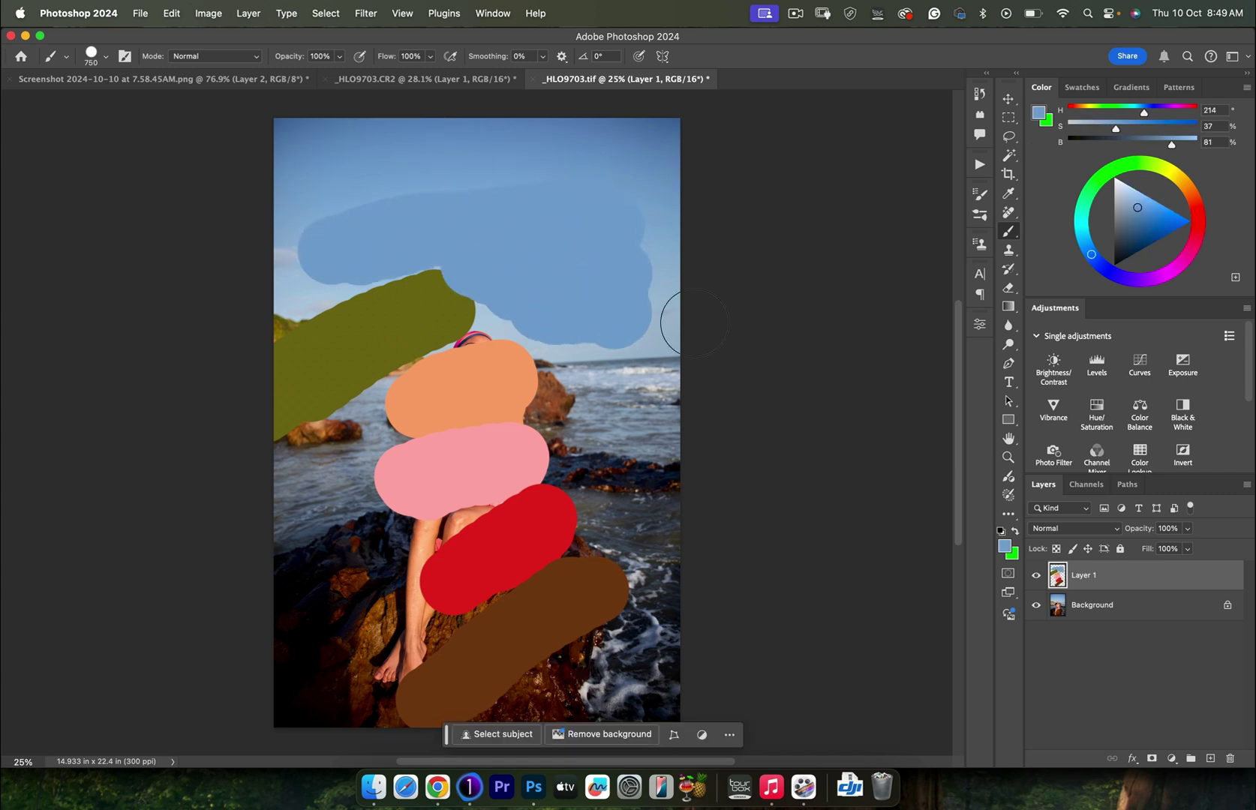
# Add a new layer between the Background and the painted swatches and fill it with black
pyautogui.click(1138, 615)
pyautogui.click(1211, 759)
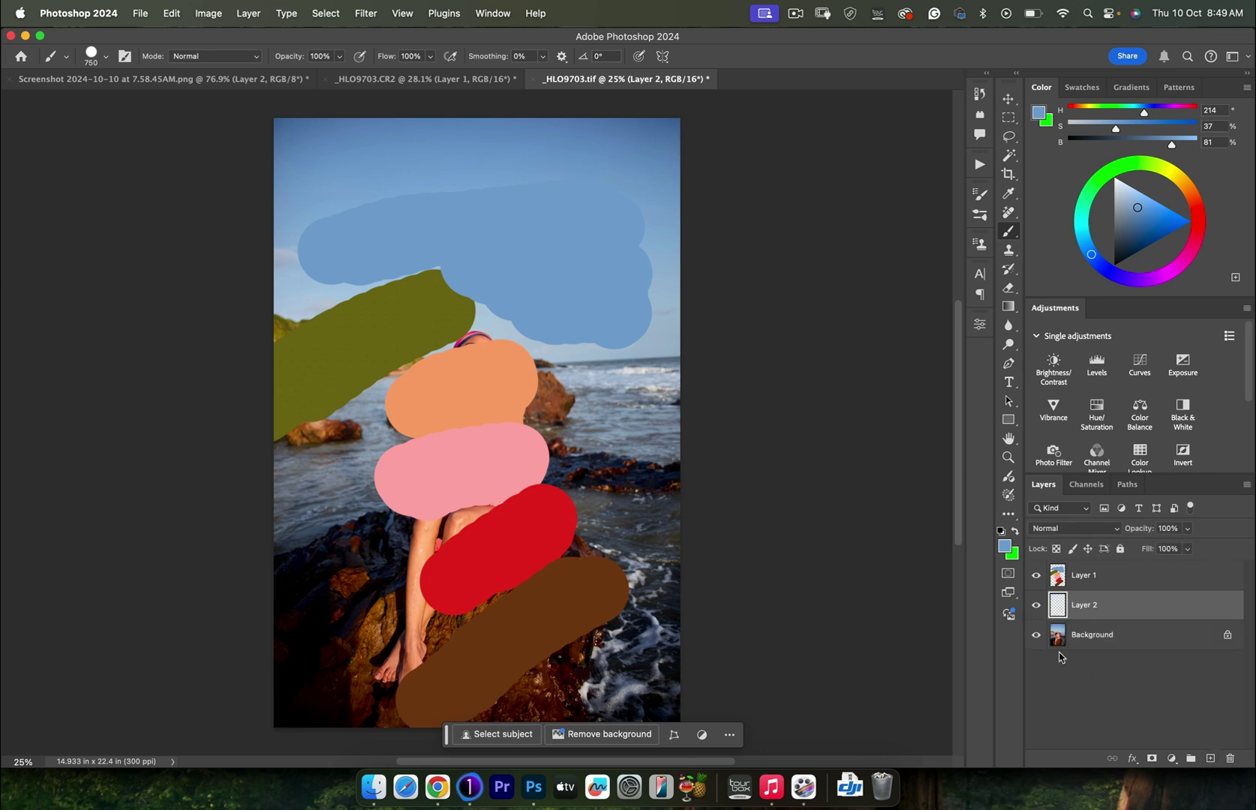
pyautogui.press('d')
pyautogui.hotkey('alt', 'BackSpace')
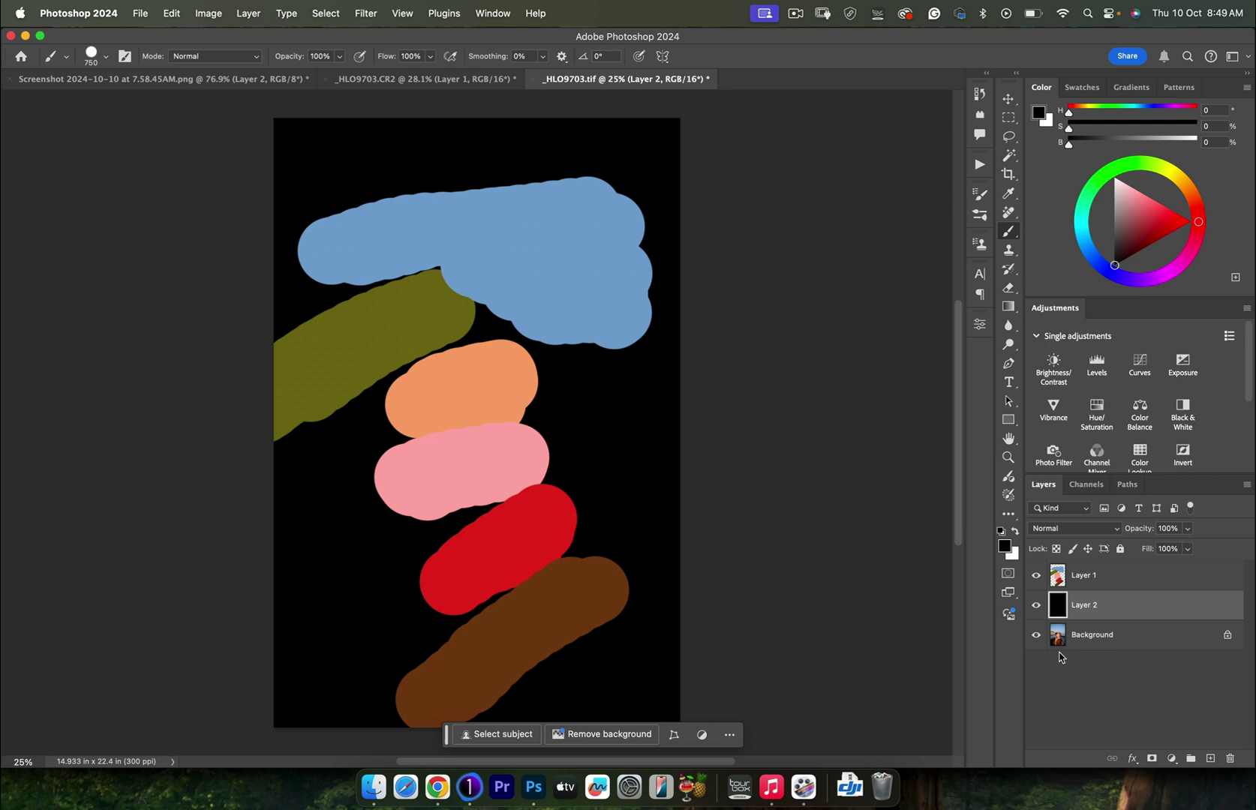
# Compare the painted colour swatches with the square harmony on the Adobe Color wheel
pyautogui.press('super+Tab')
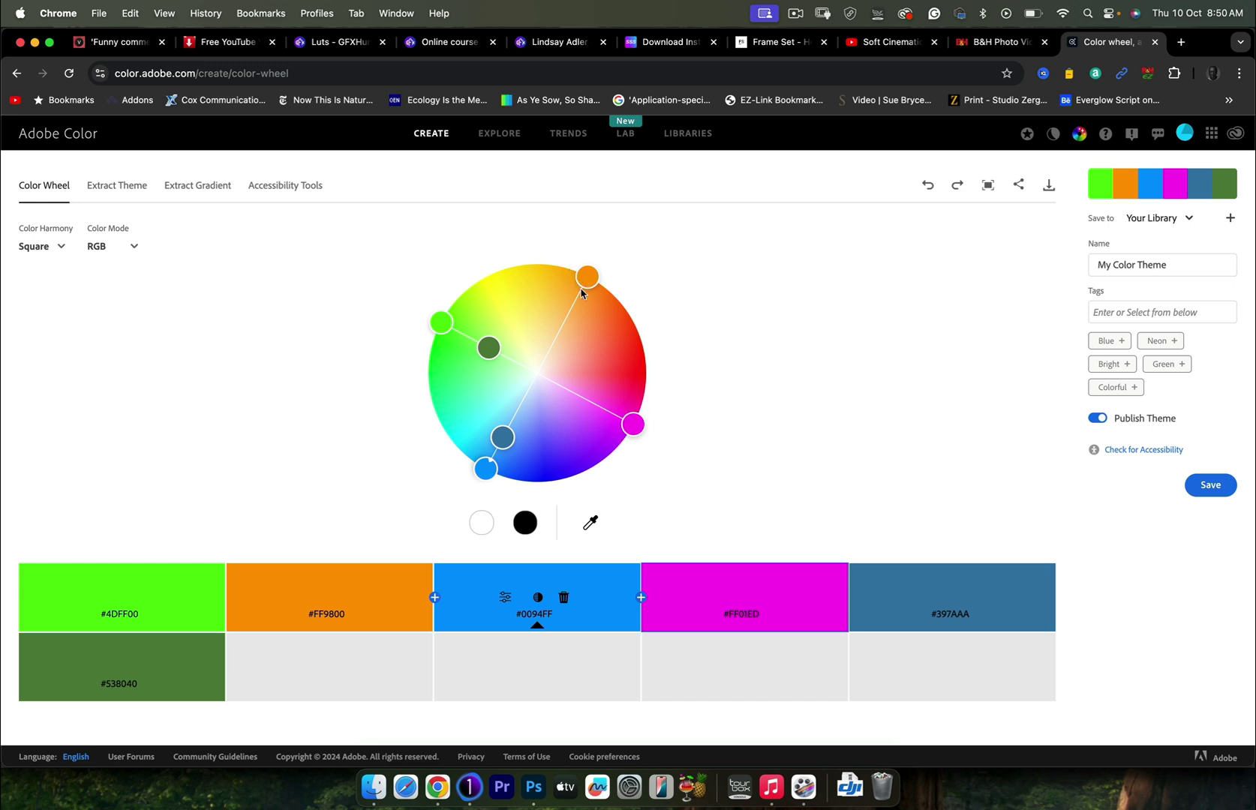
pyautogui.press('super+Tab')
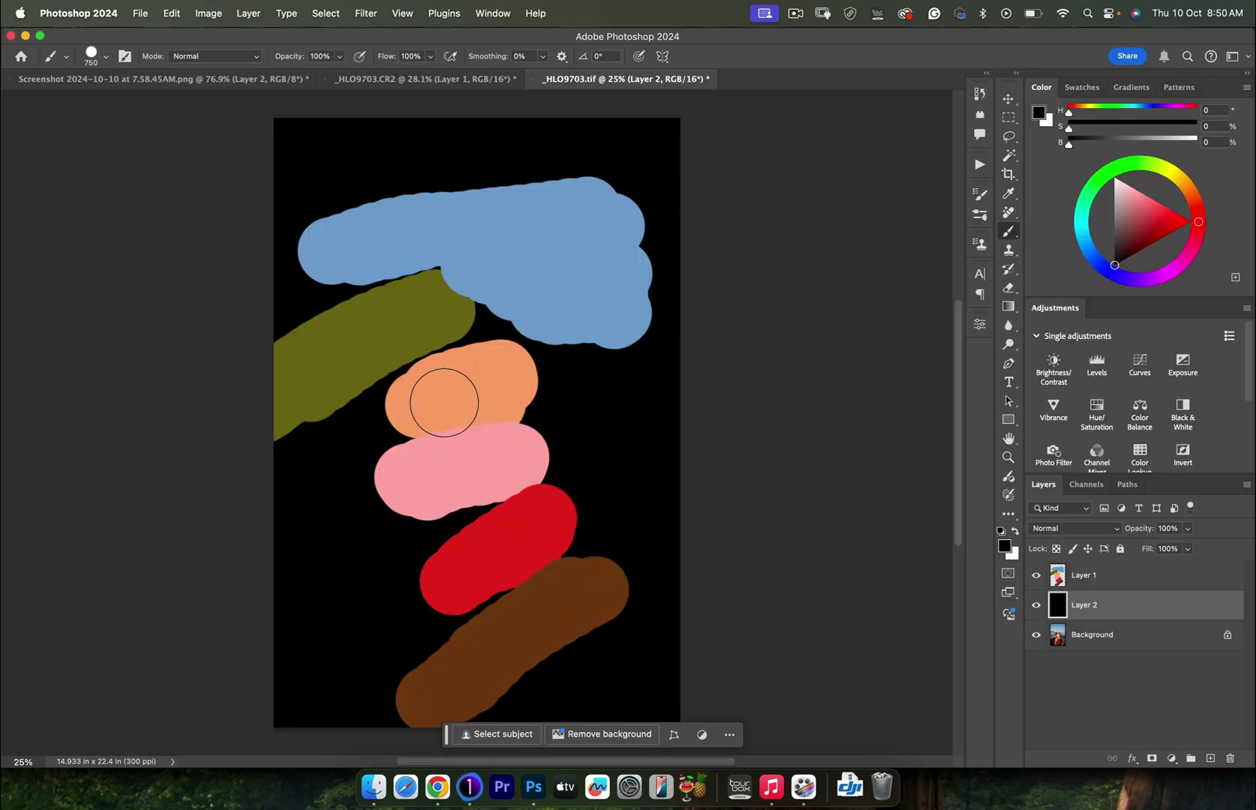
pyautogui.press('super+Tab')
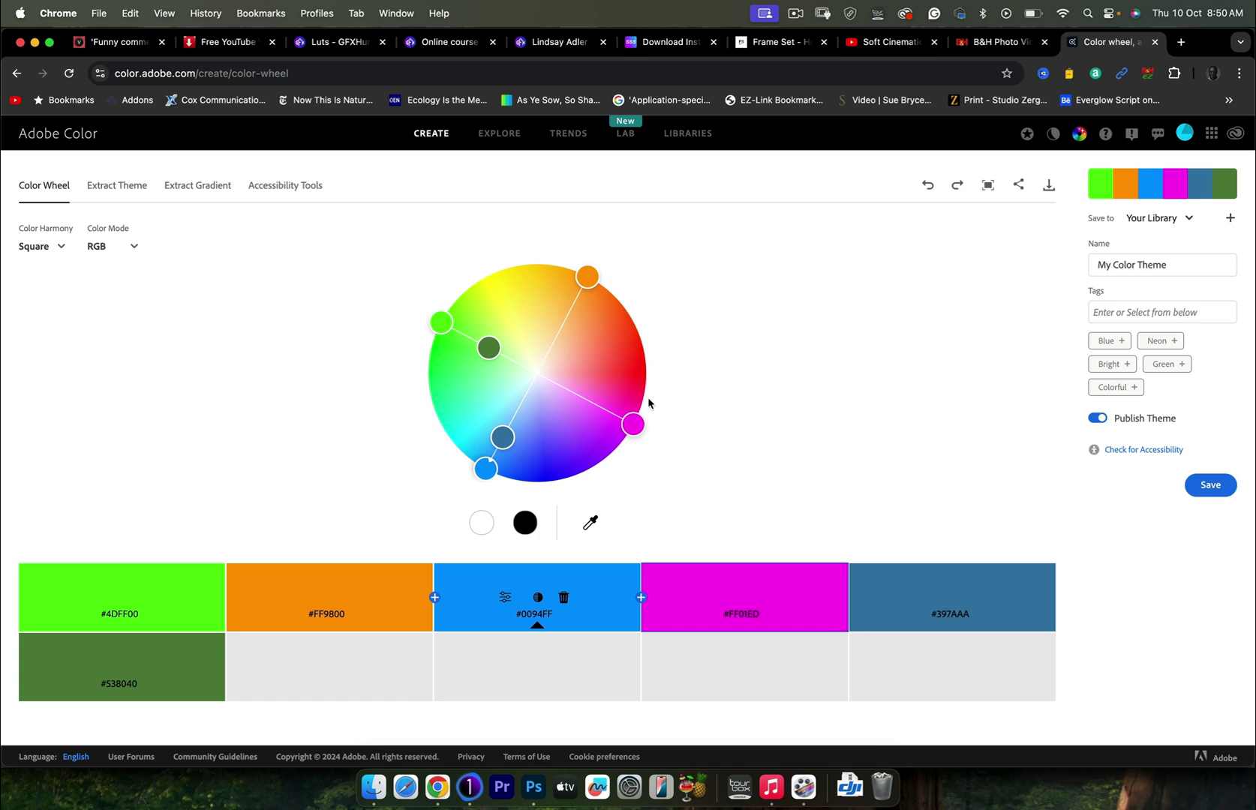
pyautogui.press('super+Tab')
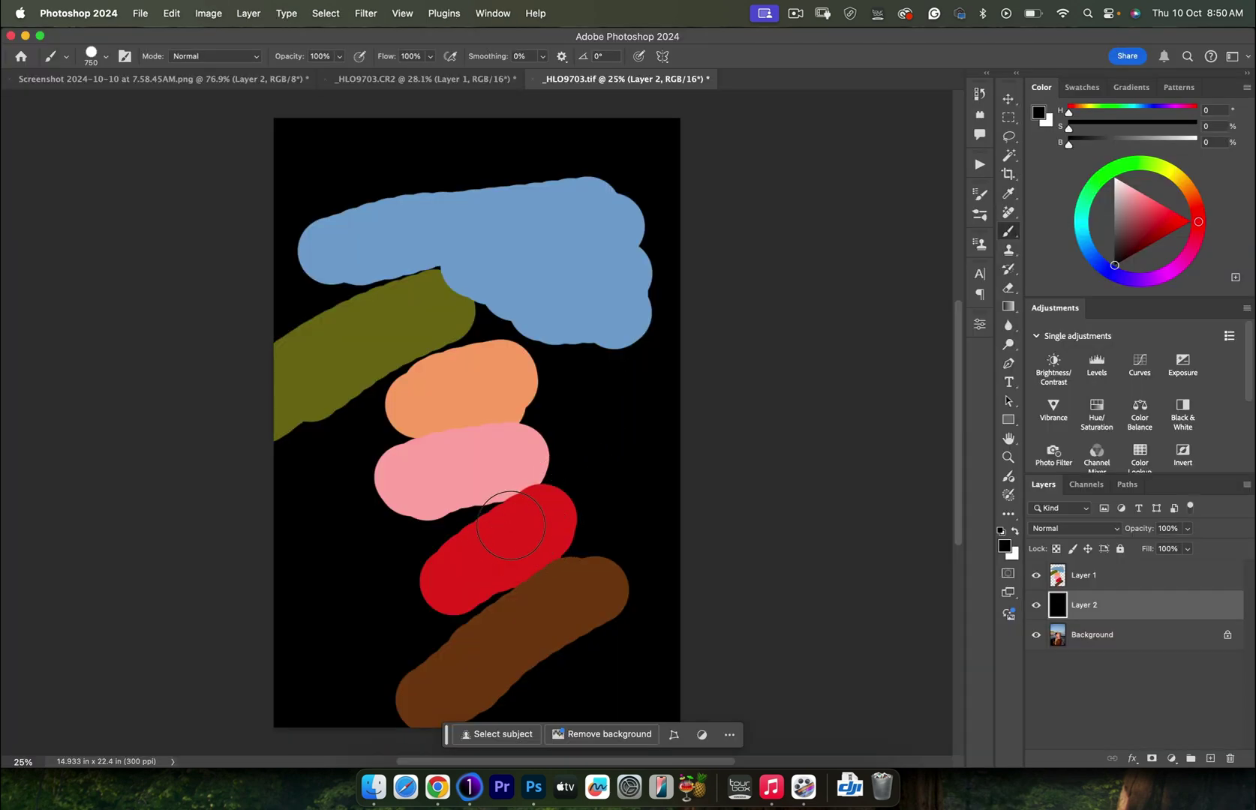
# Switch to Adobe Color in Chrome, apply the Complementary harmony, and rotate the pair from orange and blue to pink-red #FF0061 and green #00FF11
pyautogui.press('super+Tab')
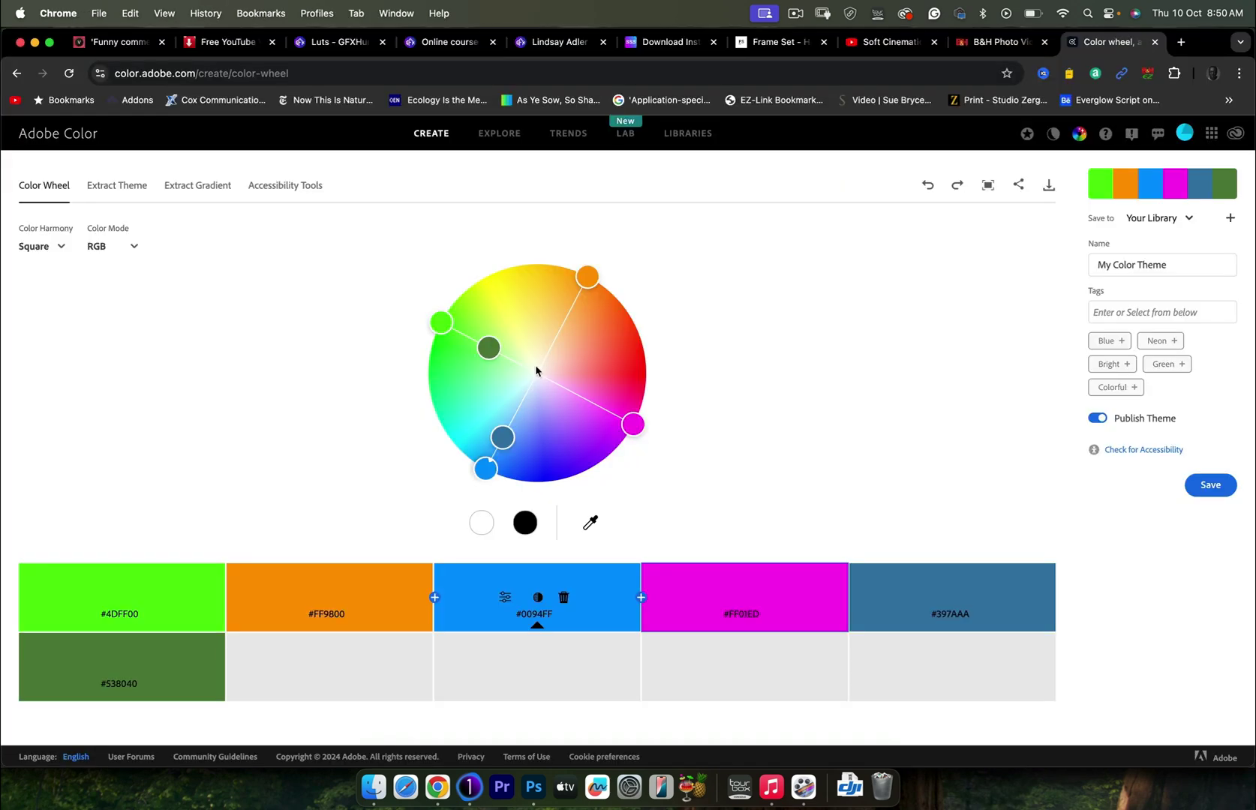
pyautogui.press('super+Tab')
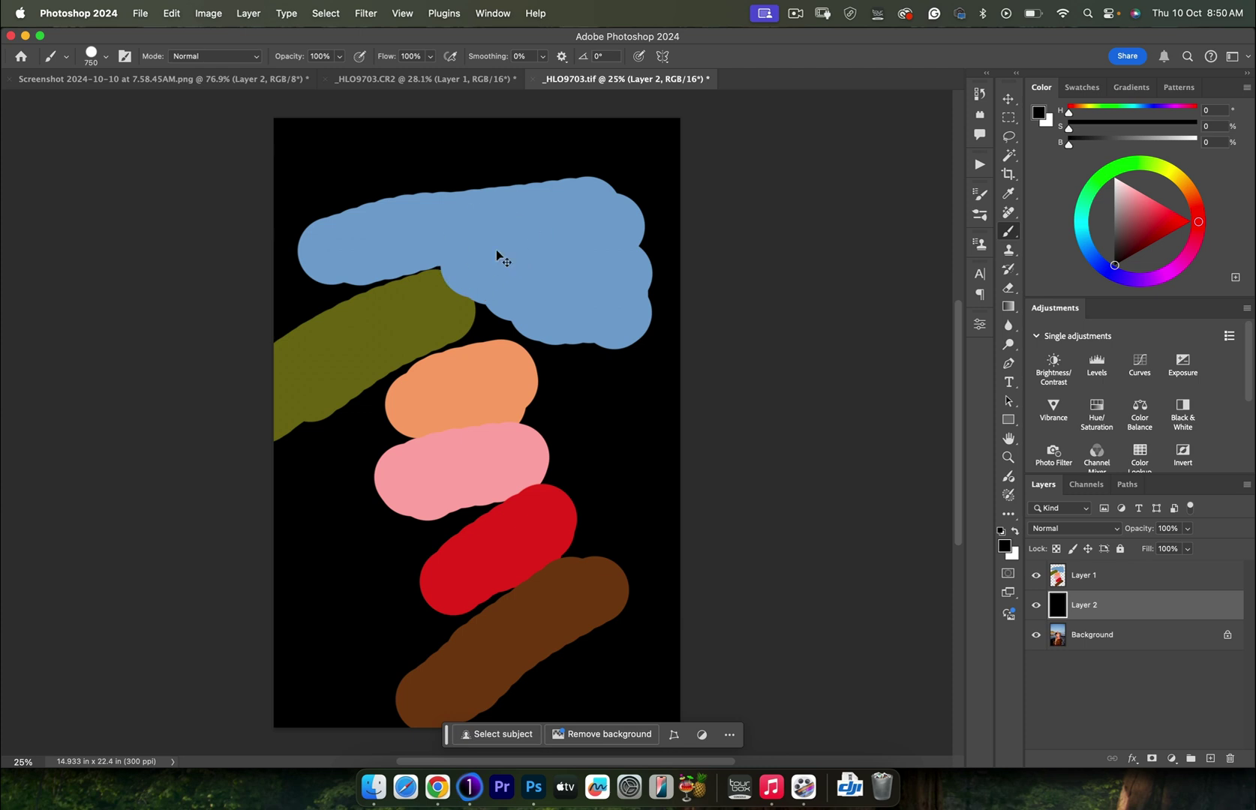
pyautogui.press('super+Tab')
pyautogui.press('super+Tab')
pyautogui.press('super+Tab')
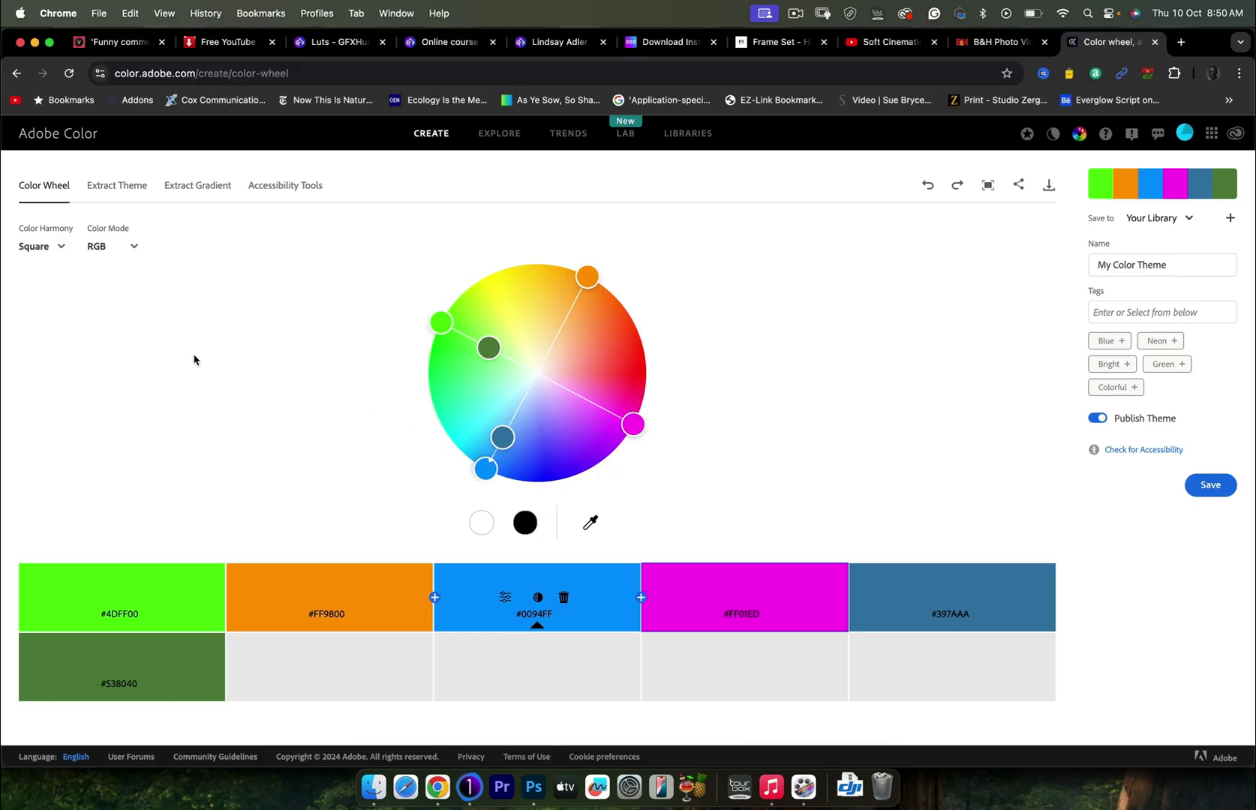
pyautogui.click(44, 250)
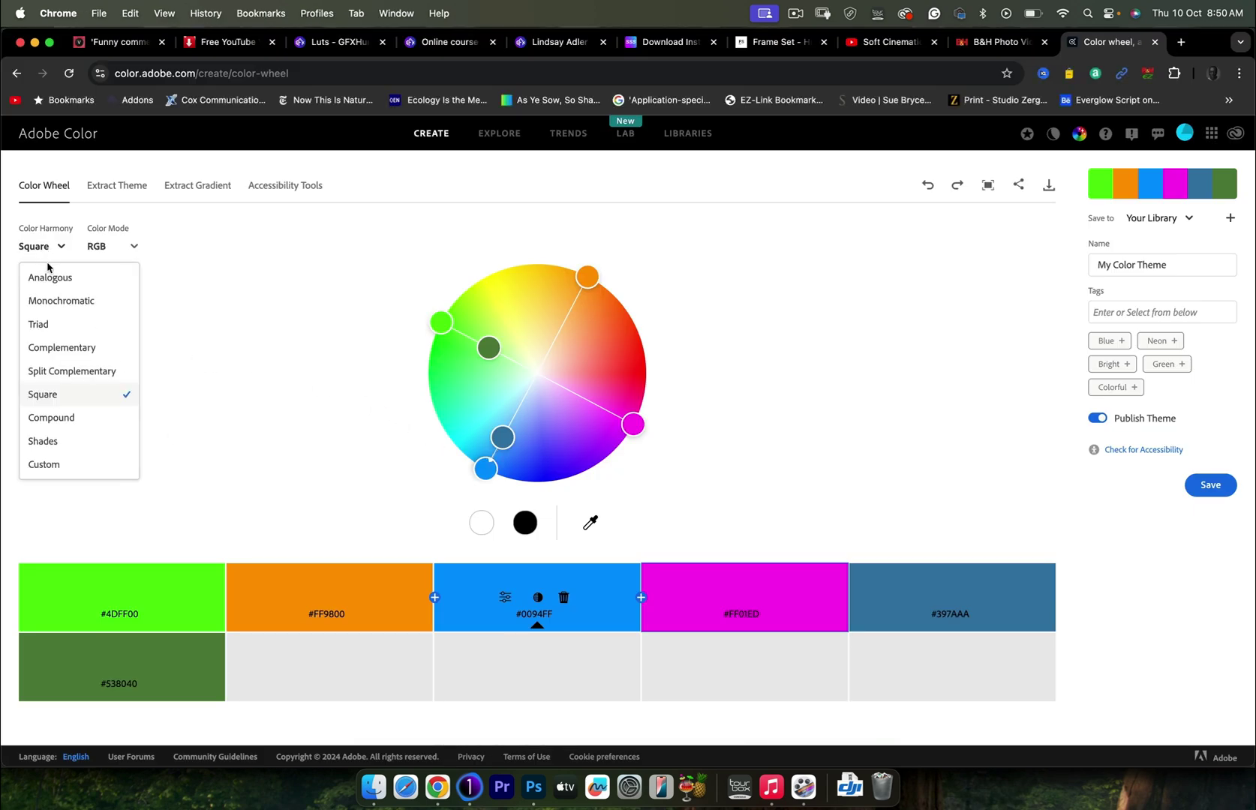
pyautogui.click(61, 349)
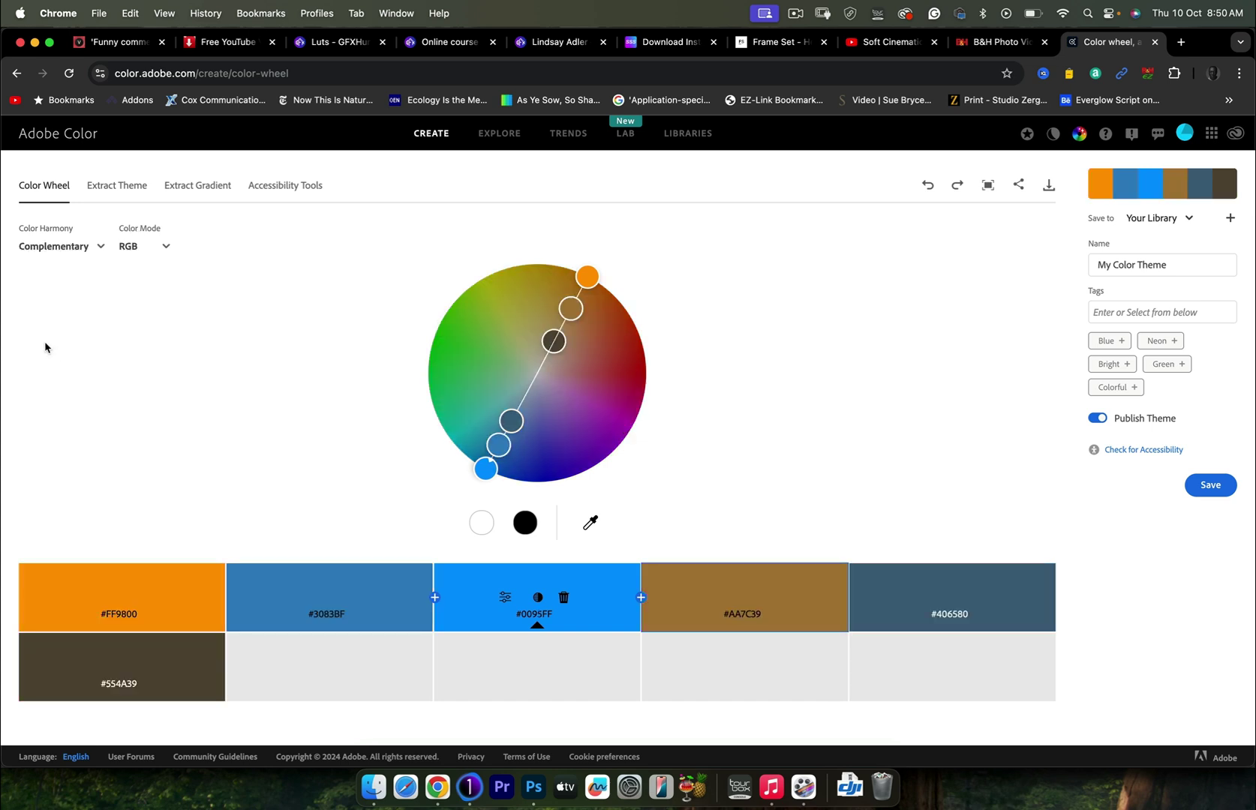
pyautogui.moveTo(587, 277); pyautogui.dragTo(581, 207)
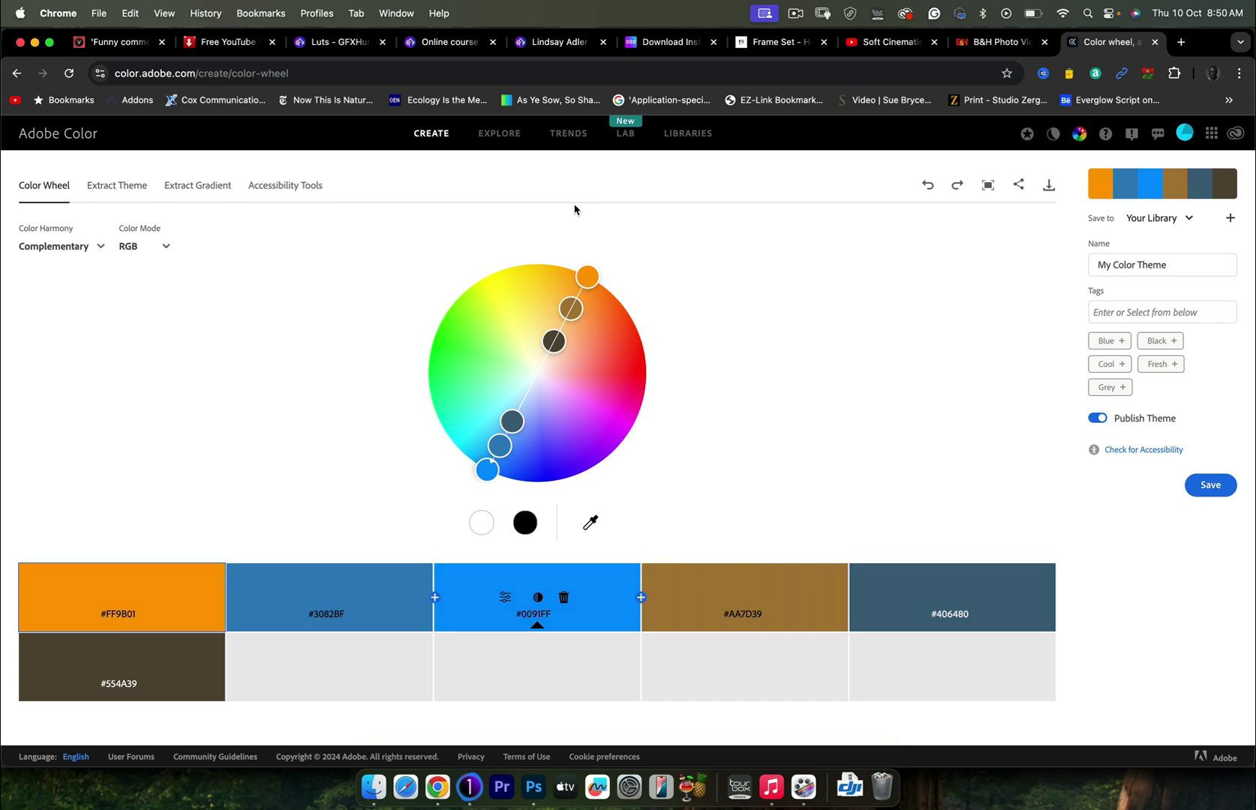
pyautogui.moveTo(590, 273); pyautogui.dragTo(634, 284)
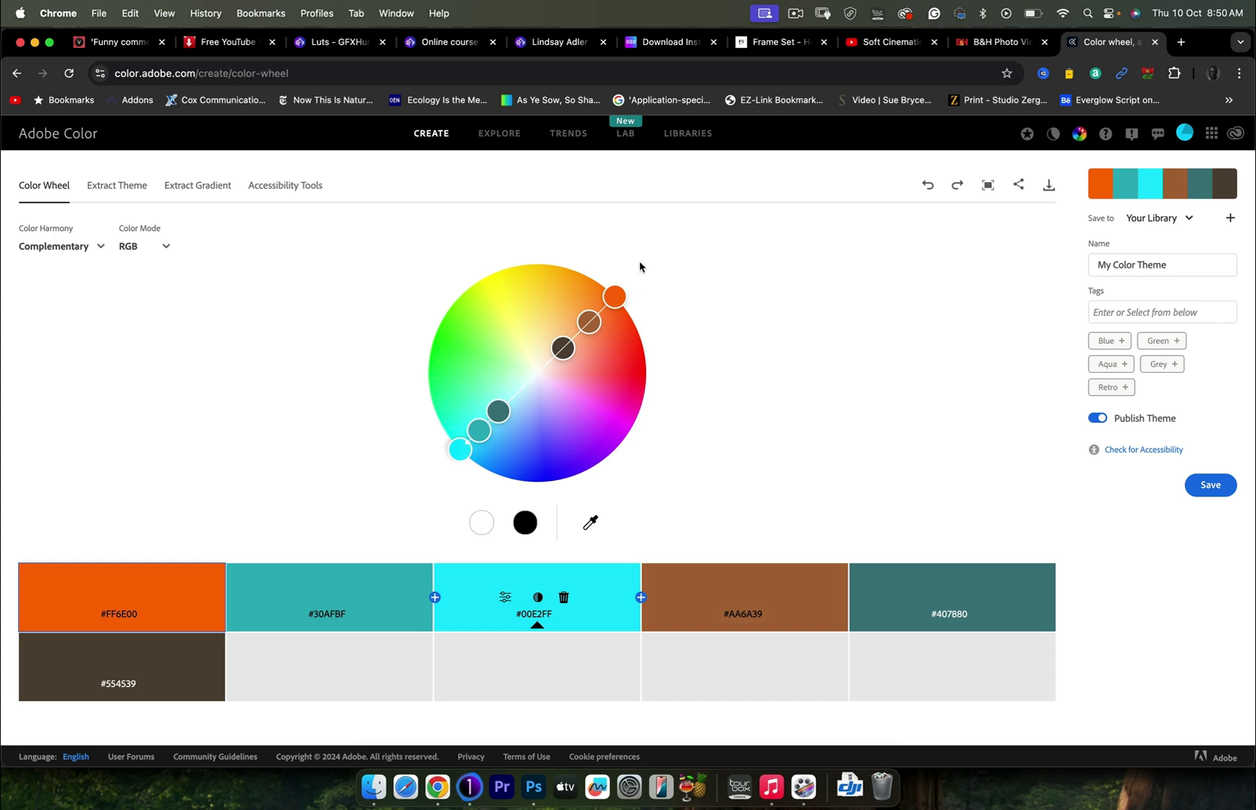
pyautogui.moveTo(640, 266); pyautogui.dragTo(703, 398)
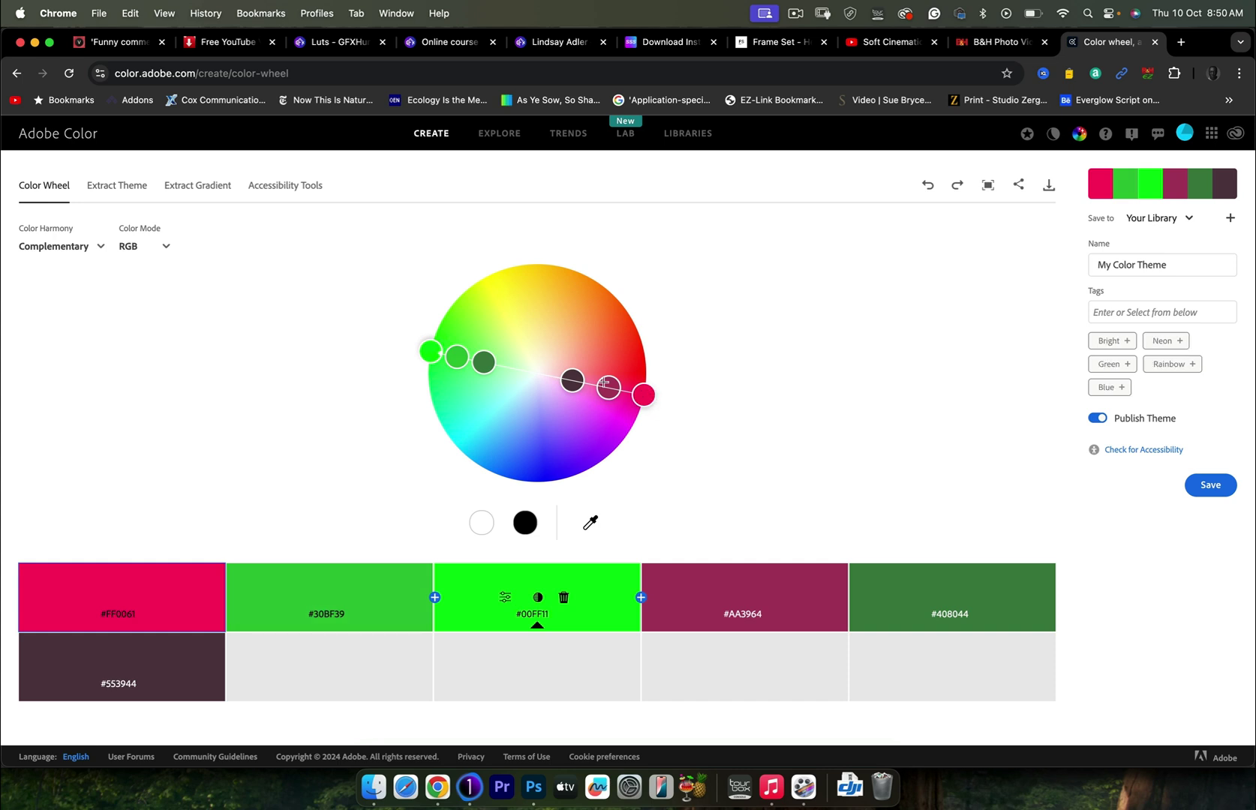
# Explore the Shades harmony by moving its base colour on the wheel from green to yellow #FFCC00
pyautogui.click(53, 251)
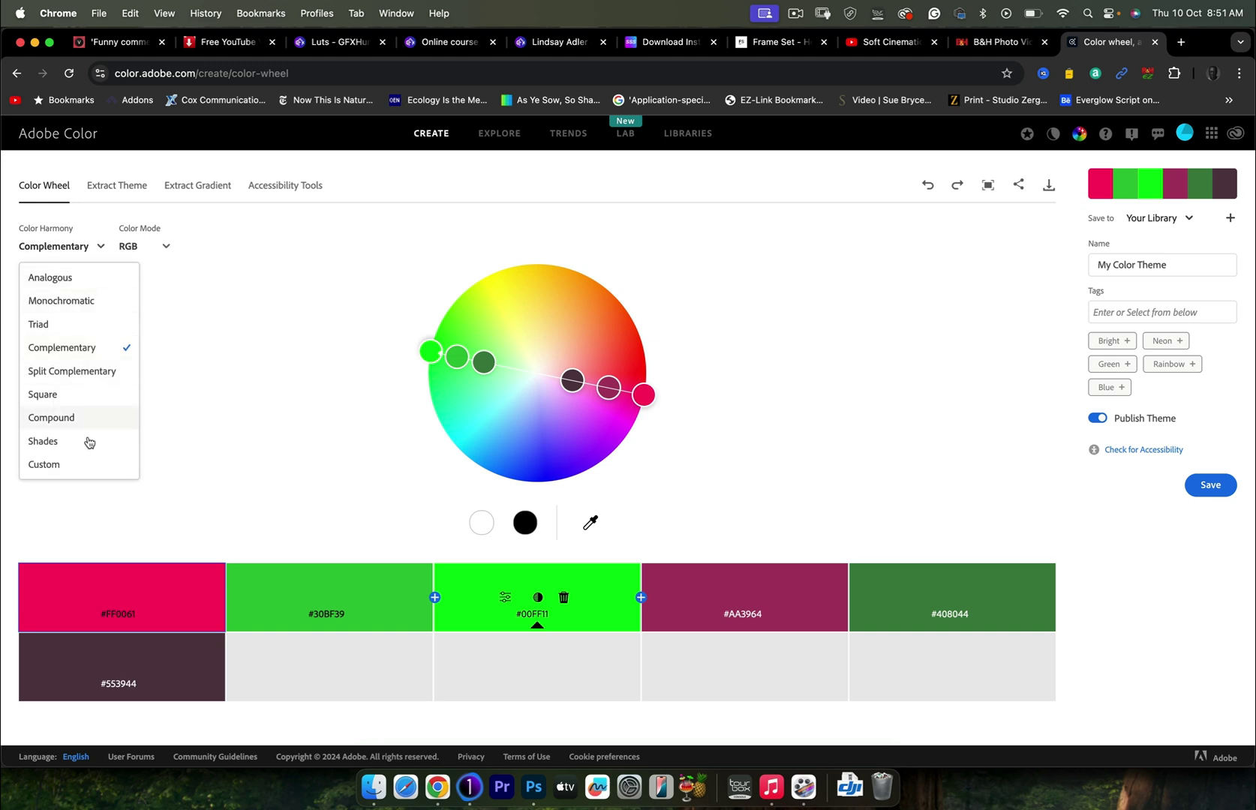
pyautogui.click(71, 439)
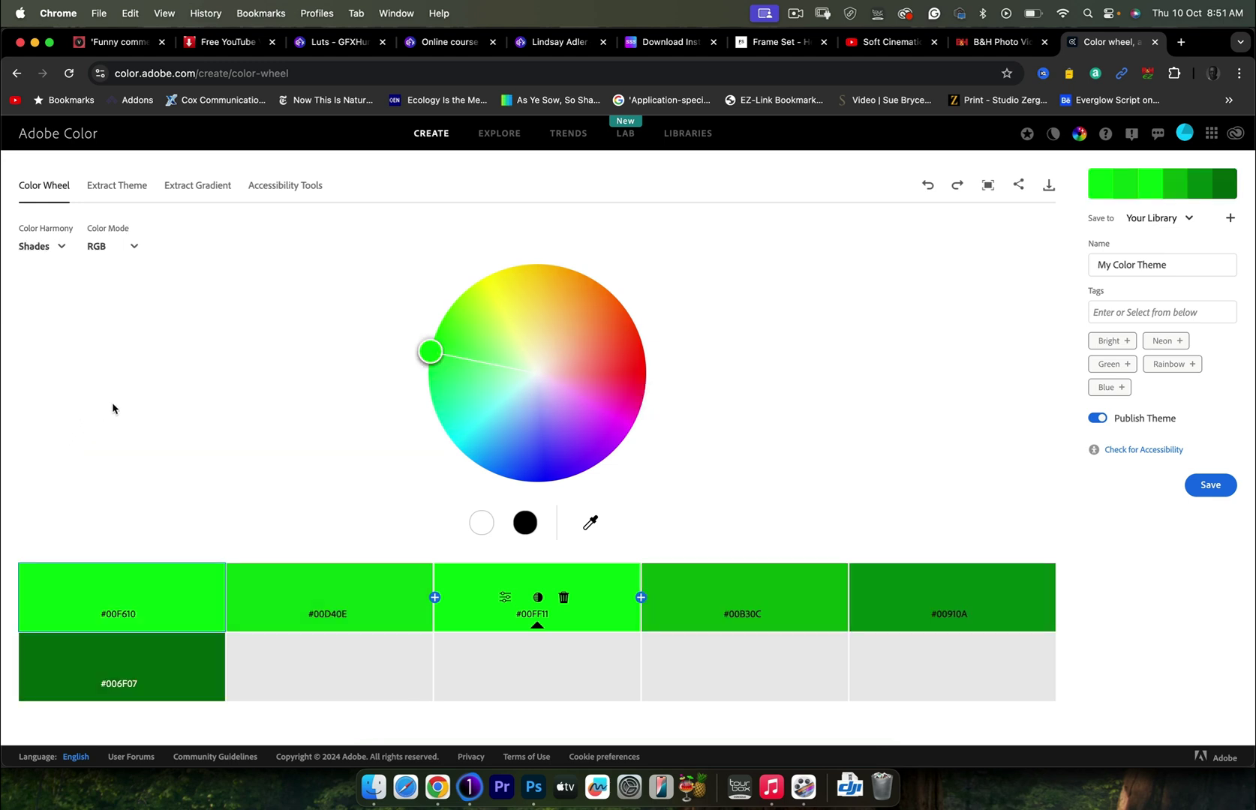
pyautogui.moveTo(430, 351)
pyautogui.mouseDown()
pyautogui.moveTo(486, 281)
pyautogui.moveTo(437, 328)
pyautogui.moveTo(445, 314)
pyautogui.moveTo(510, 359)
pyautogui.moveTo(493, 271)
pyautogui.moveTo(532, 264)
pyautogui.moveTo(534, 321)
pyautogui.mouseUp()
pyautogui.click(479, 329)
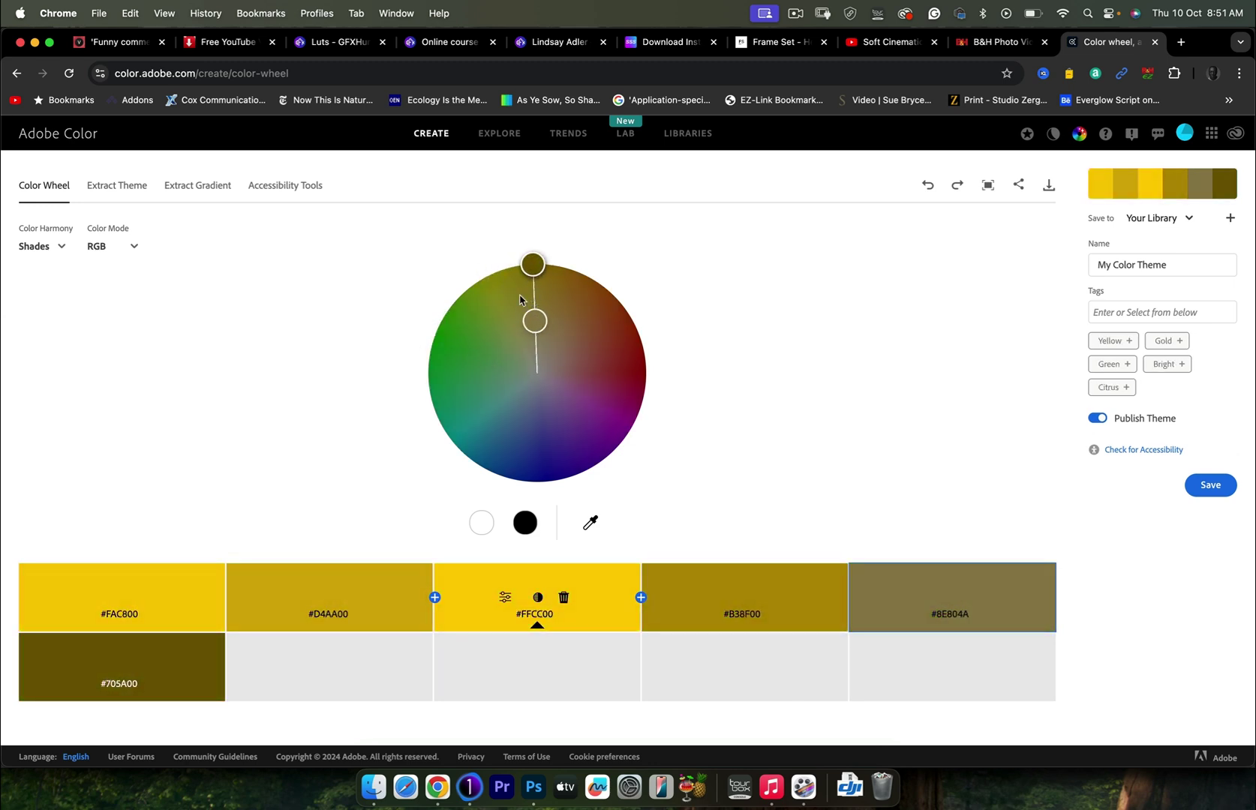
# Apply the Compound harmony and rotate its base colour on the wheel to green #2CFF00
pyautogui.click(31, 246)
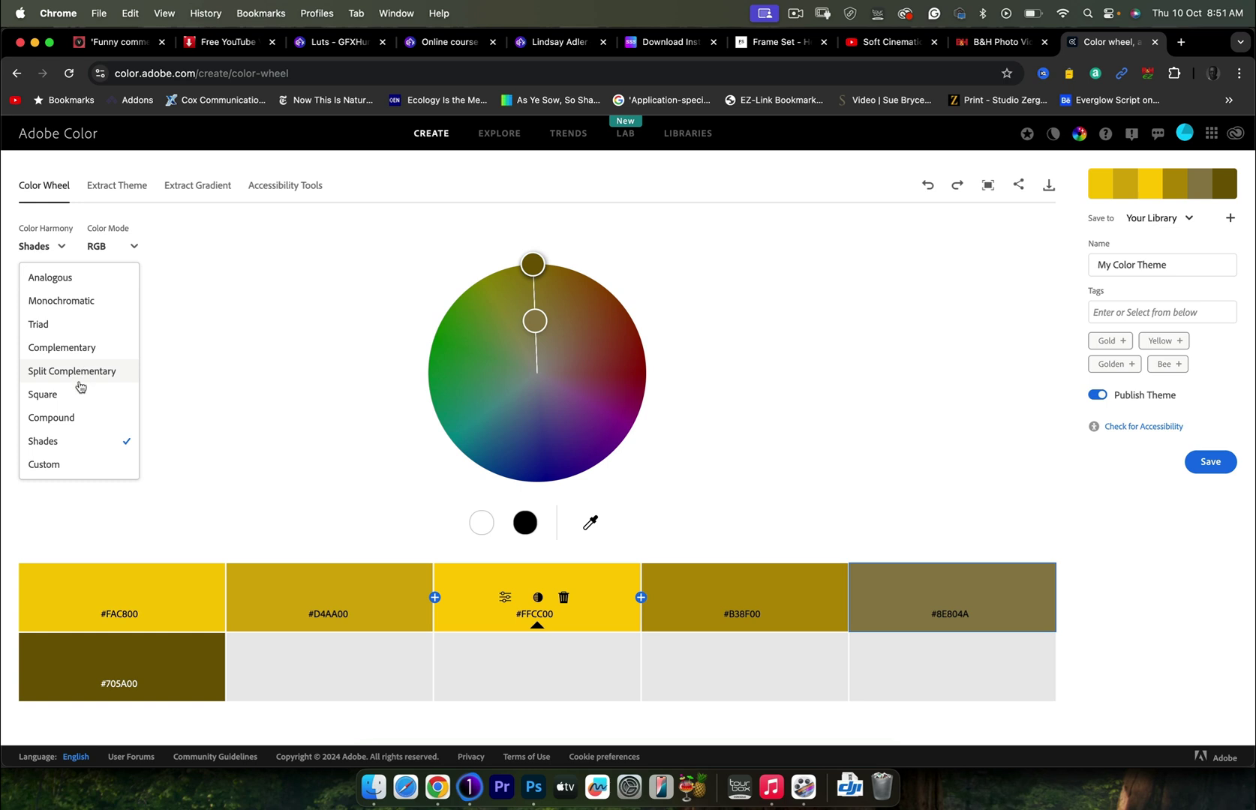
pyautogui.click(68, 417)
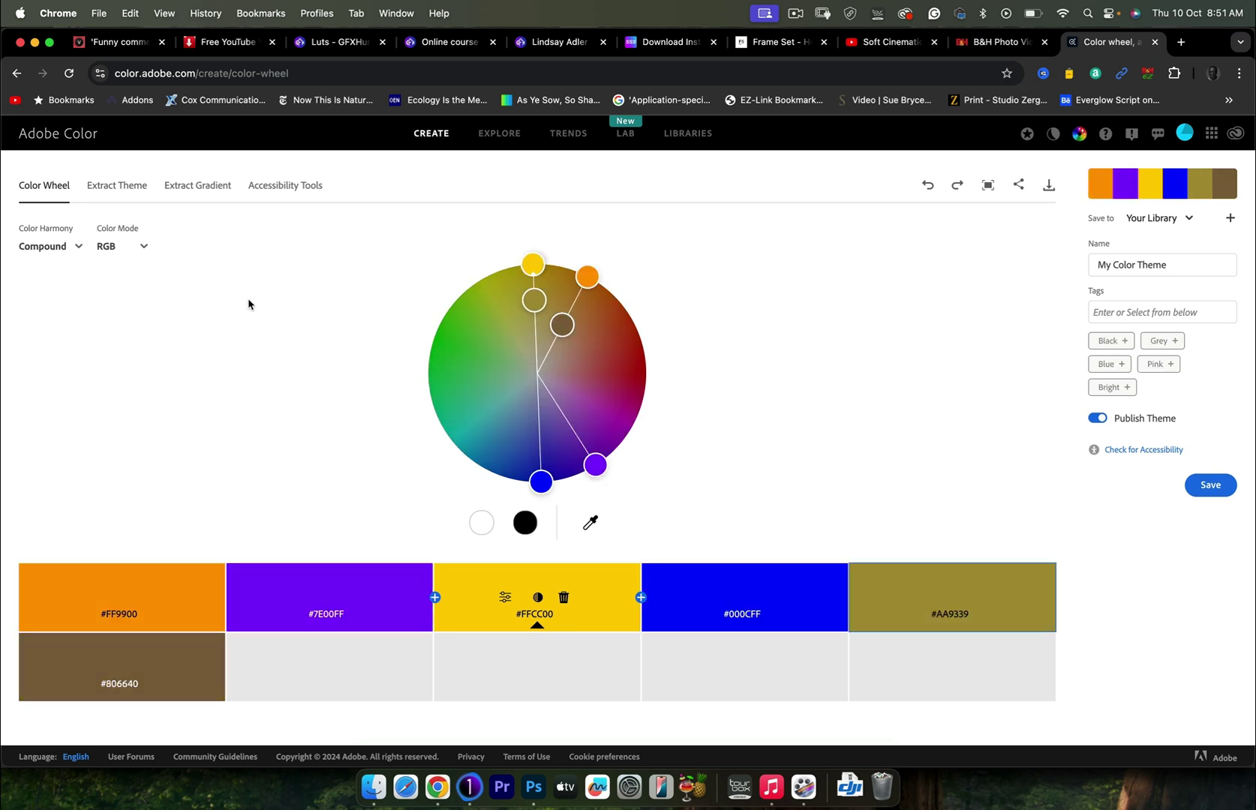
pyautogui.moveTo(533, 264); pyautogui.dragTo(436, 331)
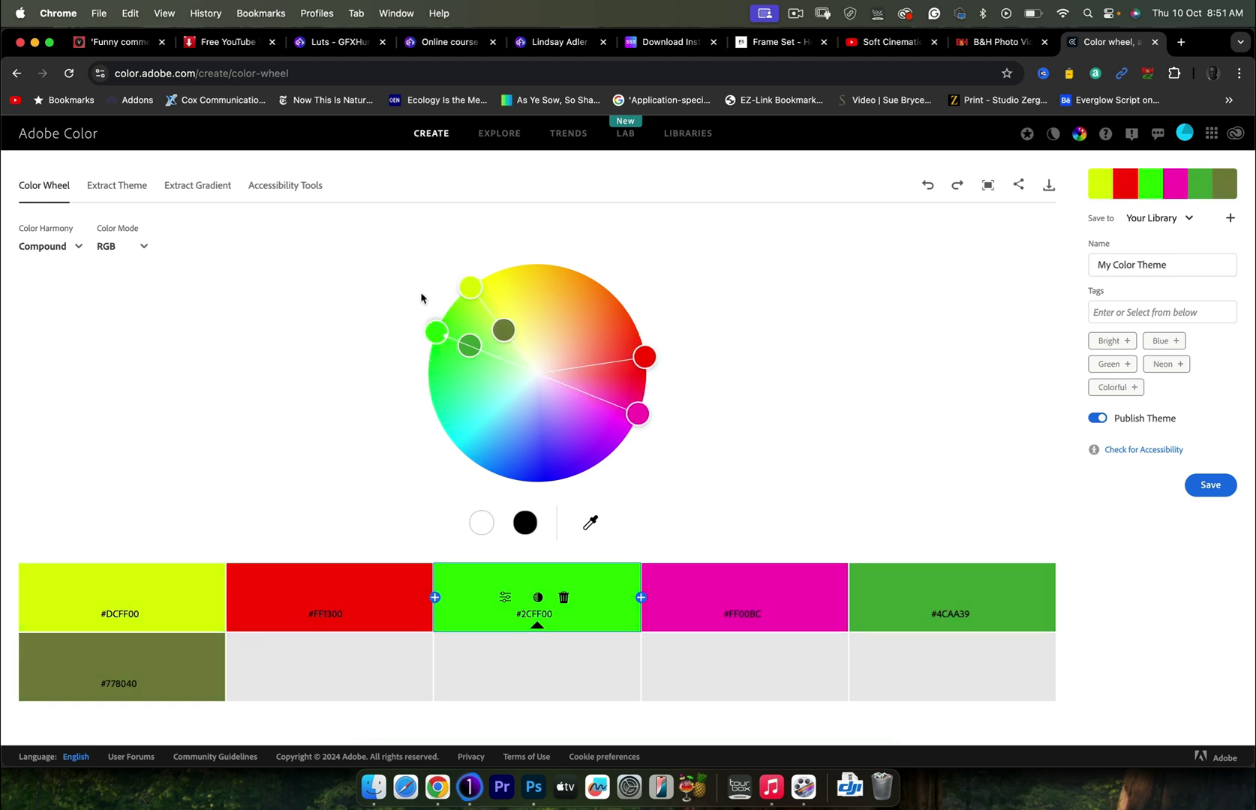
# Switch to Photoshop and hide the painted swatch layer and the black fill layer above the photo
pyautogui.press('super+Tab')
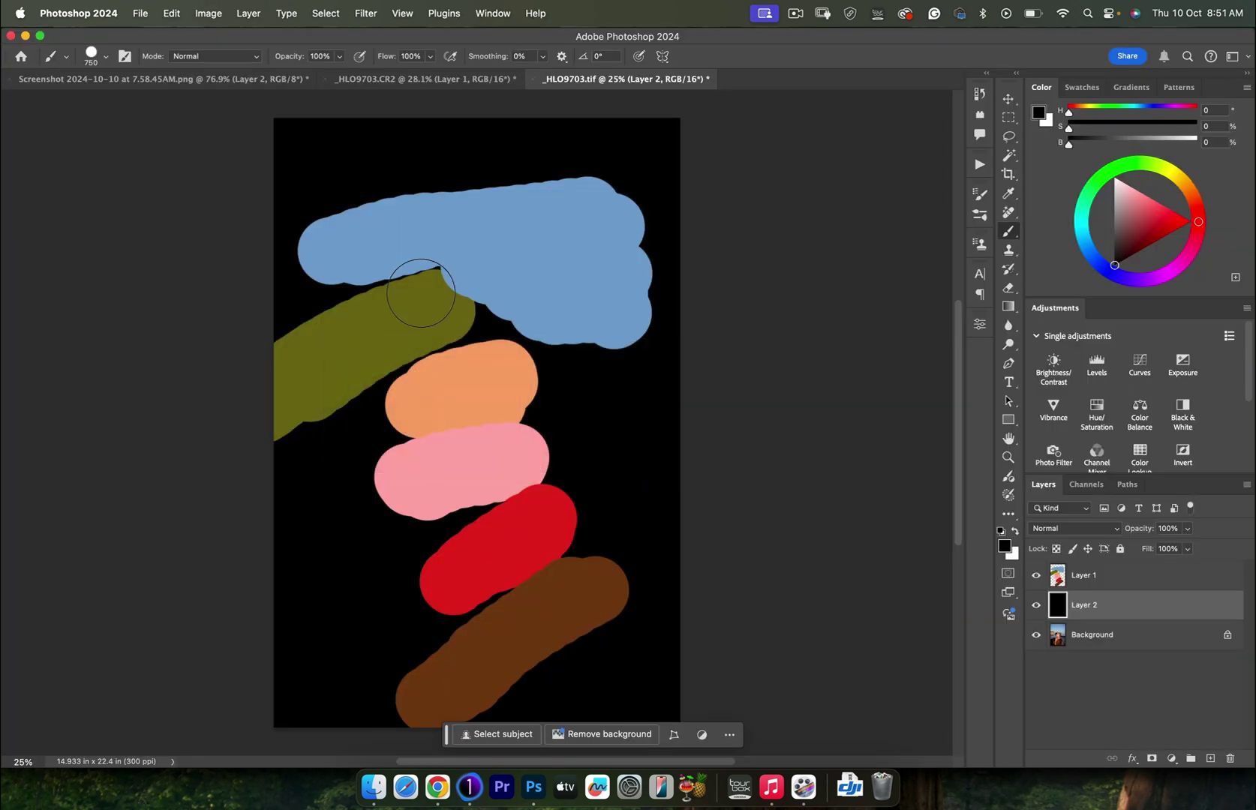
pyautogui.moveTo(1036, 574); pyautogui.dragTo(1038, 609)
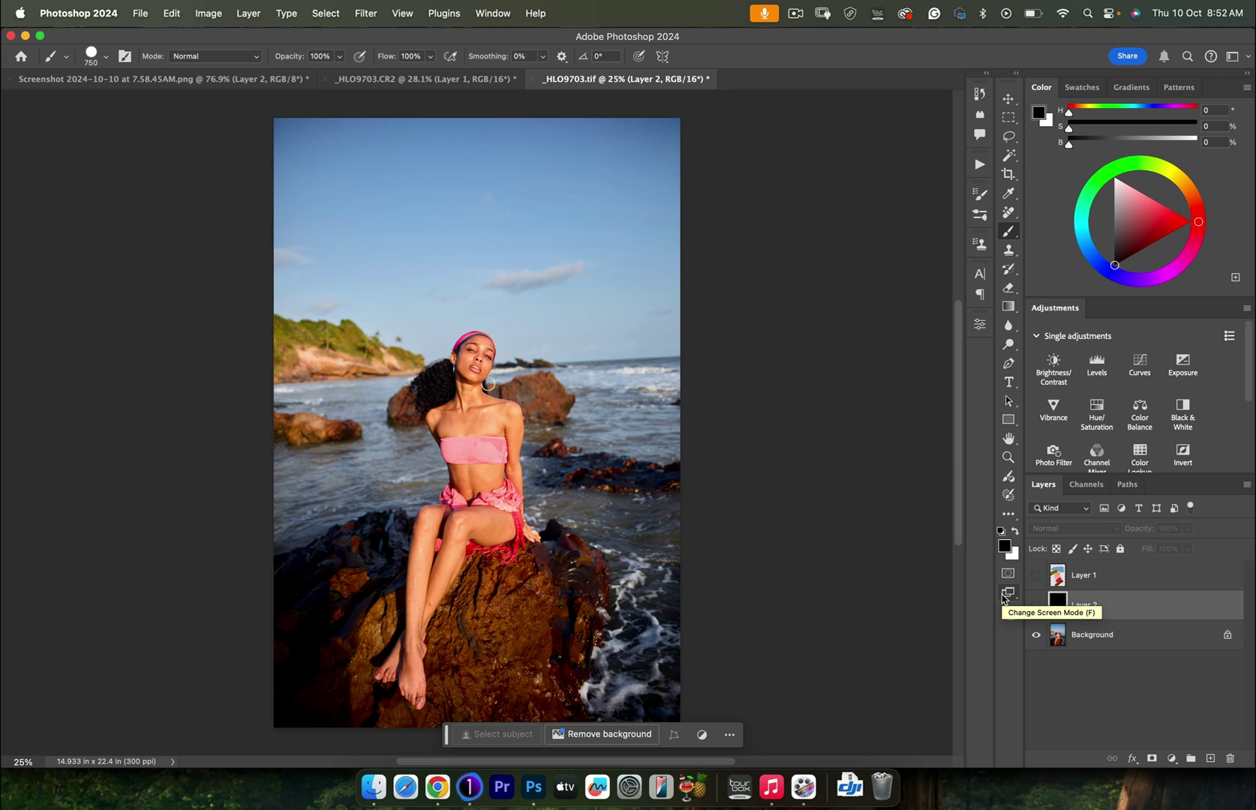
# Switch to Capture One and compare the before and after versions of _HLO9703.CR2 across the whole frame
pyautogui.press('super+Tab')
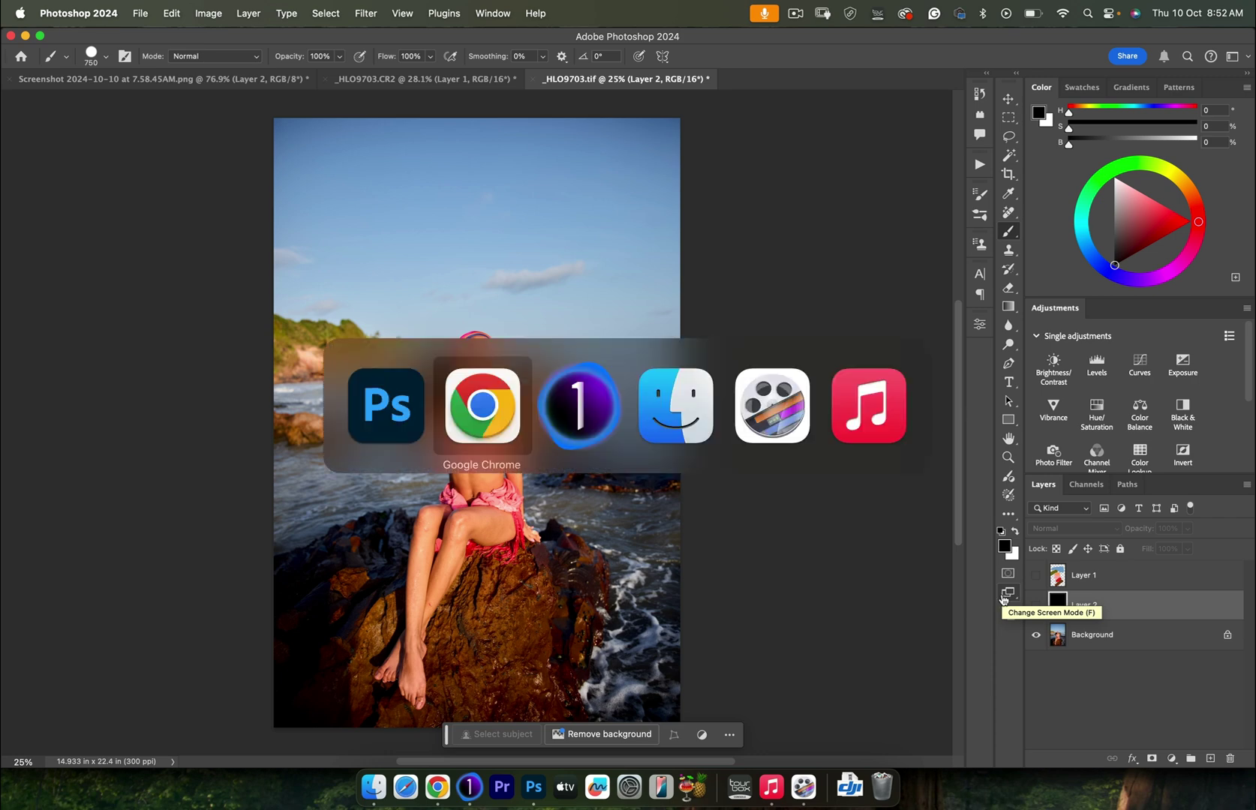
pyautogui.press('super+Tab')
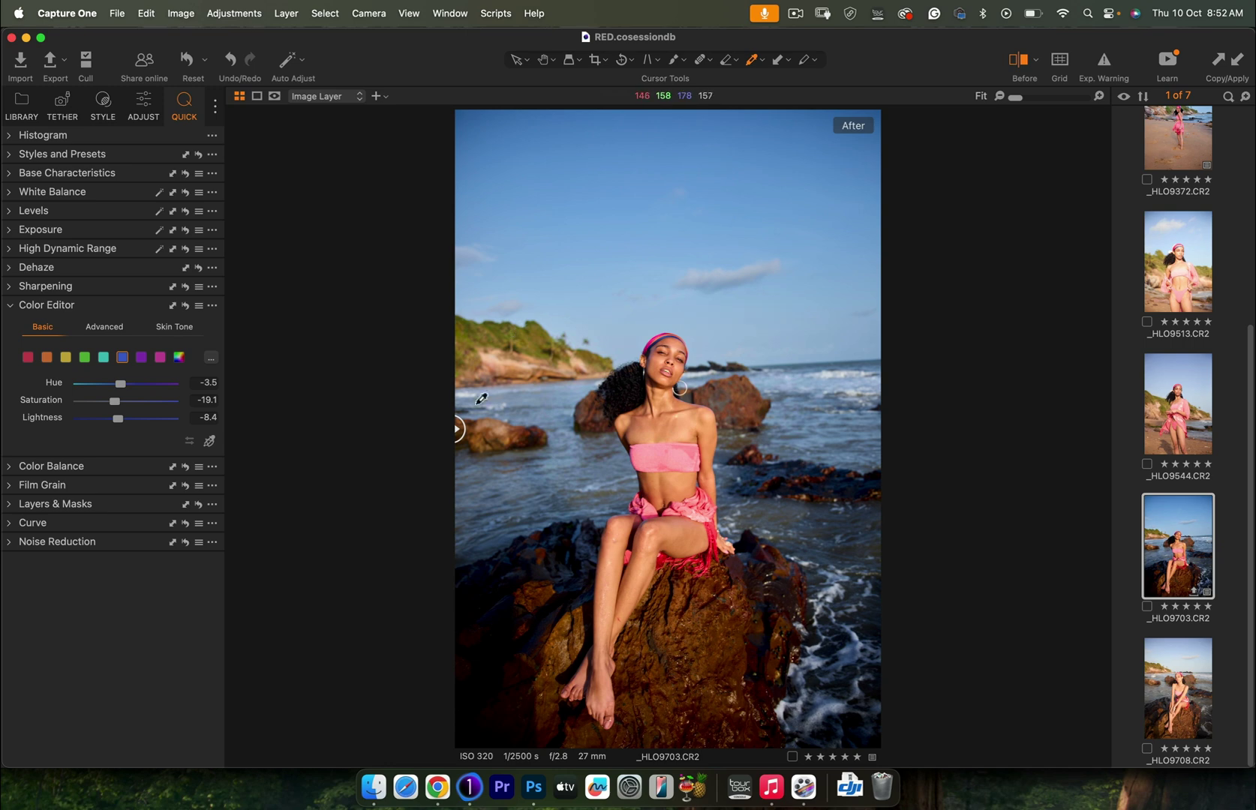
pyautogui.moveTo(457, 429); pyautogui.dragTo(1013, 397)
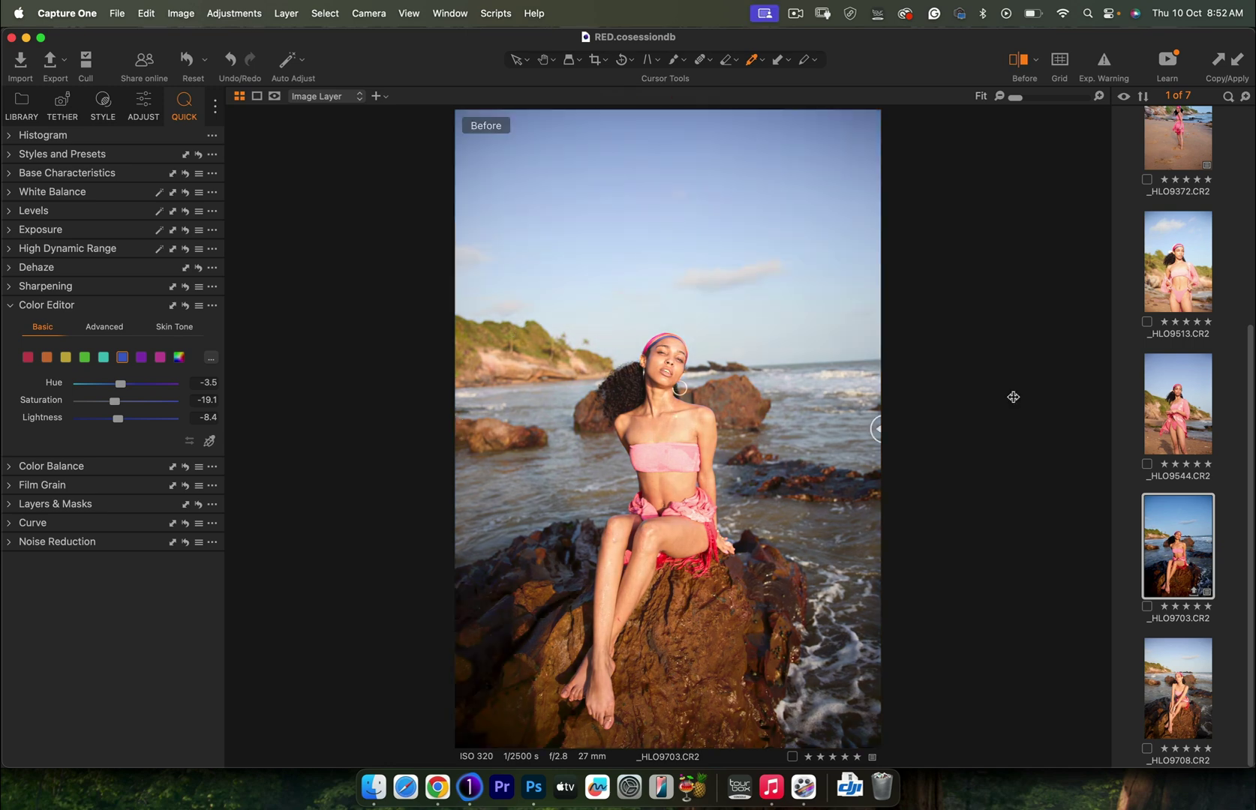
pyautogui.moveTo(1013, 396); pyautogui.dragTo(439, 397)
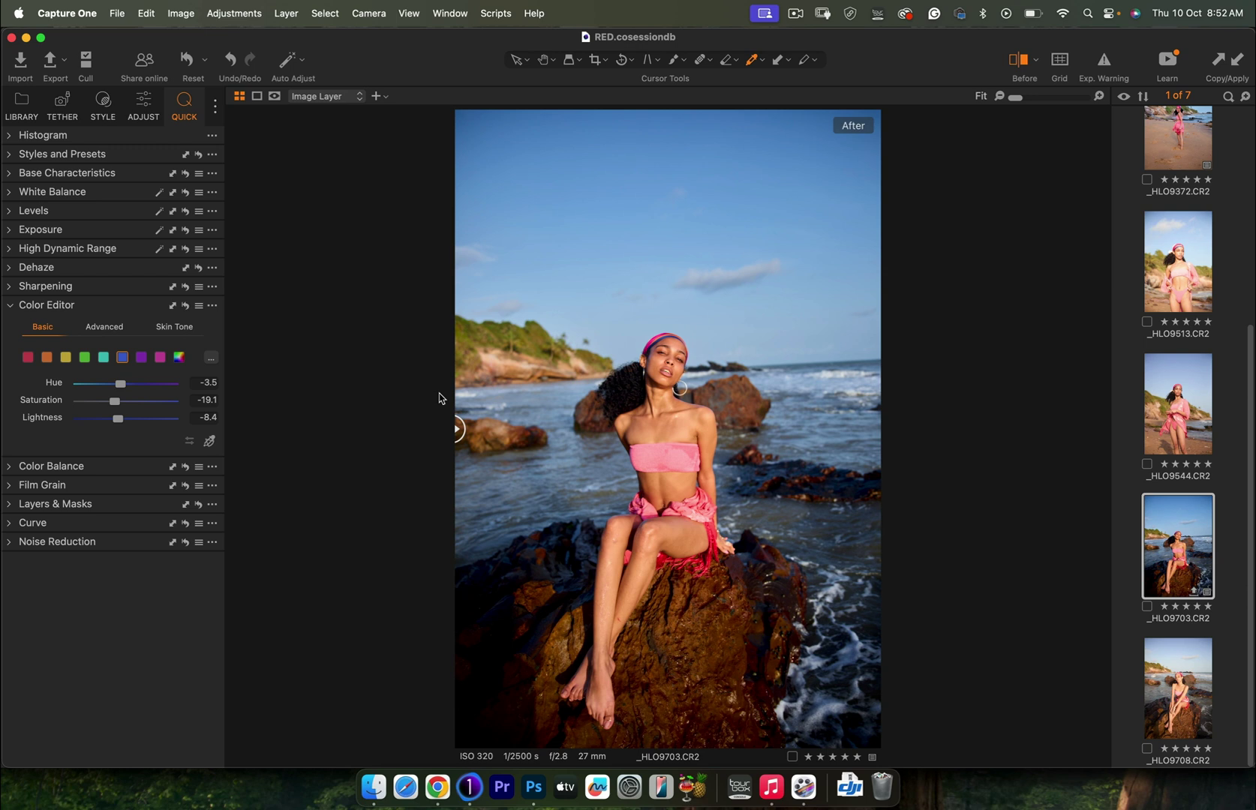
# Set the photo's exposure to 0.29 and its brightness to 2, keeping the full after view on display
pyautogui.click(20, 234)
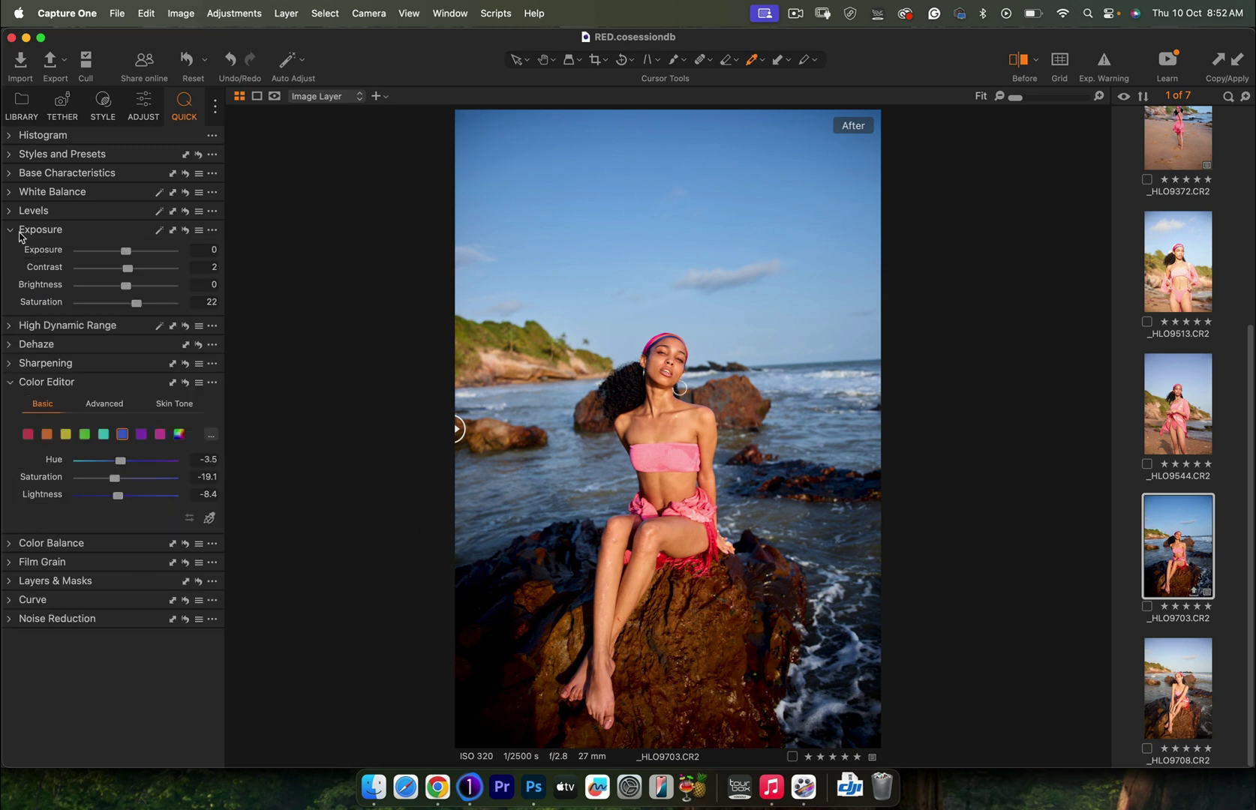
pyautogui.moveTo(125, 252); pyautogui.dragTo(132, 283)
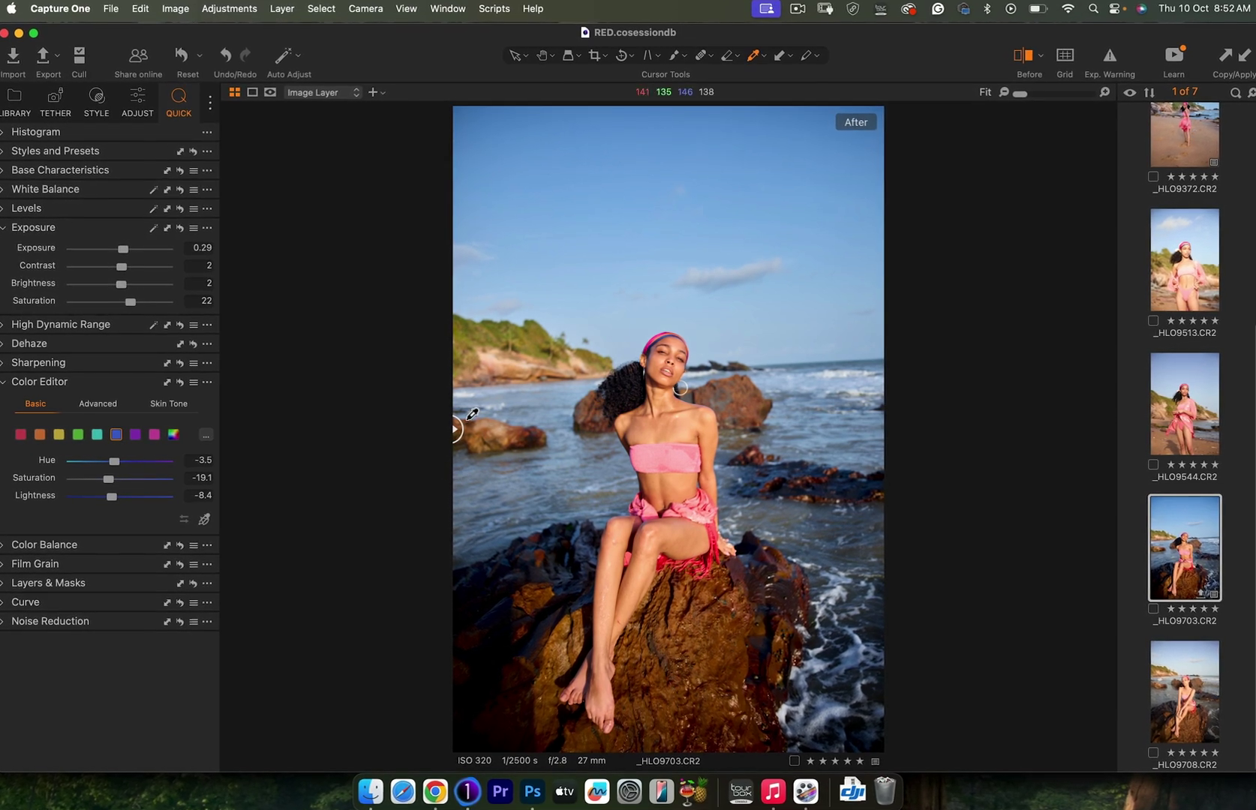
pyautogui.moveTo(456, 428); pyautogui.dragTo(344, 471)
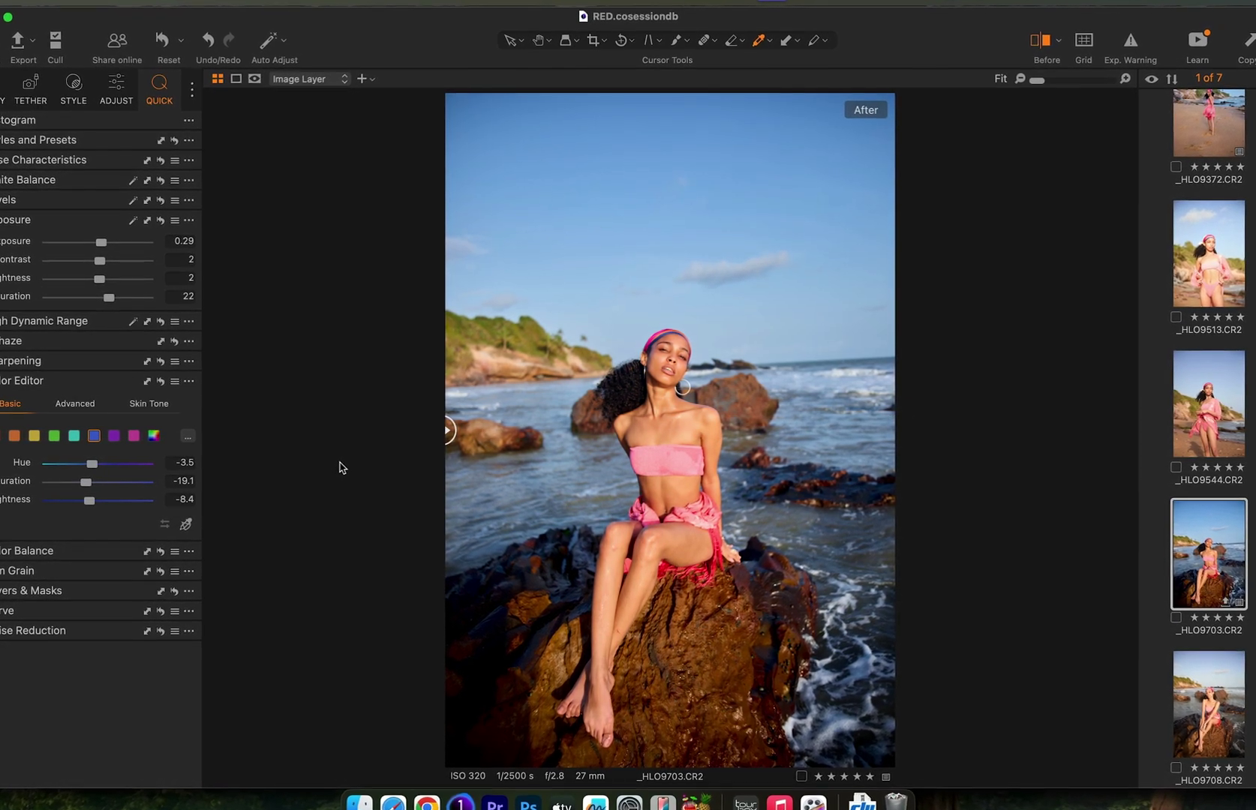